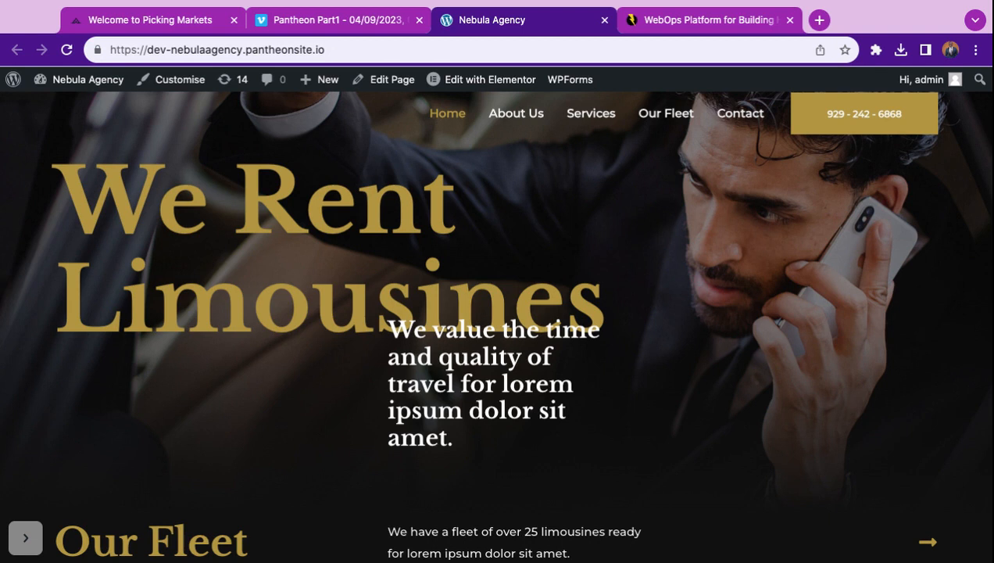
Look over the Nebula Agency homepage, from the hero section through the fleet listings to the About us section
scroll(497, 324, down, 10)
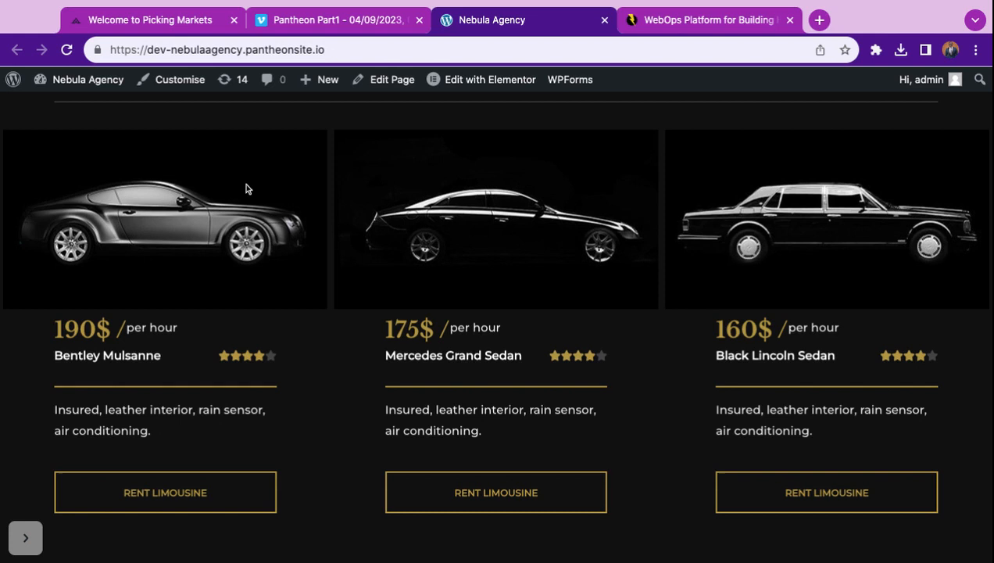
scroll(754, 261, down, 3)
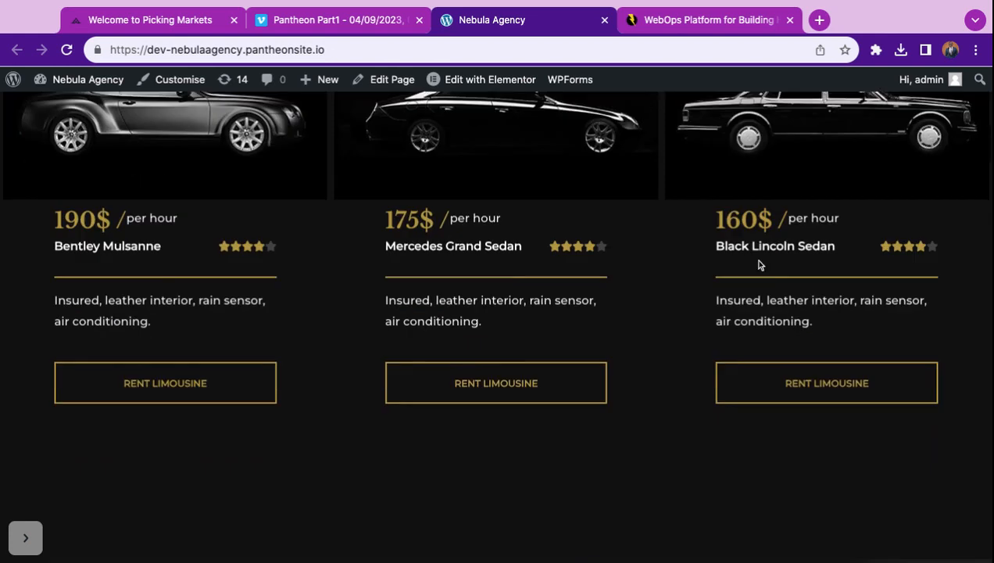
scroll(759, 265, down, 3)
scroll(758, 265, down, 15)
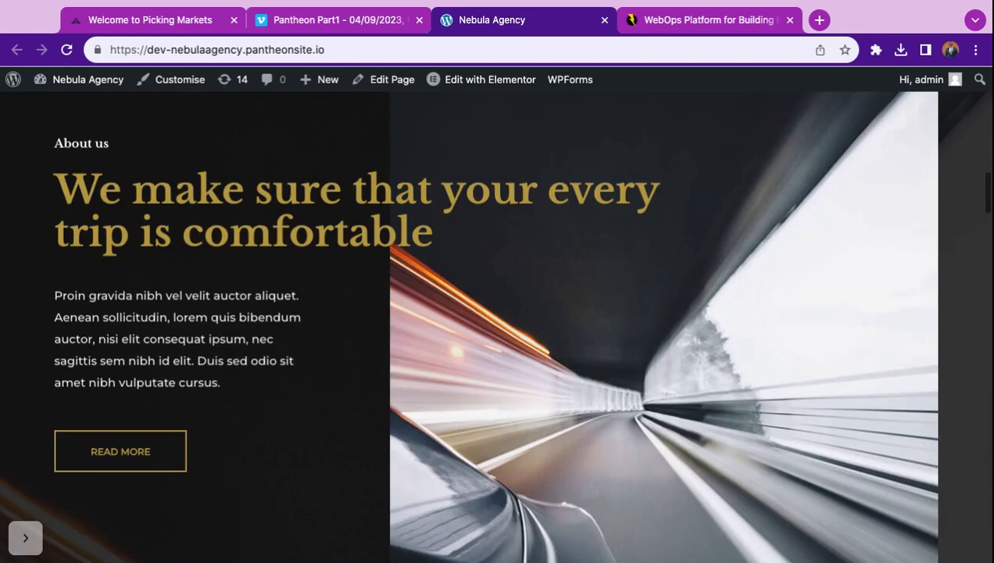
scroll(758, 265, up, 10)
scroll(497, 328, up, 10)
scroll(497, 328, down, 6)
scroll(411, 321, down, 1)
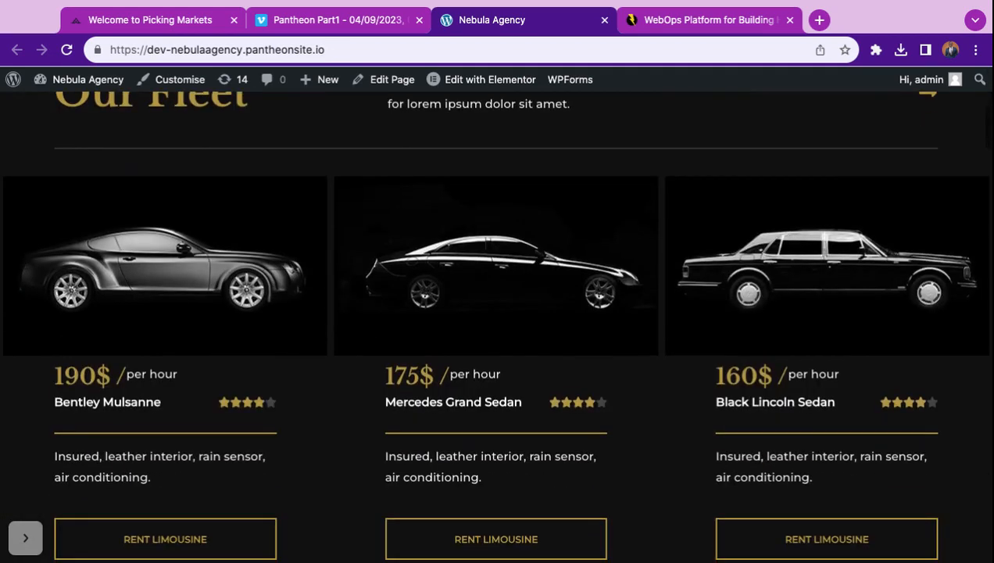
scroll(411, 321, up, 5)
scroll(413, 321, down, 7)
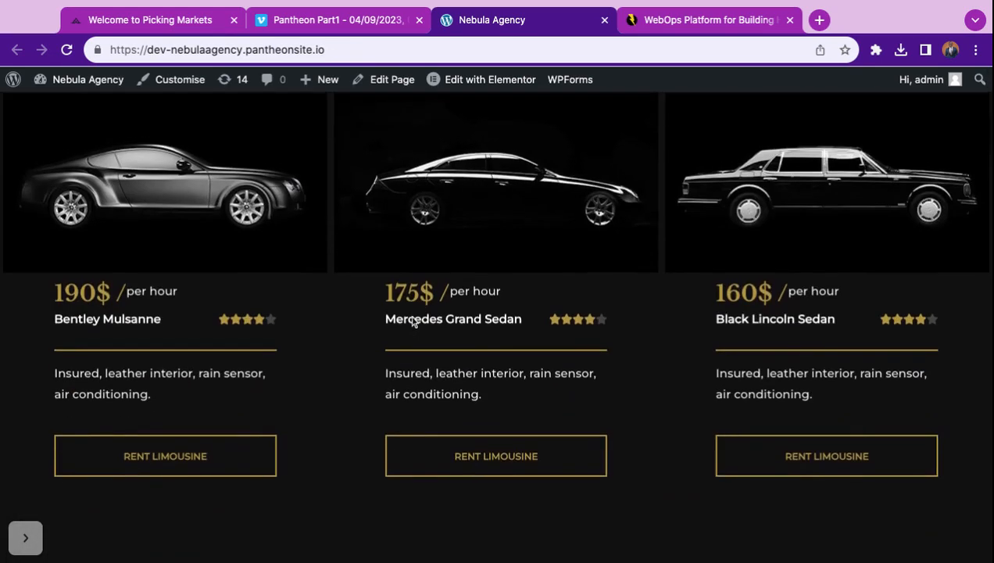
scroll(412, 324, up, 2)
scroll(493, 336, up, 1)
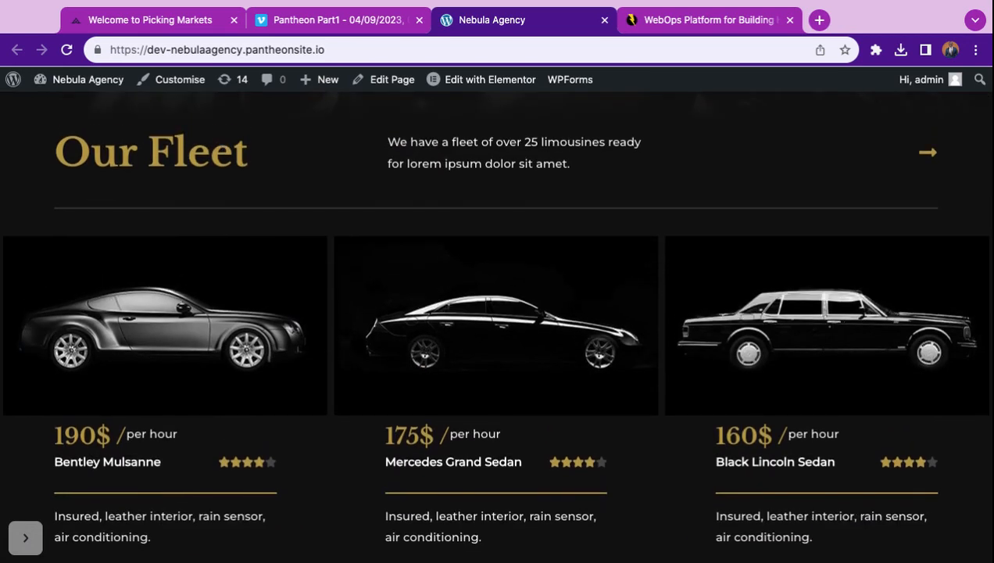
scroll(493, 336, up, 5)
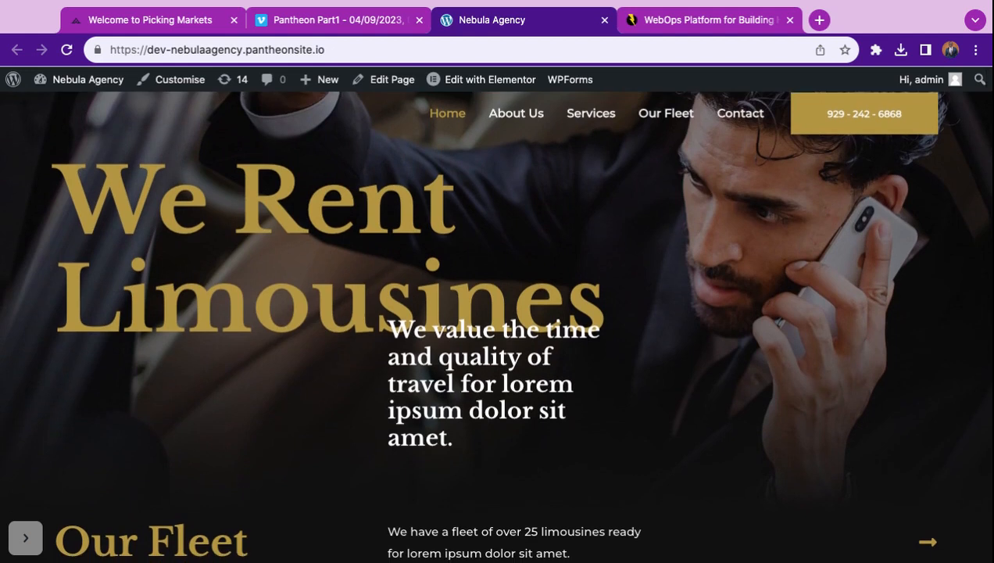
scroll(493, 336, down, 1)
scroll(493, 336, up, 1)
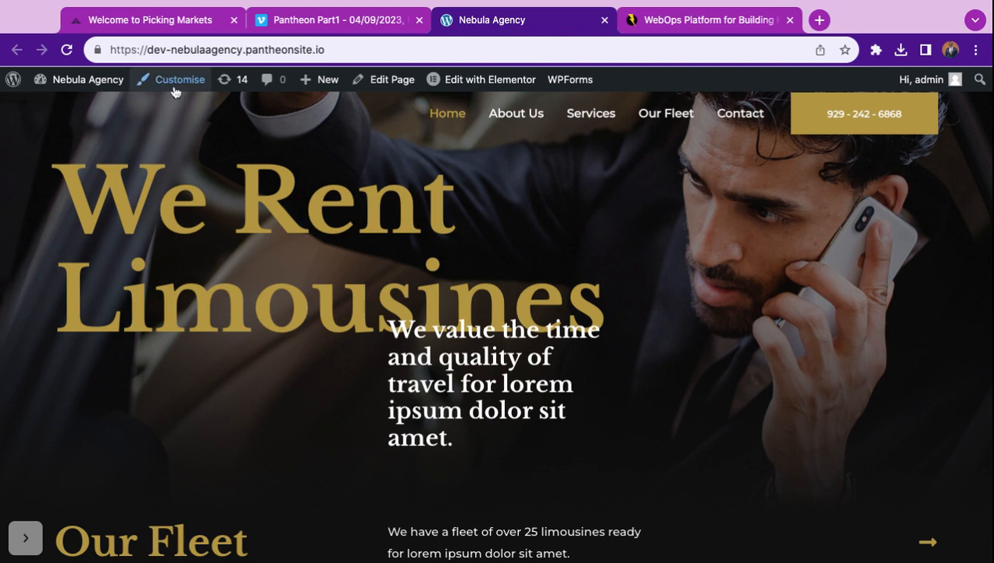
mouse_move(93, 82)
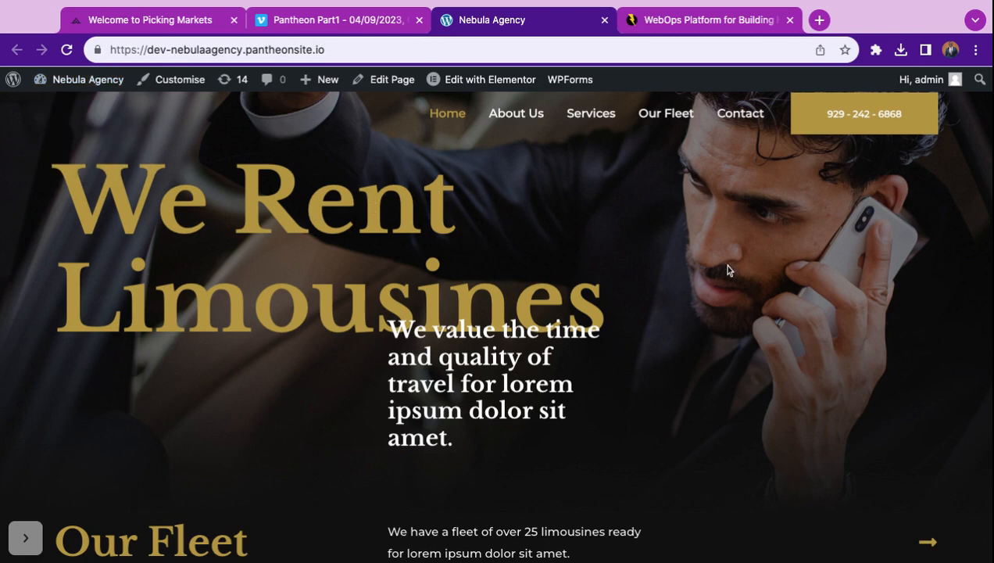
Log in to Pantheon and open the NebulaAgency site's dashboard from the workspace's sites list
click(702, 26)
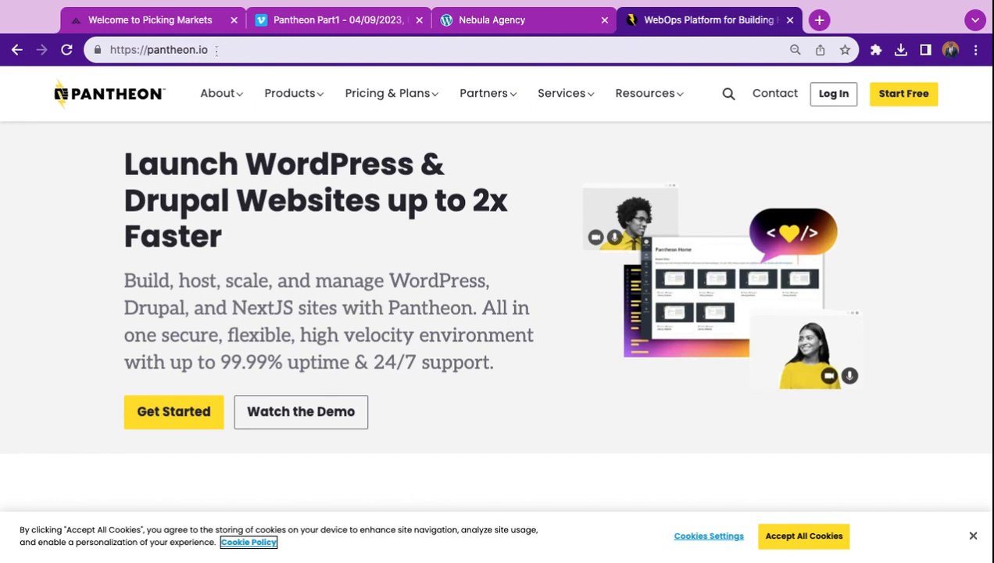
click(834, 100)
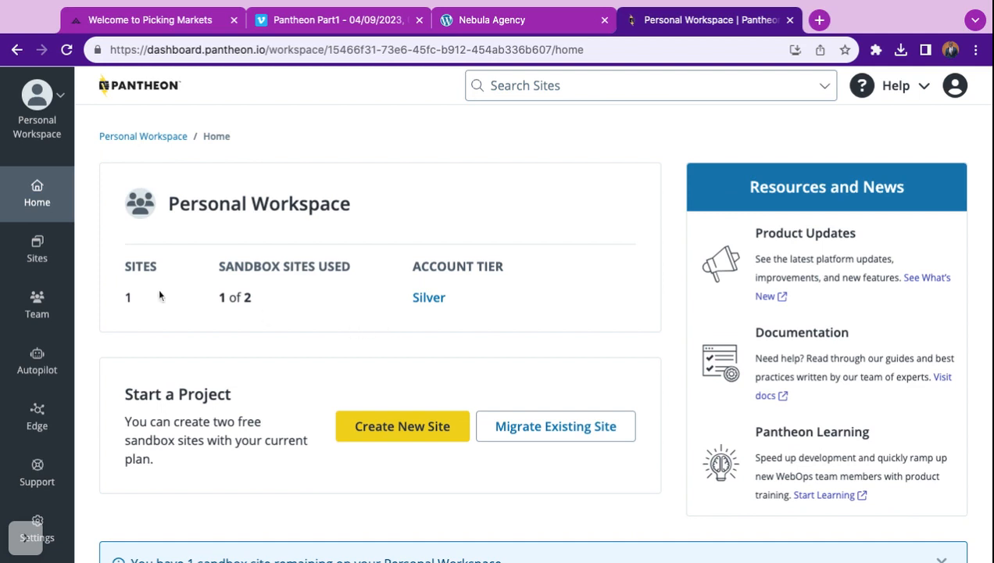
click(37, 248)
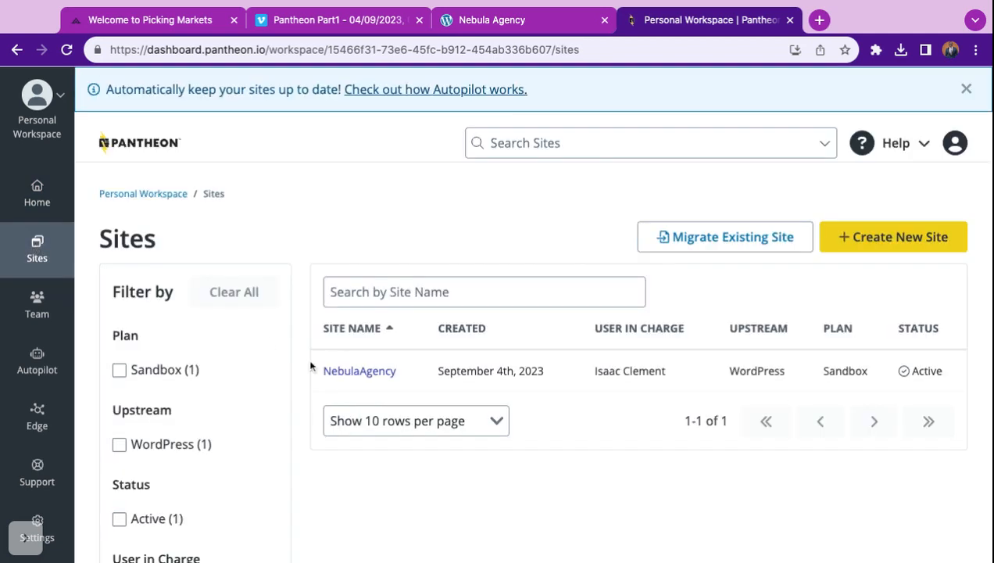
scroll(316, 364, down, 2)
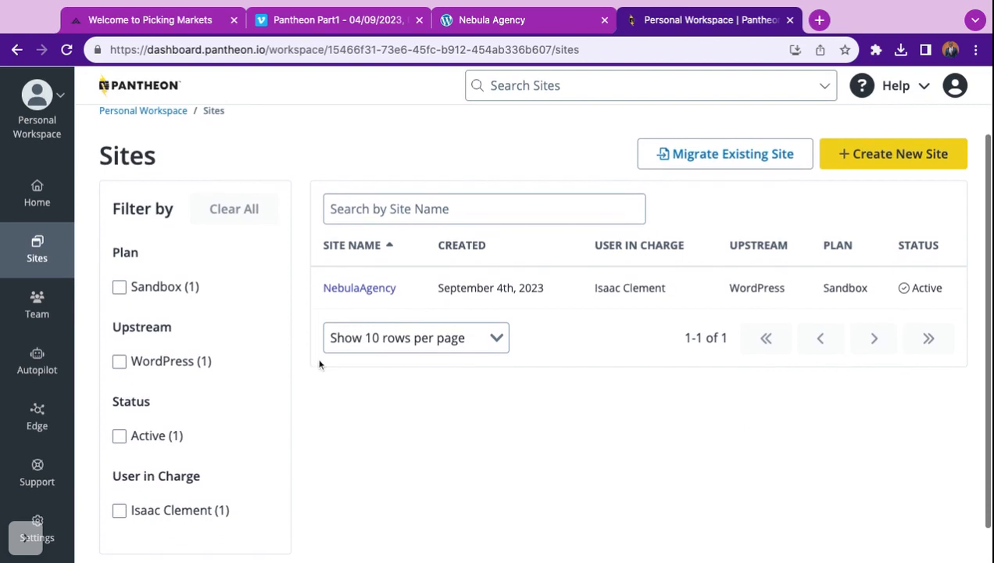
click(377, 291)
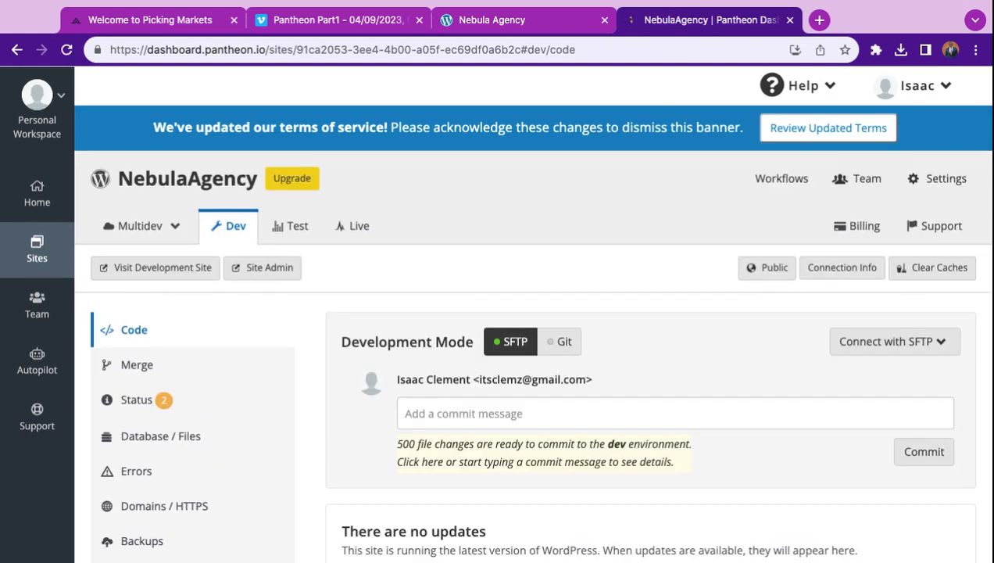
Open the WordPress admin of the NebulaAgency Dev environment and close the Pantheon dashboard and old homepage tabs
scroll(533, 328, down, 3)
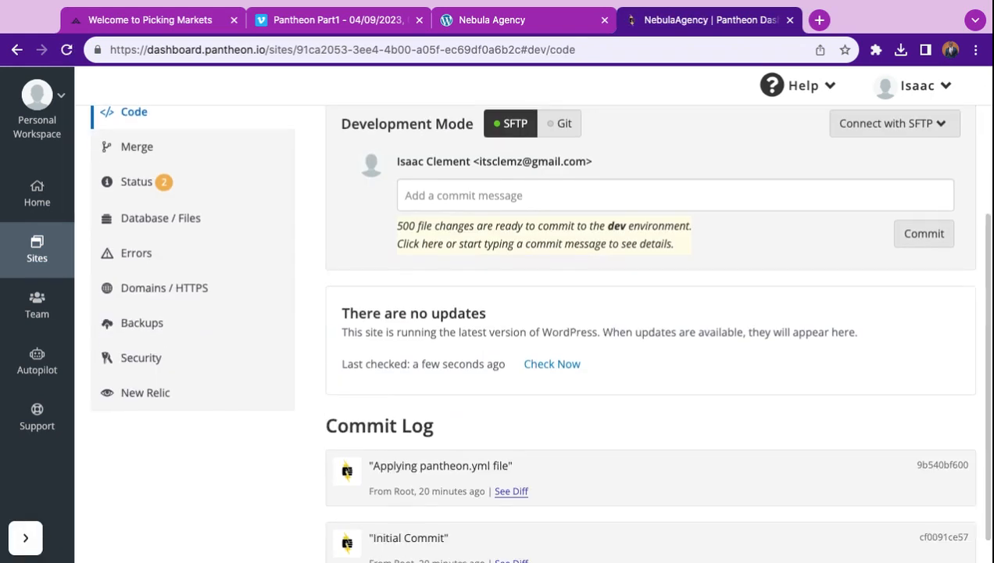
scroll(533, 328, down, 1)
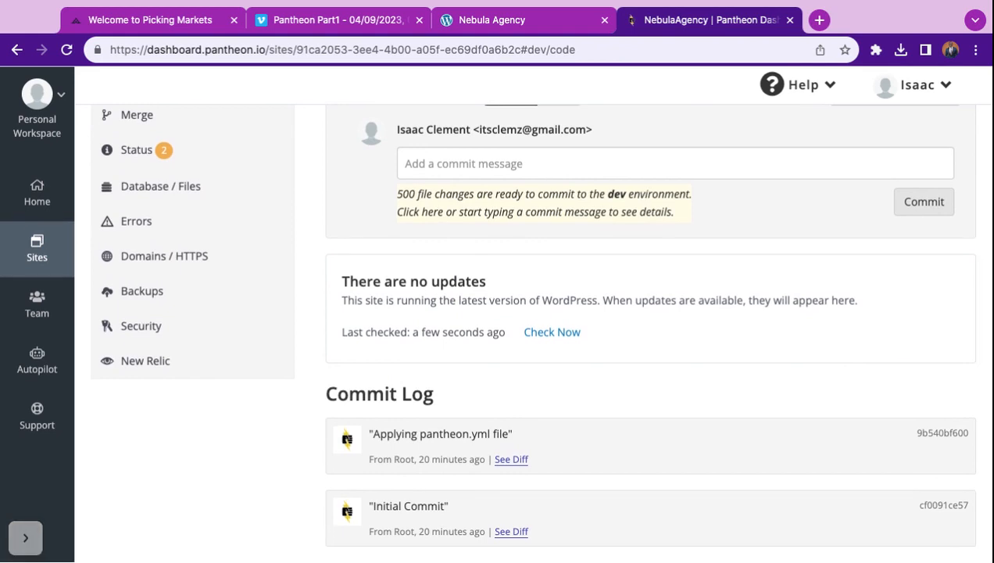
scroll(404, 302, up, 5)
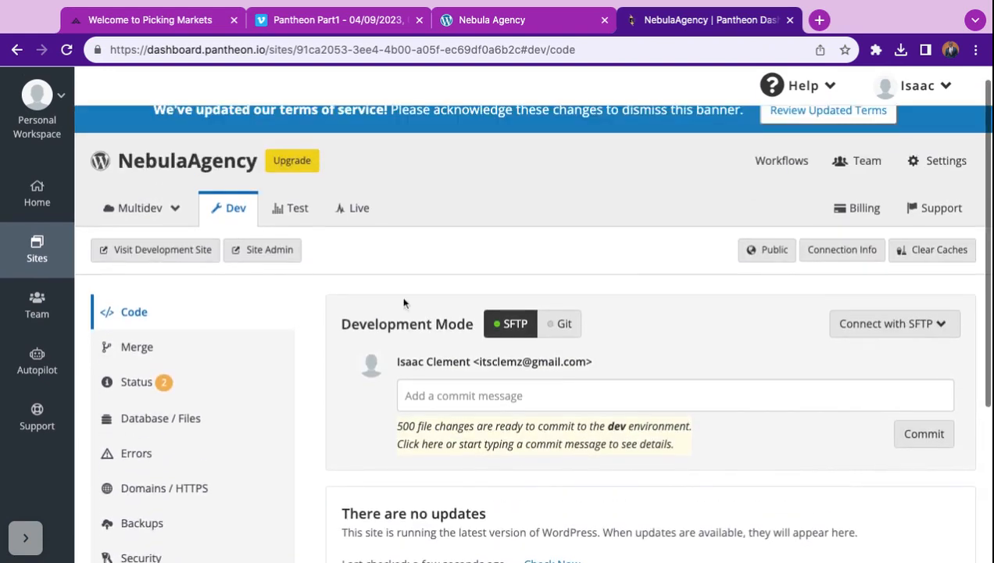
click(266, 252)
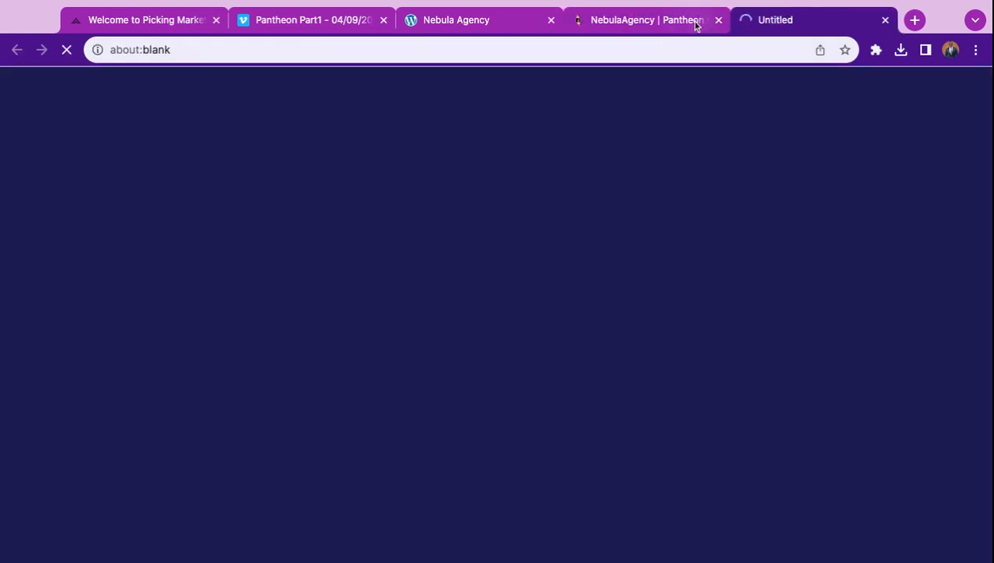
click(719, 21)
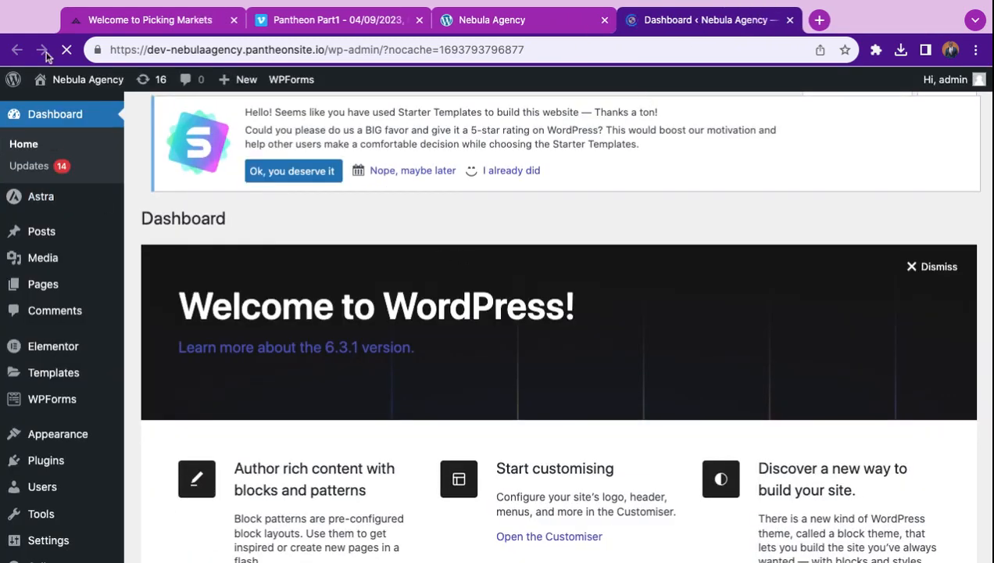
click(604, 20)
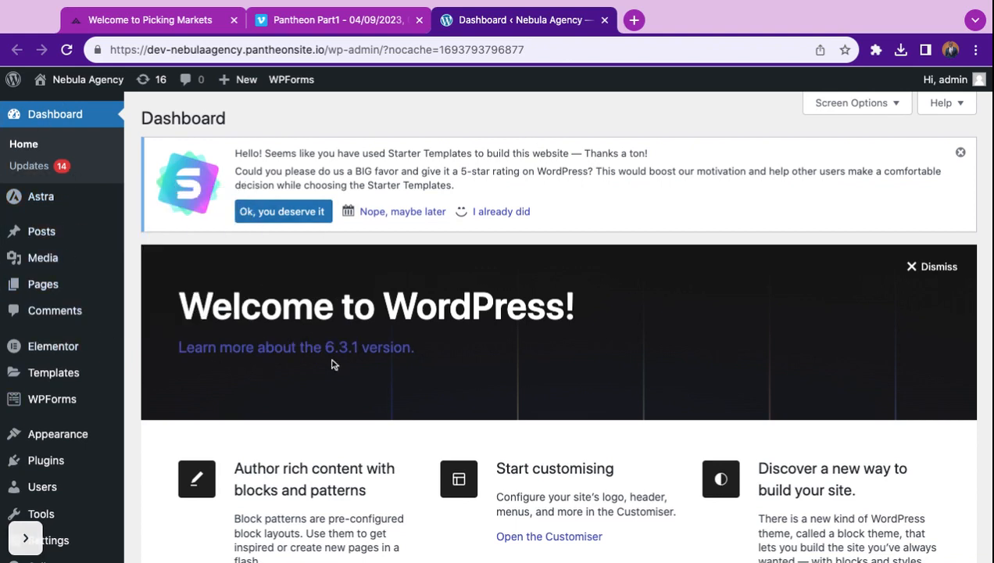
Open the Nebula Agency front end in a new tab and look over its homepage down to the About us section
mouse_move(78, 79)
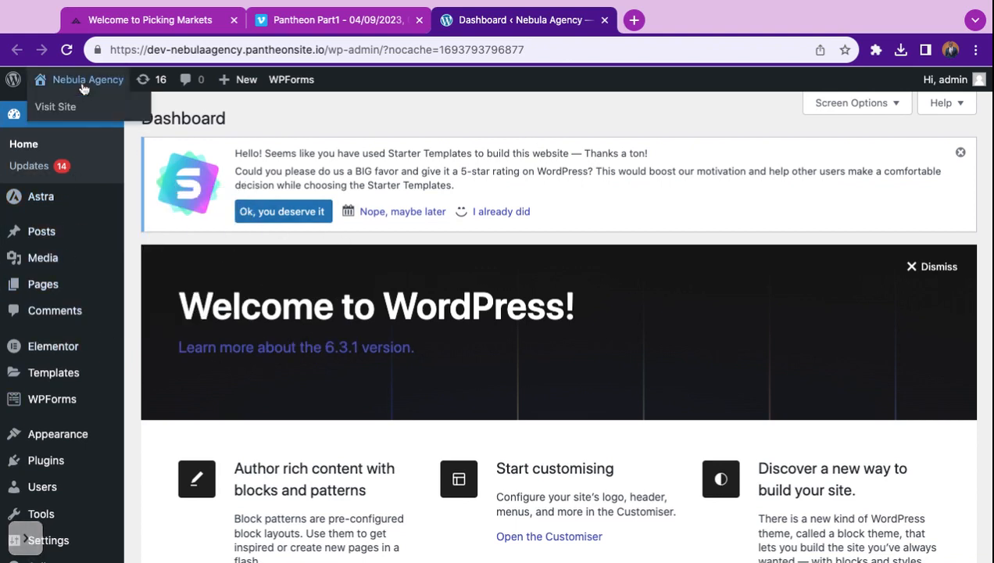
right_click(52, 110)
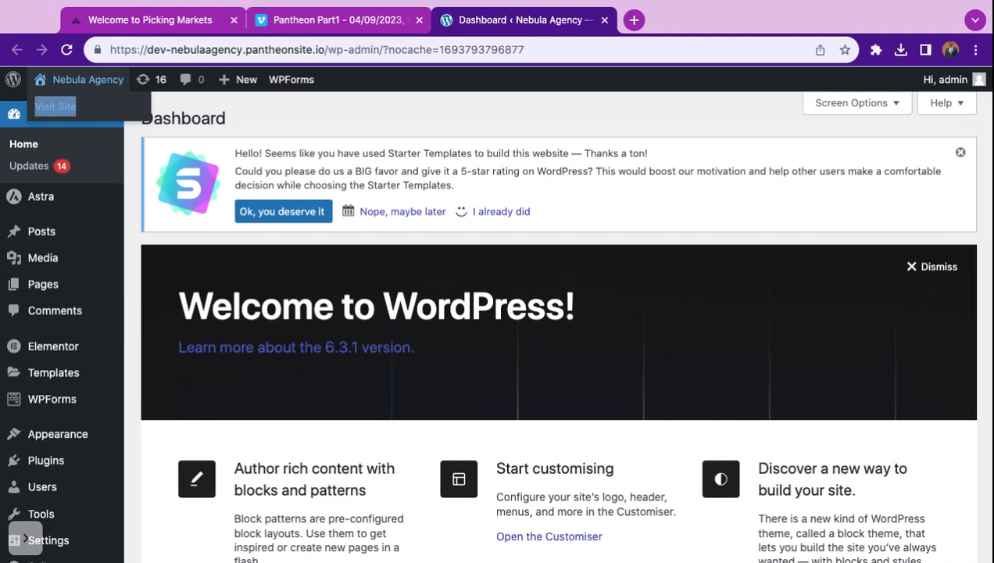
click(87, 120)
click(707, 30)
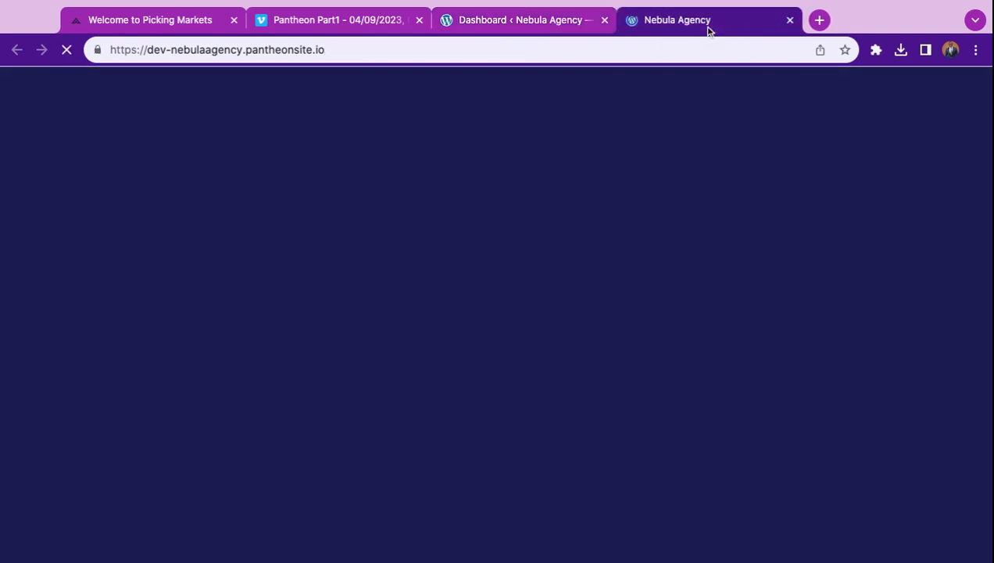
scroll(695, 425, down, 10)
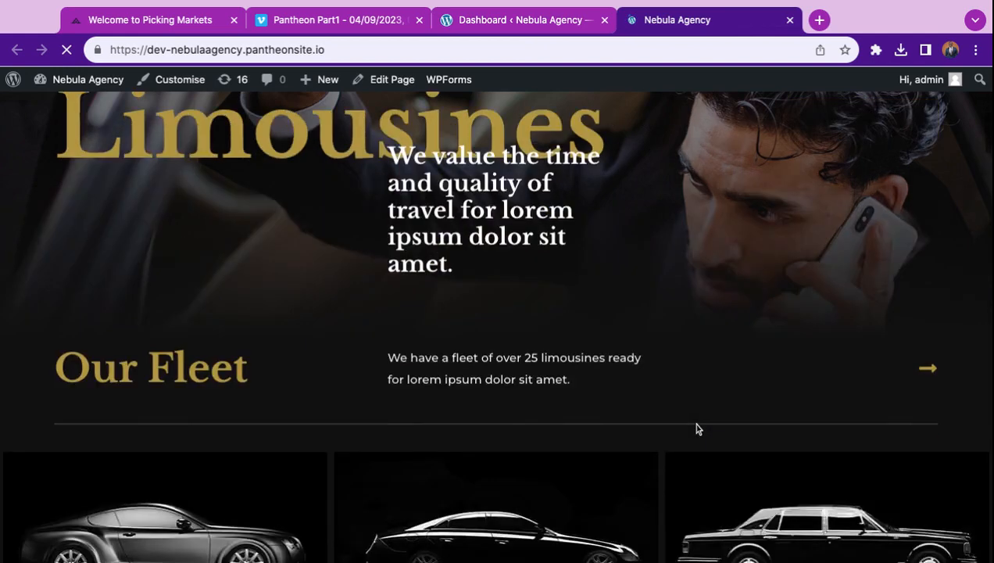
scroll(696, 427, down, 2)
scroll(697, 427, up, 5)
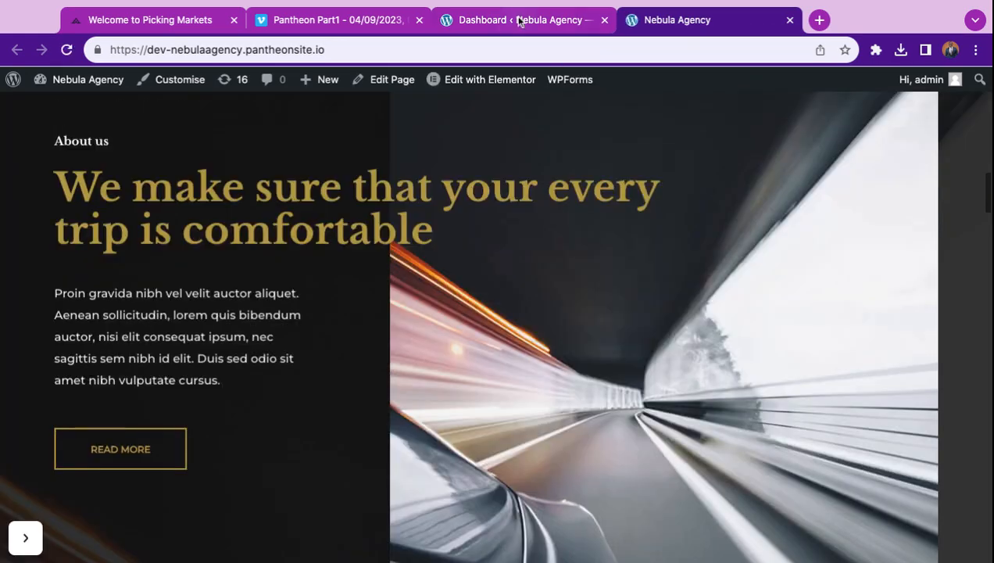
Return to the WordPress dashboard, open the media library and dismiss the Starter Templates rating notice
click(519, 20)
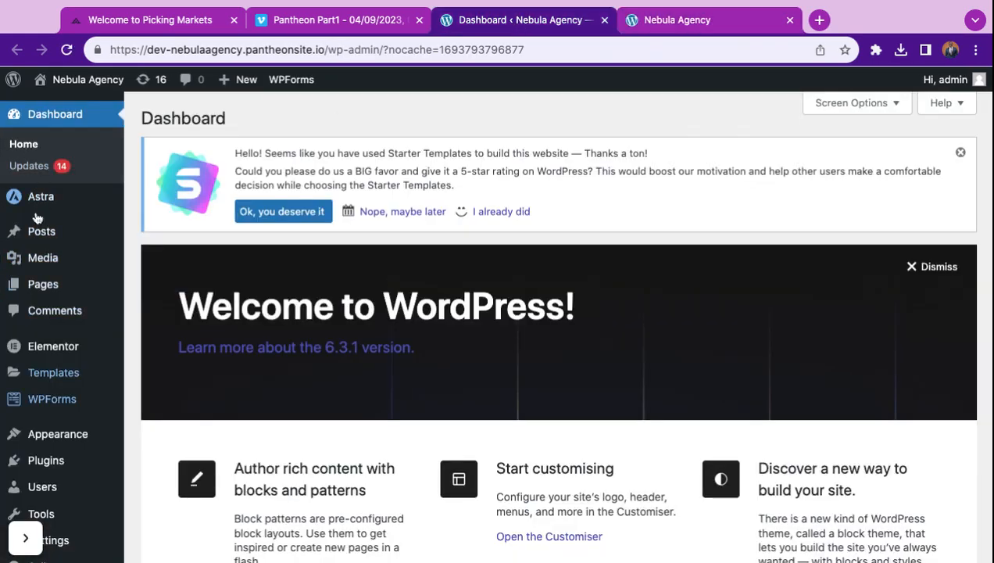
mouse_move(21, 266)
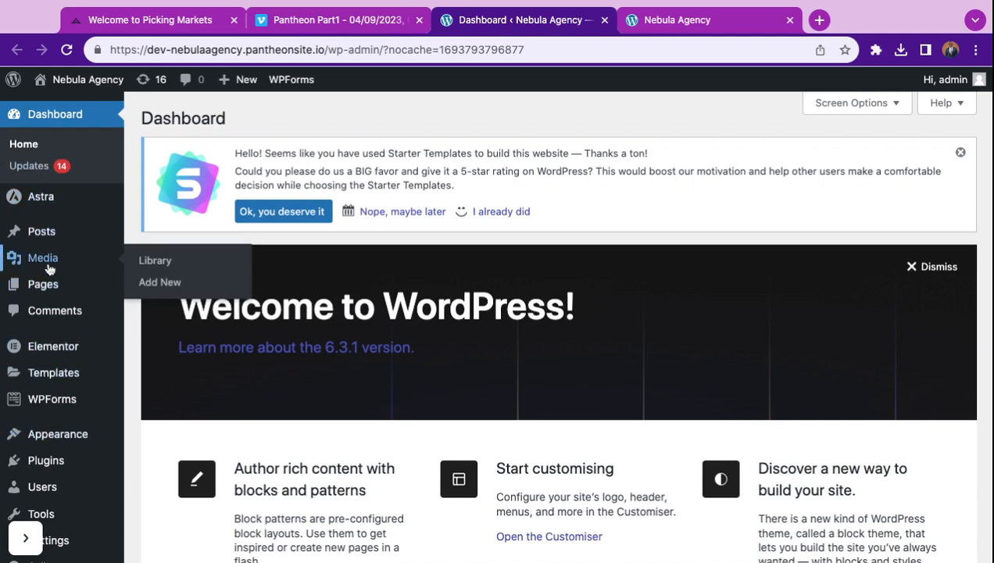
click(44, 255)
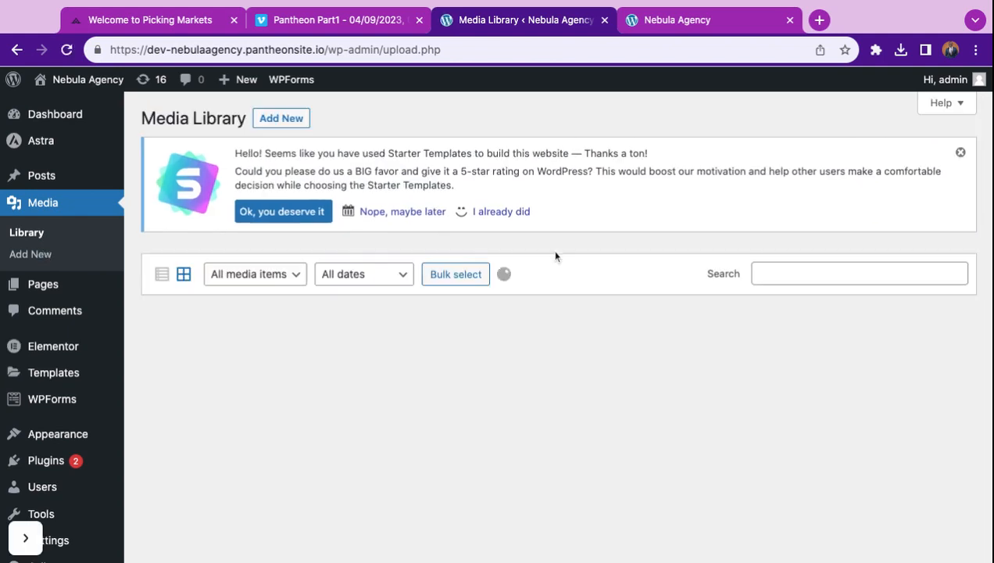
click(960, 154)
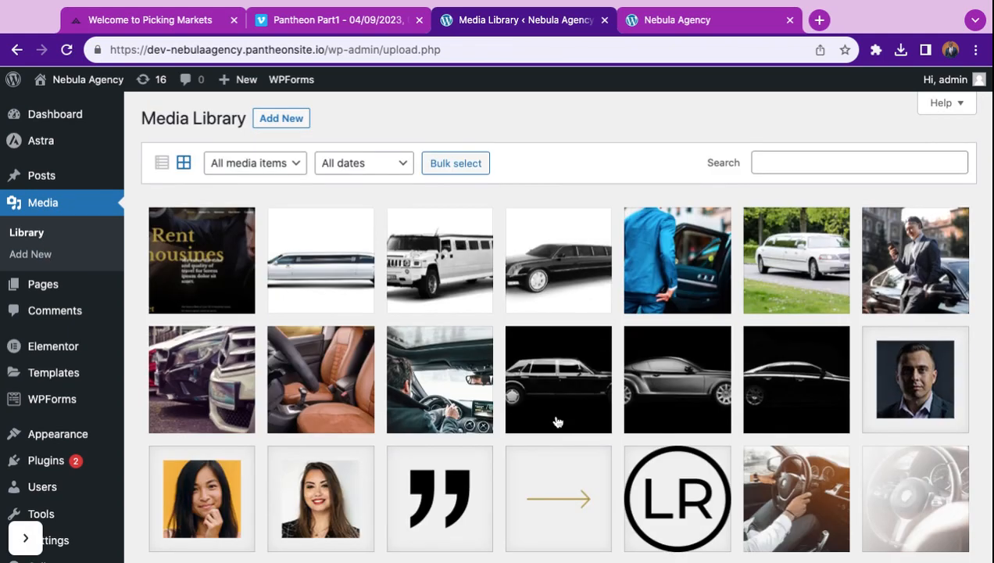
Look through all the images in the media library
scroll(557, 419, down, 1)
scroll(557, 422, down, 5)
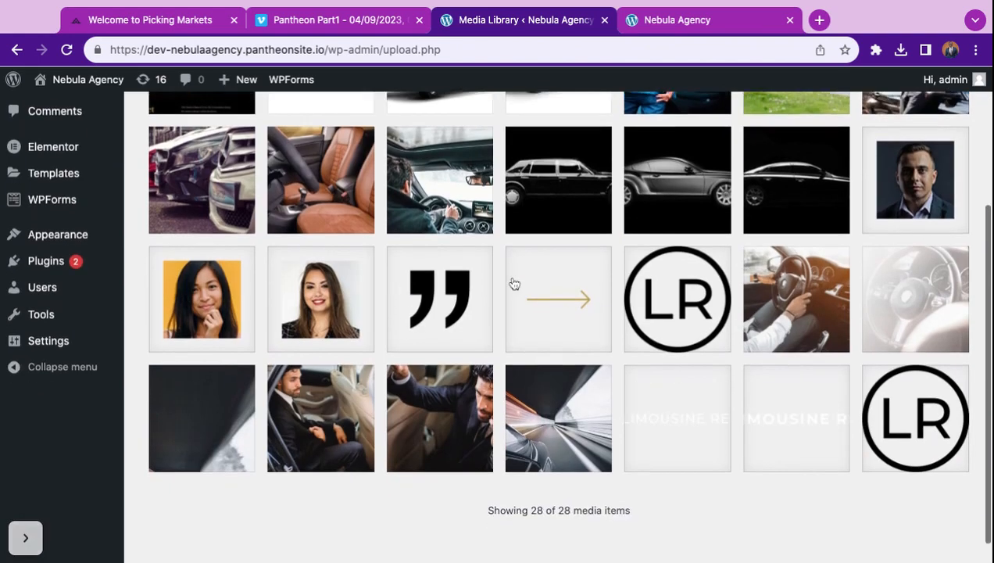
scroll(531, 289, up, 1)
scroll(563, 305, down, 1)
scroll(604, 324, up, 5)
scroll(603, 324, up, 1)
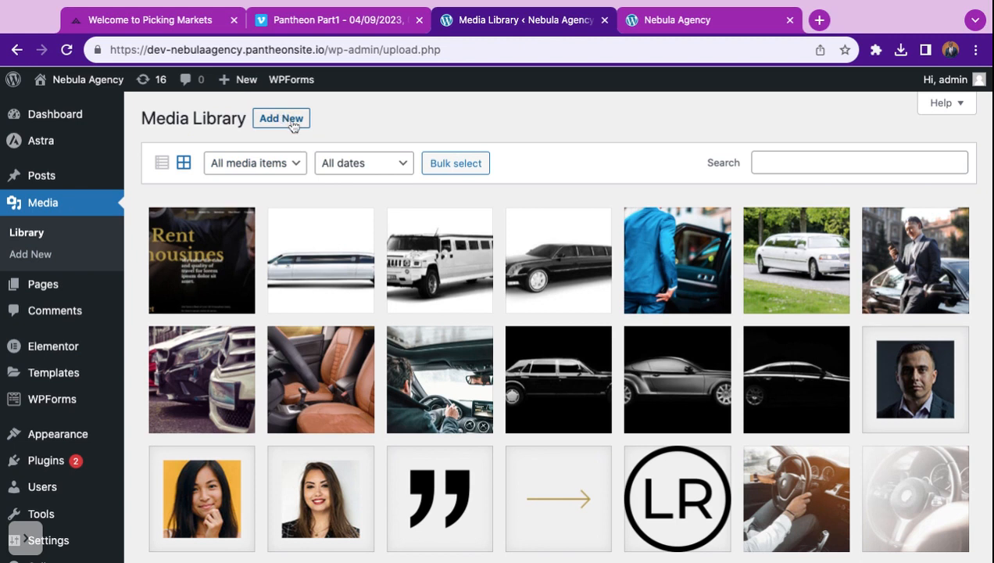
Open the list of posts and view the "Hello world!" post in a new tab, ending back on the list
scroll(72, 263, down, 1)
click(42, 136)
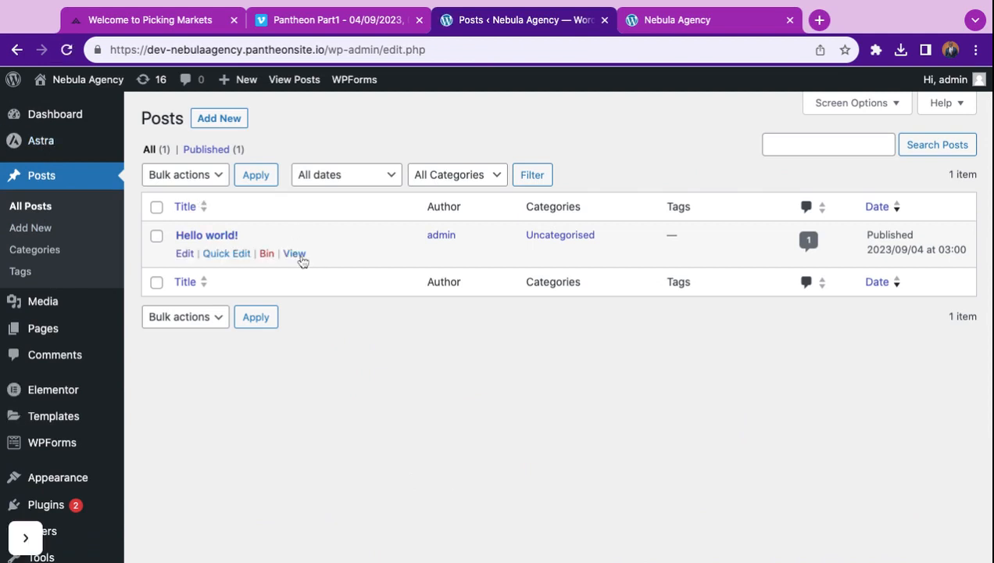
click(302, 260)
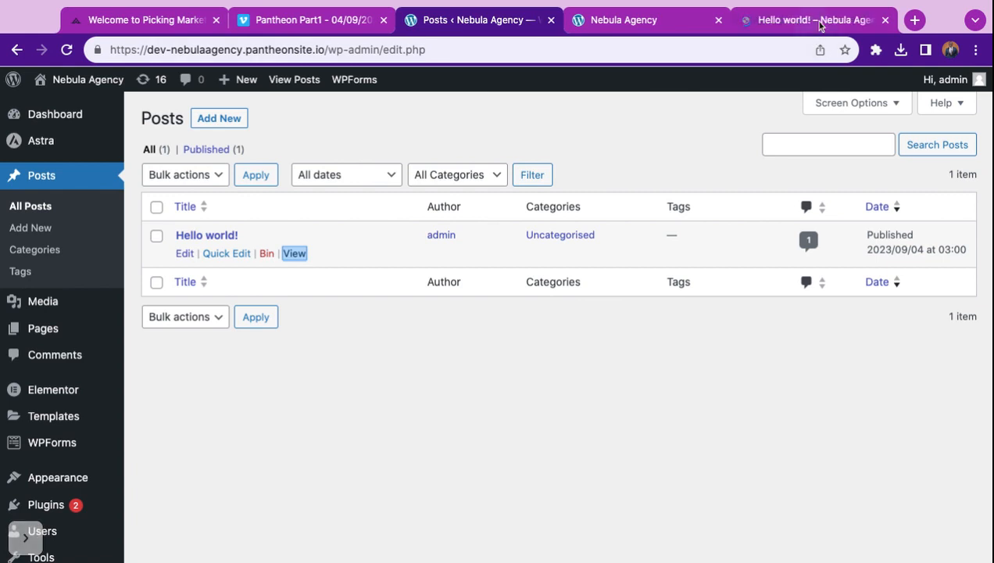
click(819, 22)
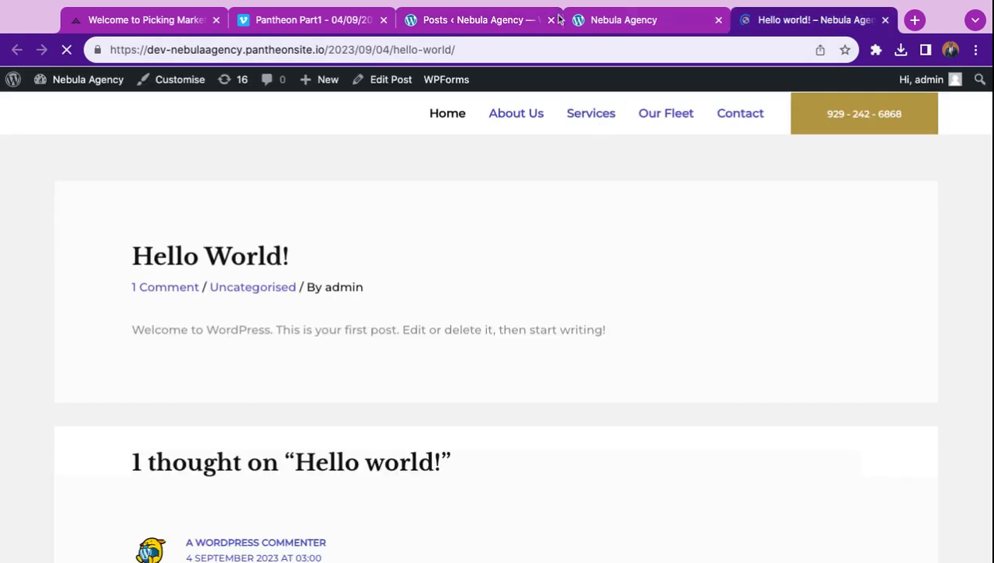
click(445, 20)
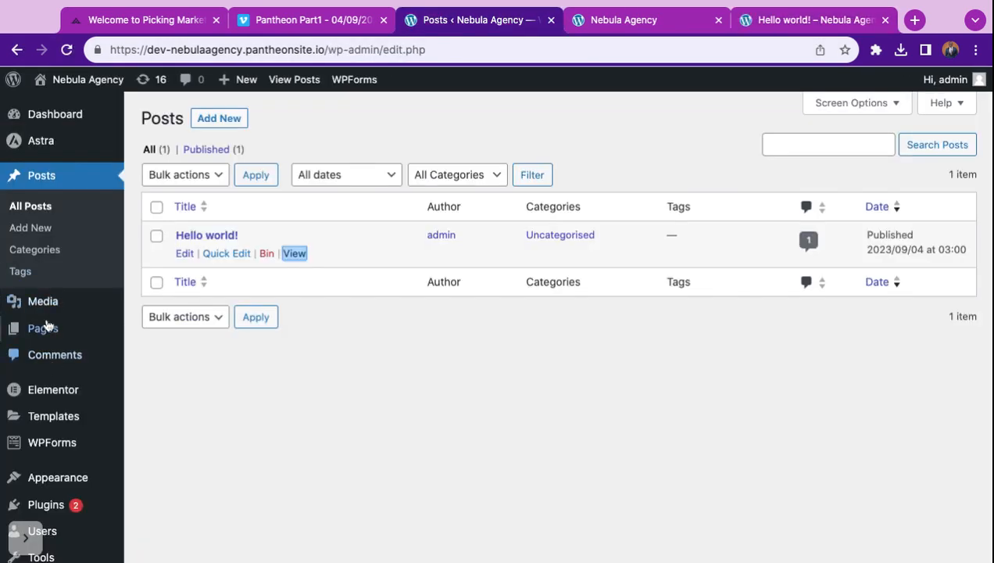
Open the list of pages and look through all its entries
click(48, 335)
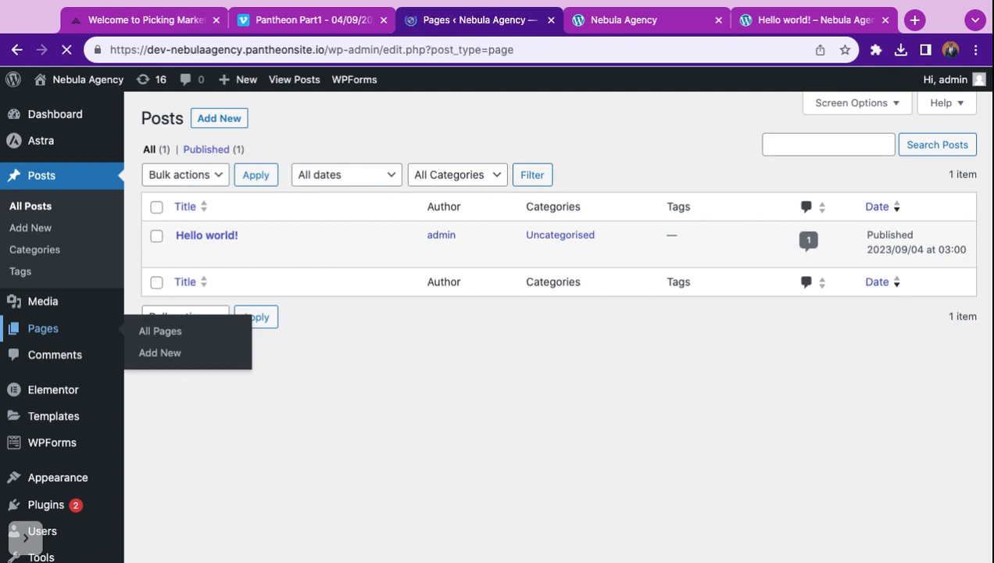
scroll(246, 303, down, 1)
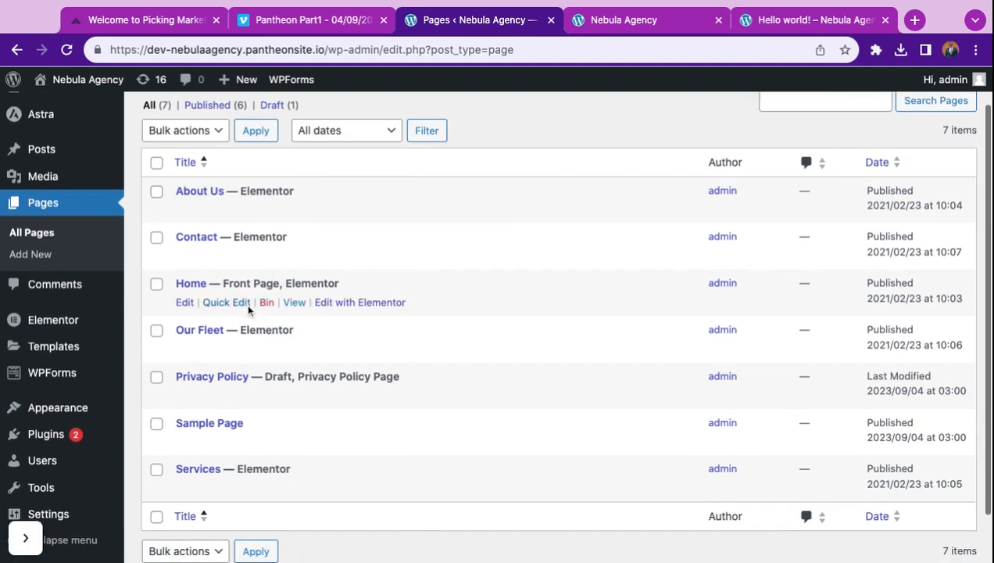
scroll(205, 243, down, 2)
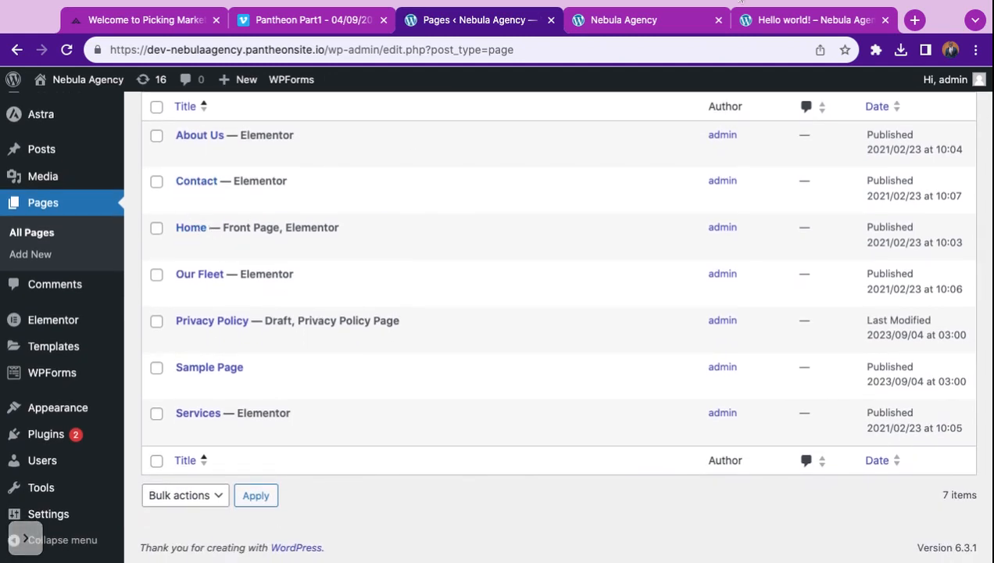
Check the top of the Nebula Agency homepage on the front end and return to the list of pages
click(789, 22)
click(648, 19)
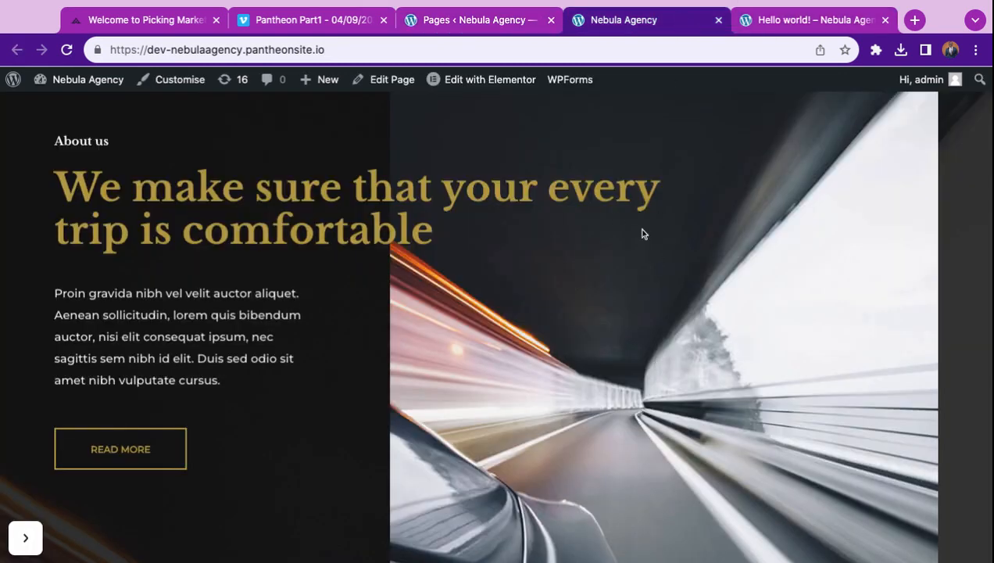
scroll(495, 268, up, 5)
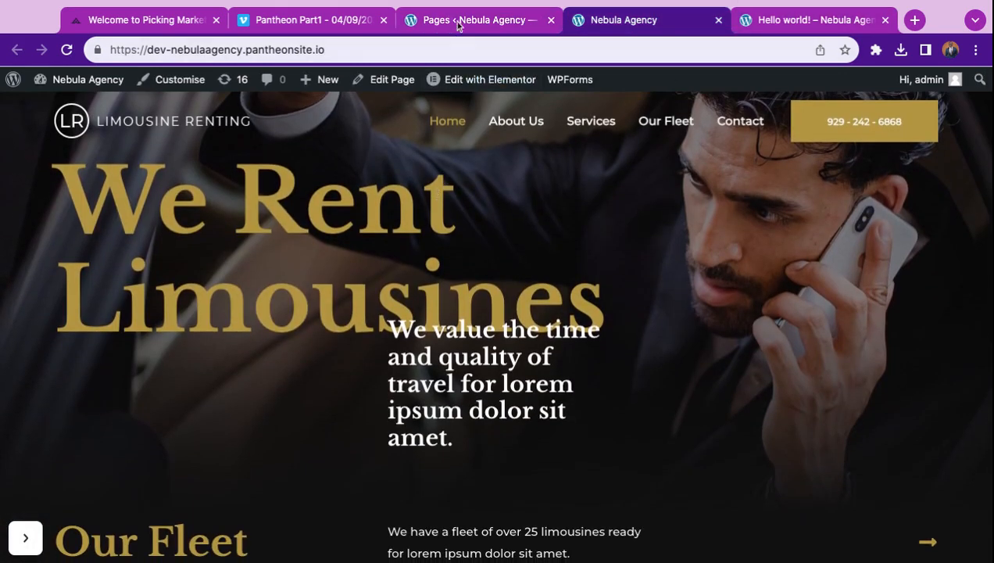
click(458, 21)
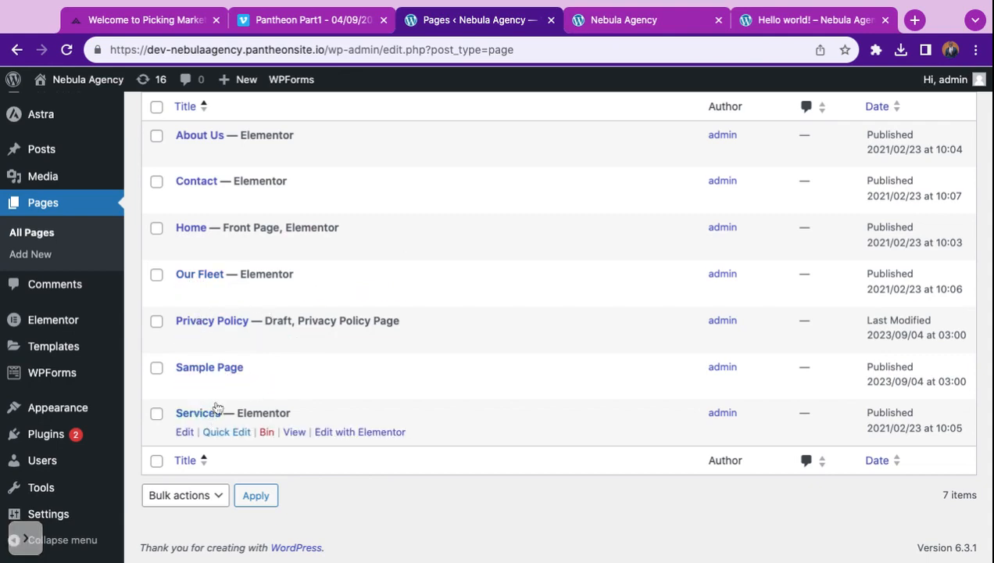
View the About Us page in a new tab, look through it and return to the list of pages
scroll(215, 426, up, 2)
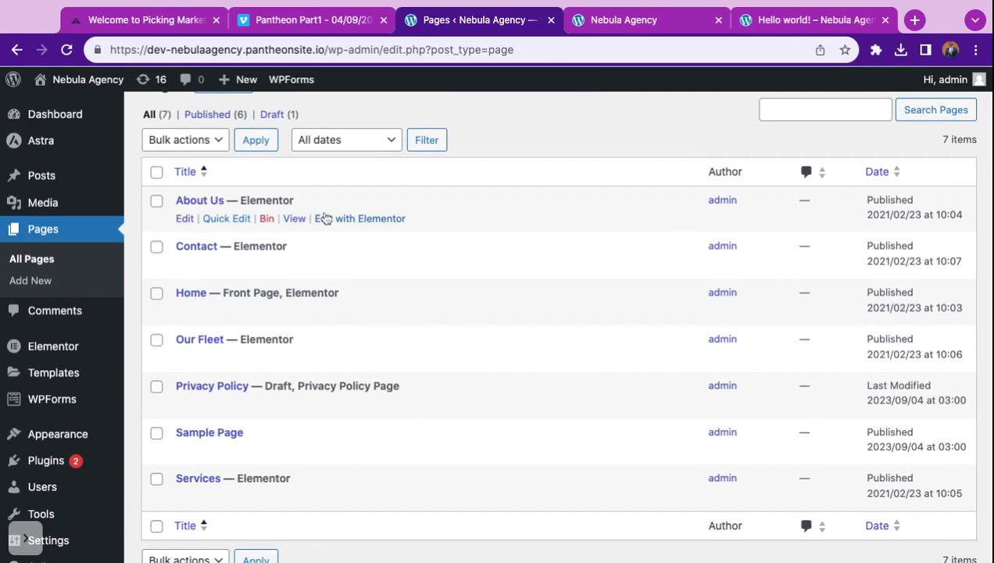
click(293, 222)
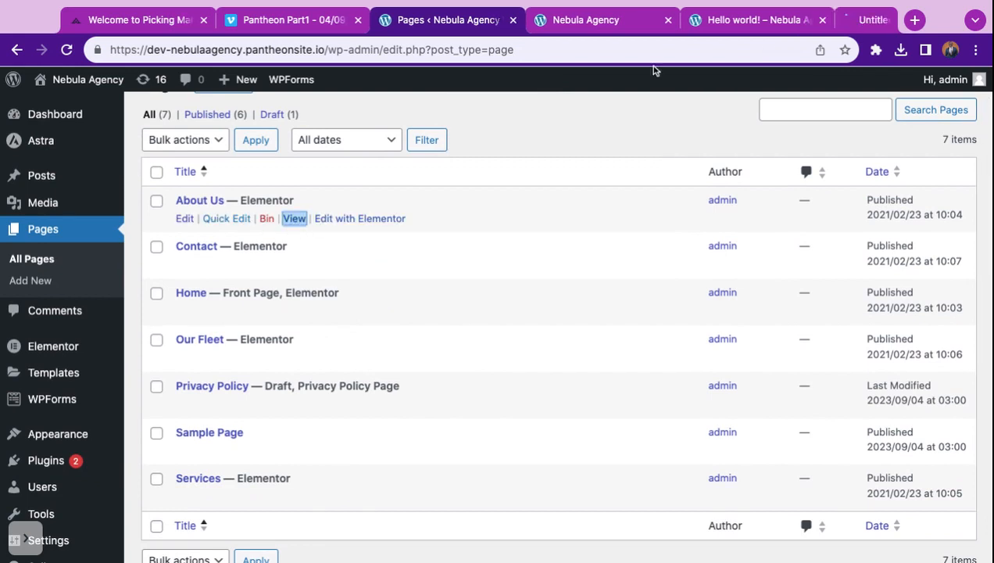
click(810, 22)
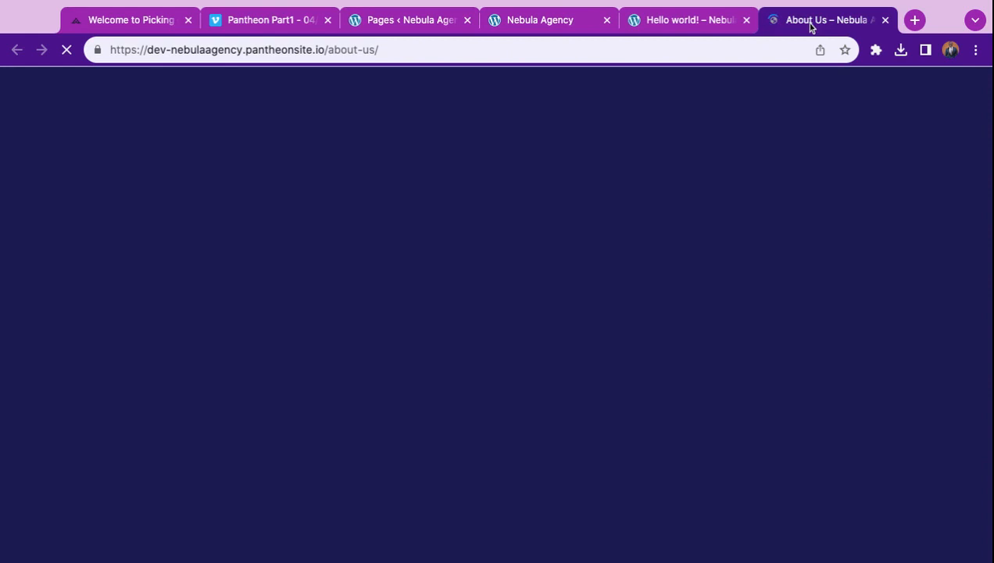
scroll(473, 359, down, 15)
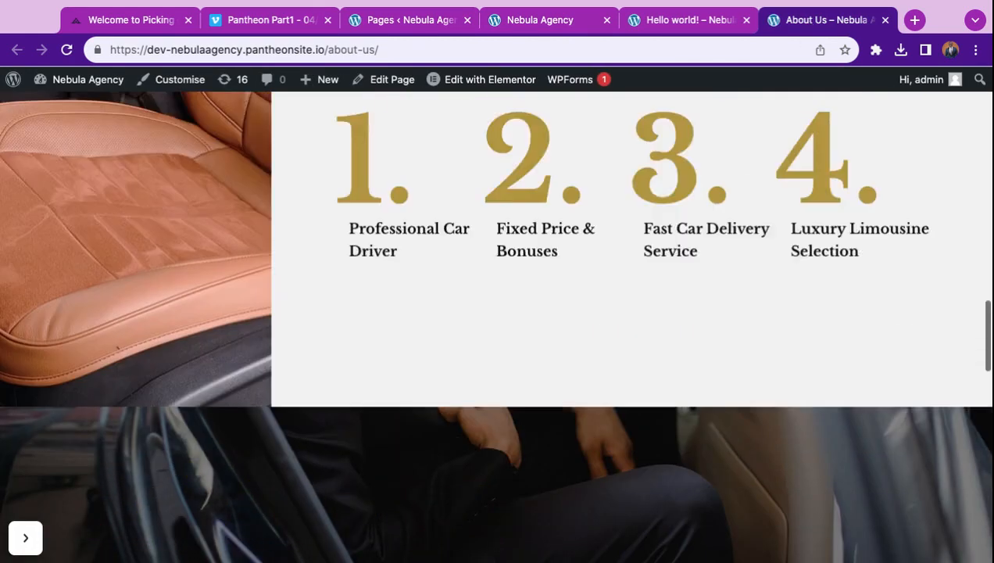
scroll(497, 327, up, 10)
click(401, 22)
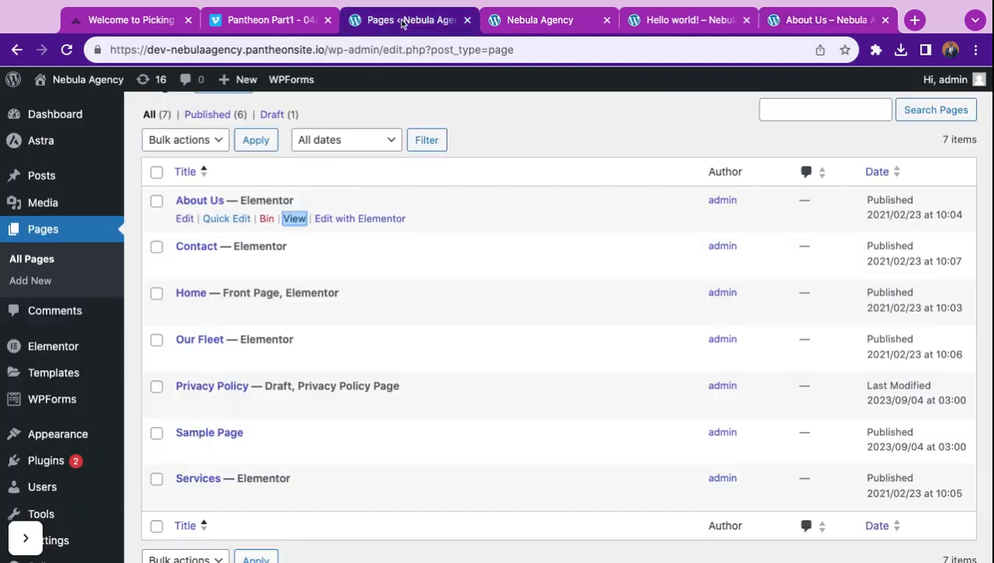
View the Our Fleet page in a new tab, look through it and return to the list of pages
scroll(215, 293, down, 2)
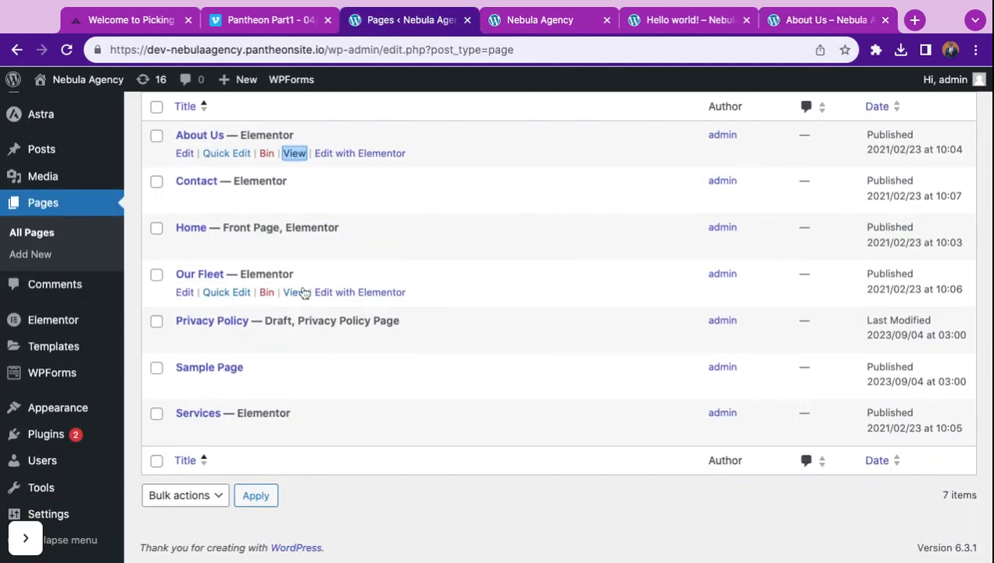
super+click(296, 293)
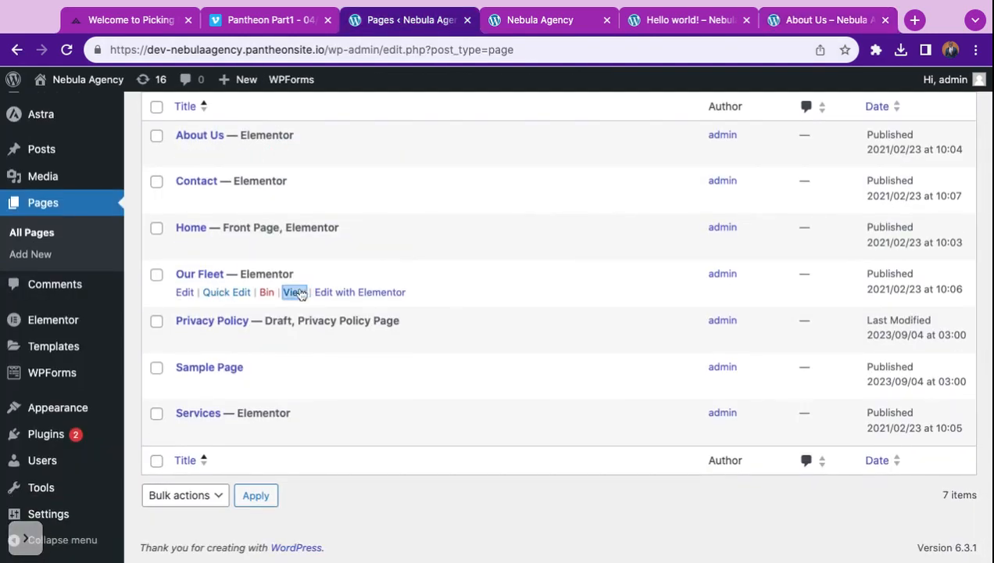
click(832, 20)
scroll(488, 393, down, 5)
scroll(497, 312, down, 10)
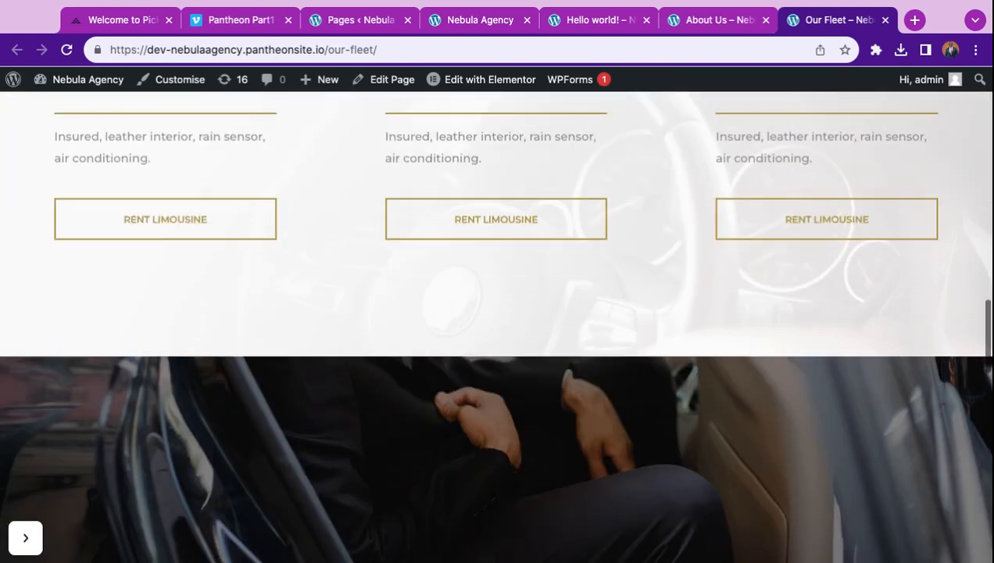
scroll(490, 382, up, 10)
click(475, 15)
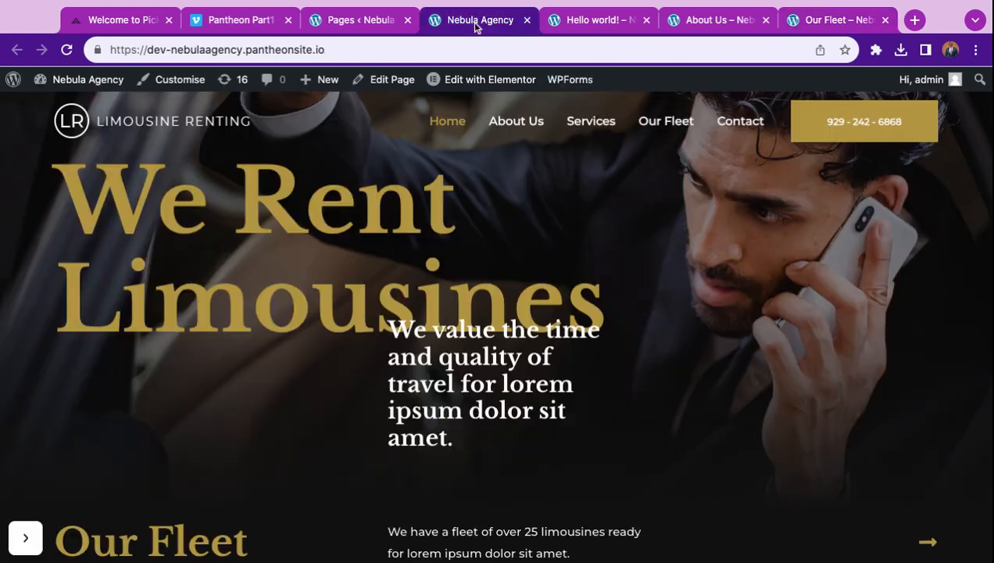
click(372, 30)
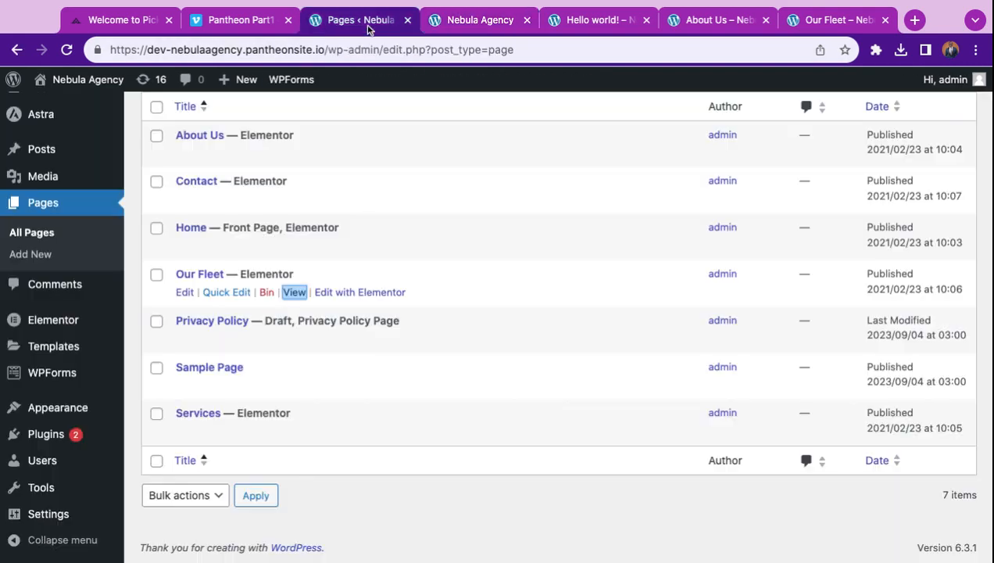
Compare the list of pages with the site's live homepage, ending back on the list
scroll(91, 302, down, 1)
mouse_move(72, 416)
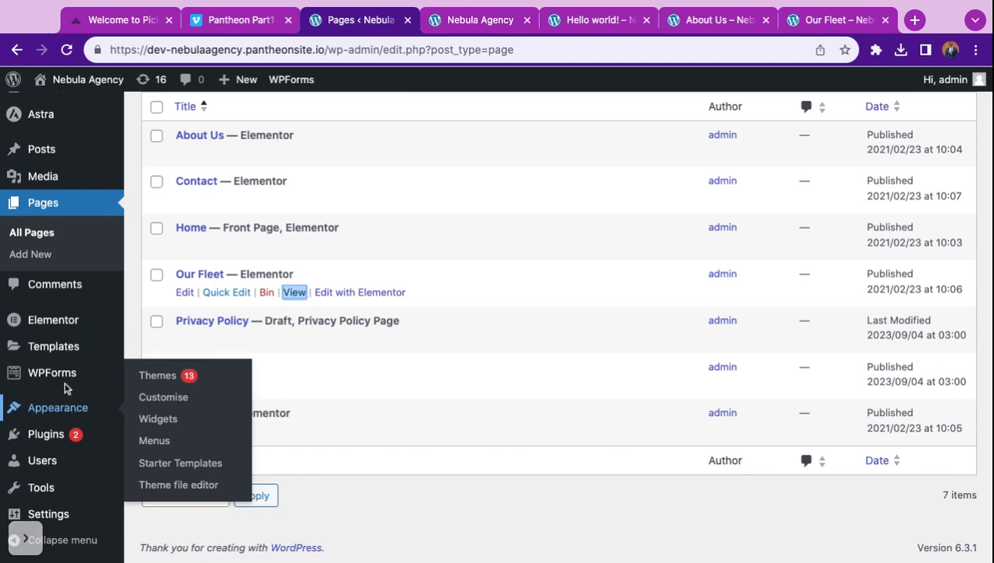
scroll(357, 208, up, 3)
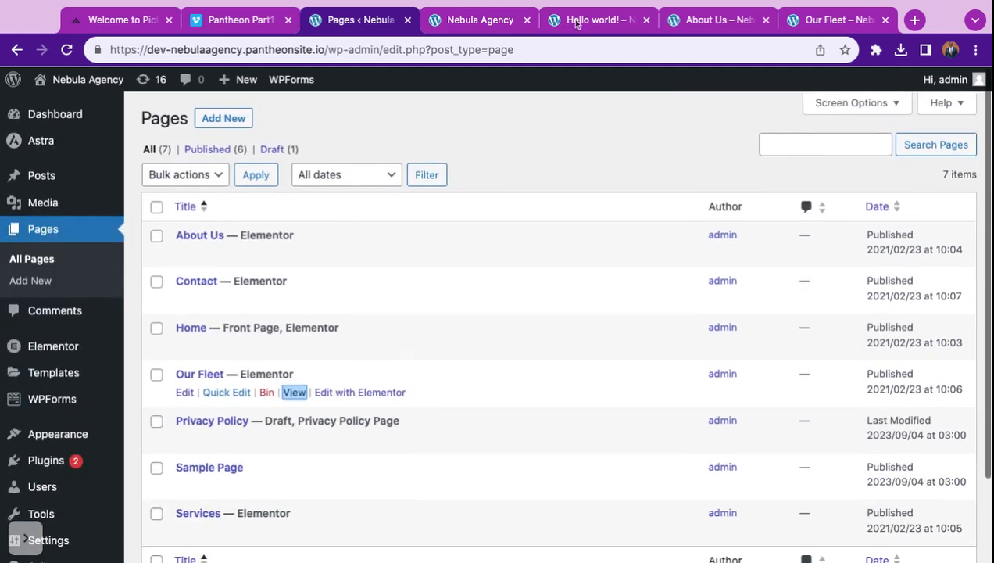
click(488, 24)
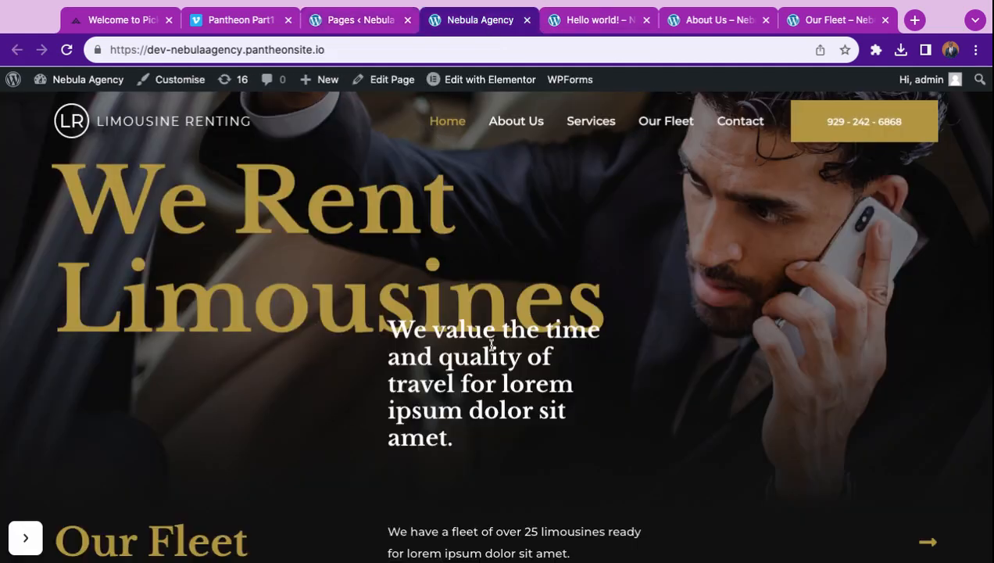
click(360, 22)
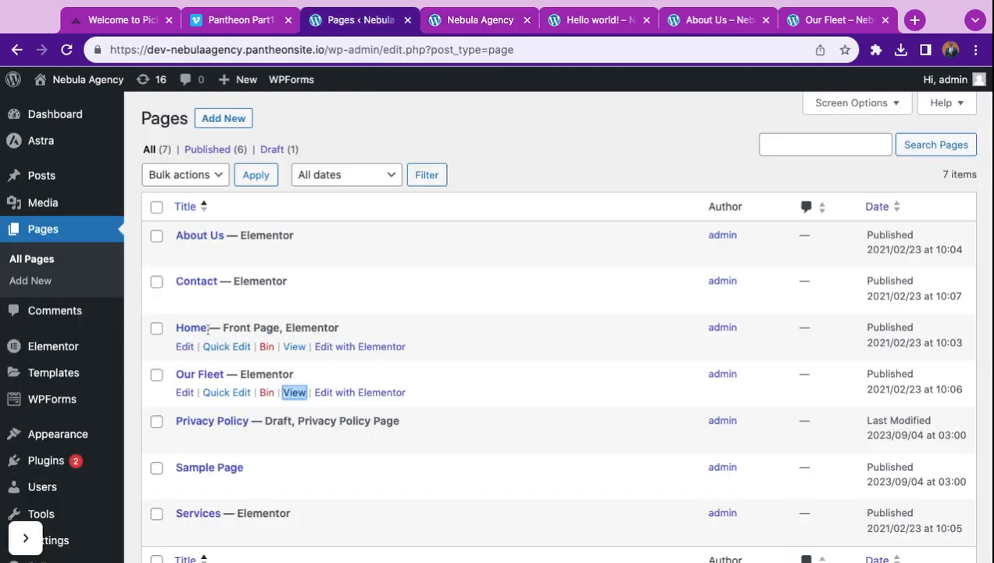
Open the Home page with Elementor in a new tab and close the About Us, Our Fleet and Hello world! tabs
click(340, 353)
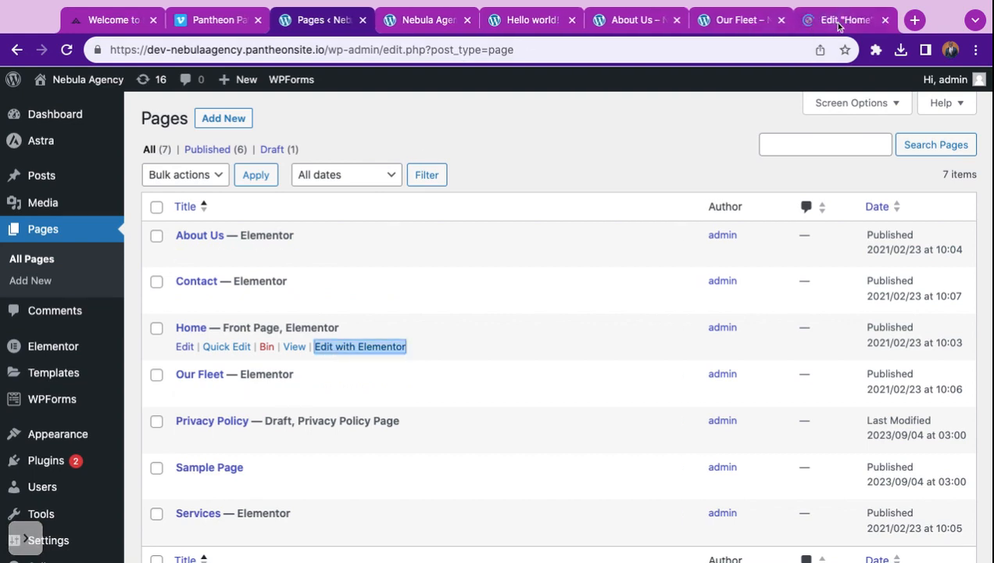
click(838, 23)
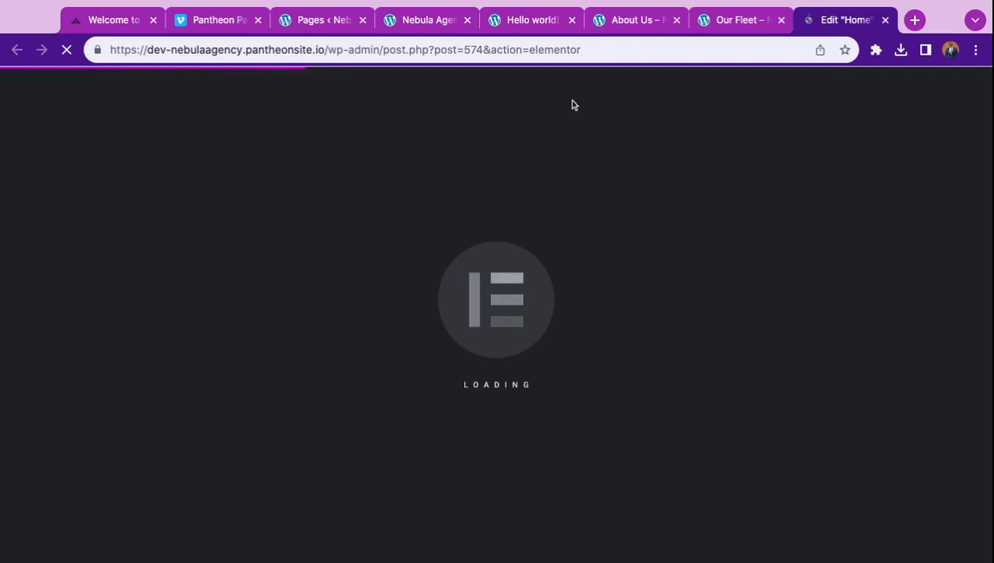
click(676, 22)
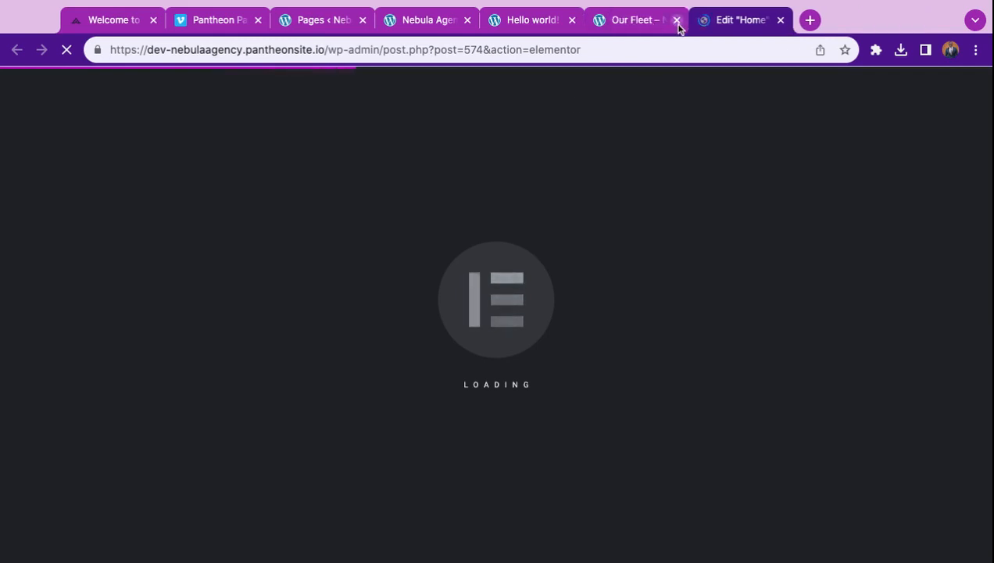
click(676, 22)
click(566, 21)
click(572, 21)
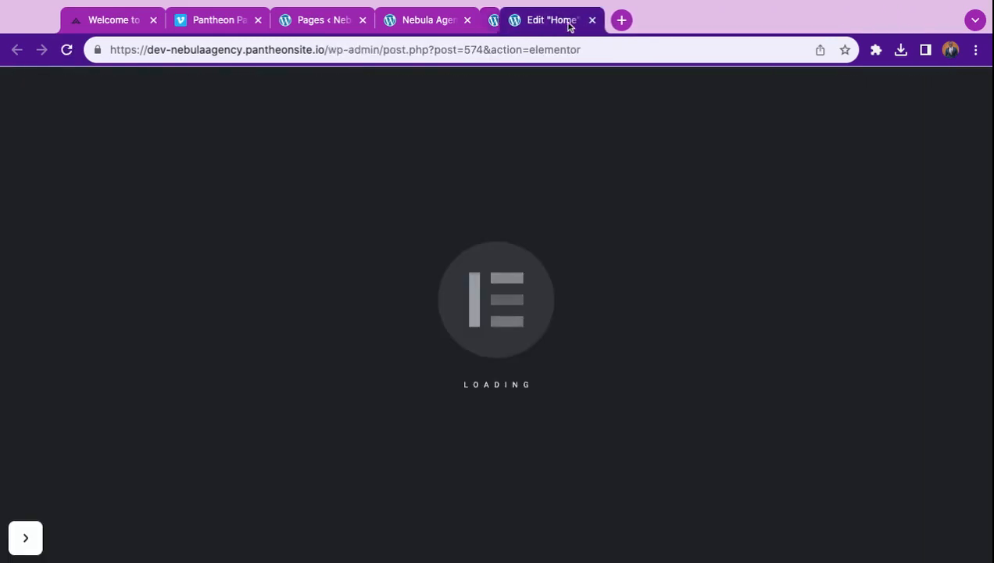
Open the Home page in Elementor from the site's front end and close the duplicate editor tab
click(426, 22)
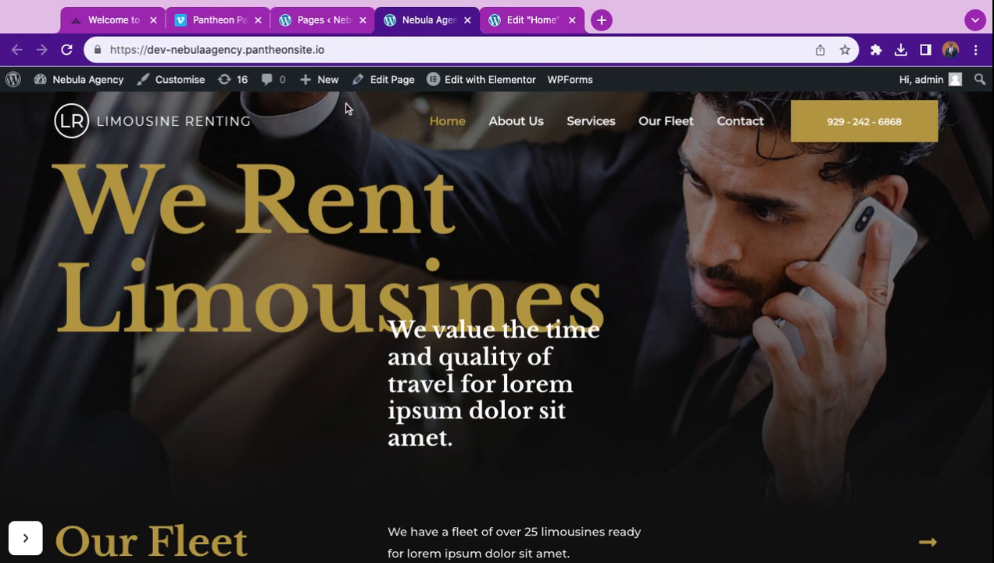
mouse_move(490, 83)
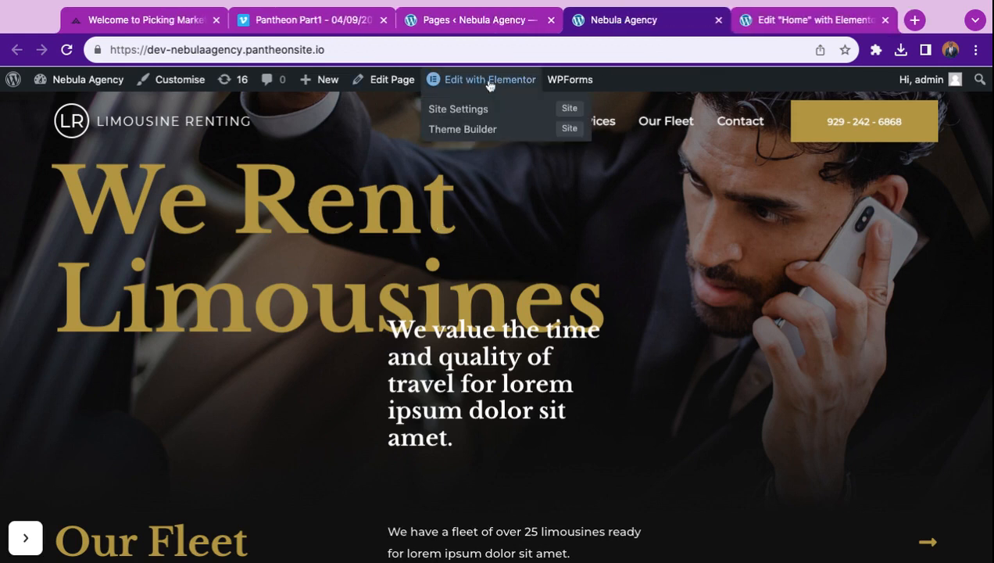
click(790, 31)
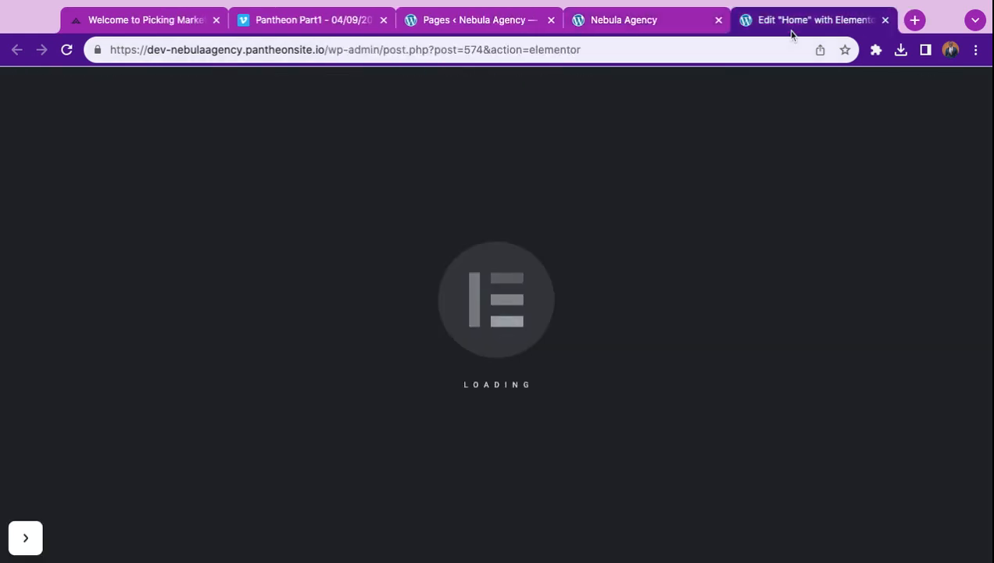
click(466, 23)
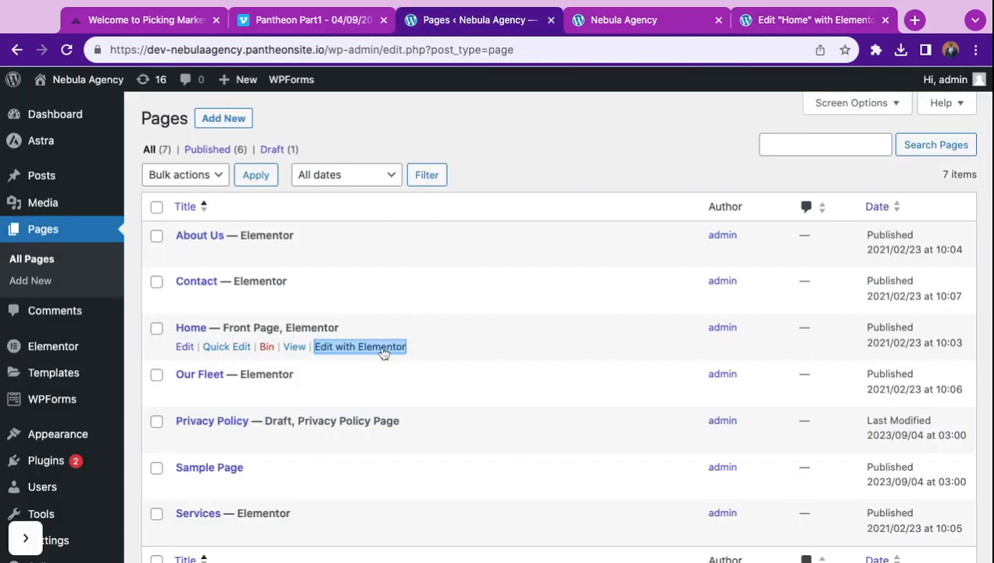
click(621, 20)
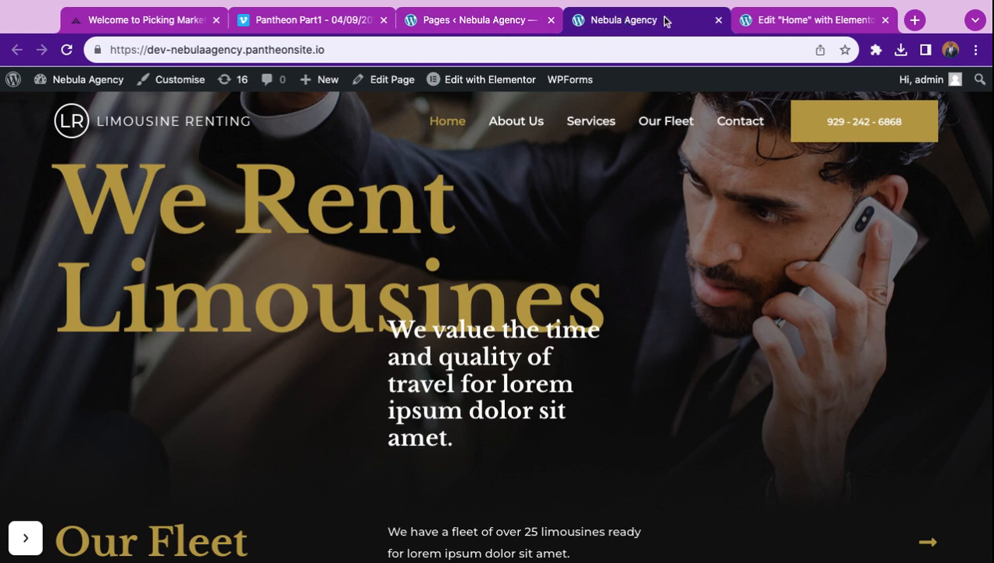
click(472, 81)
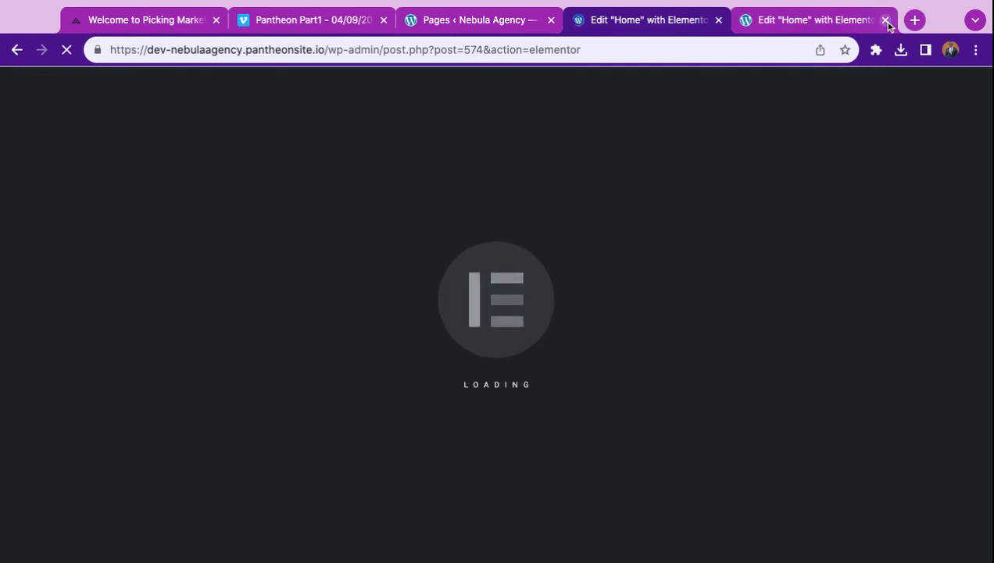
click(886, 21)
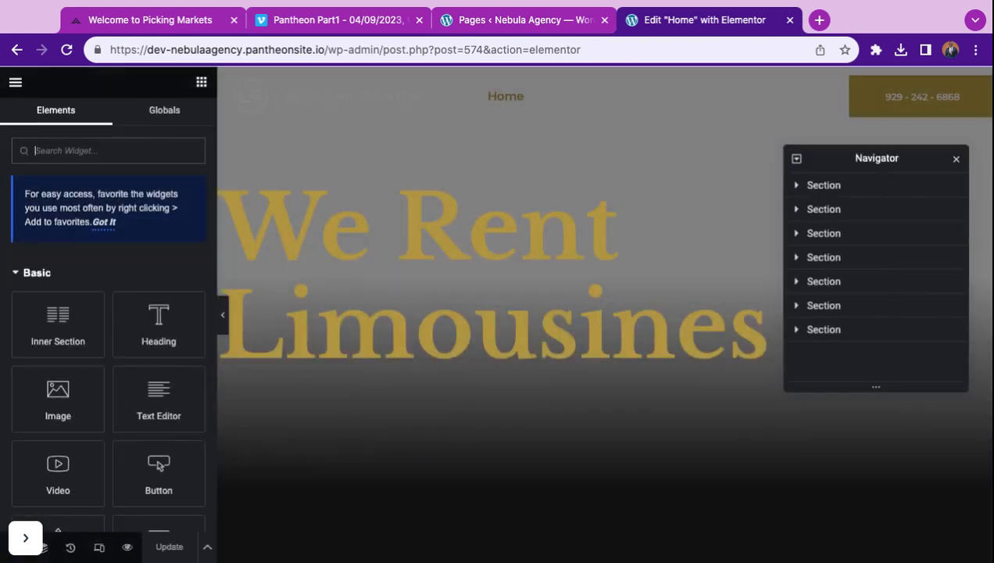
Close the Navigator and open the style settings of the section containing the "We Rent Limousines" heading
click(955, 158)
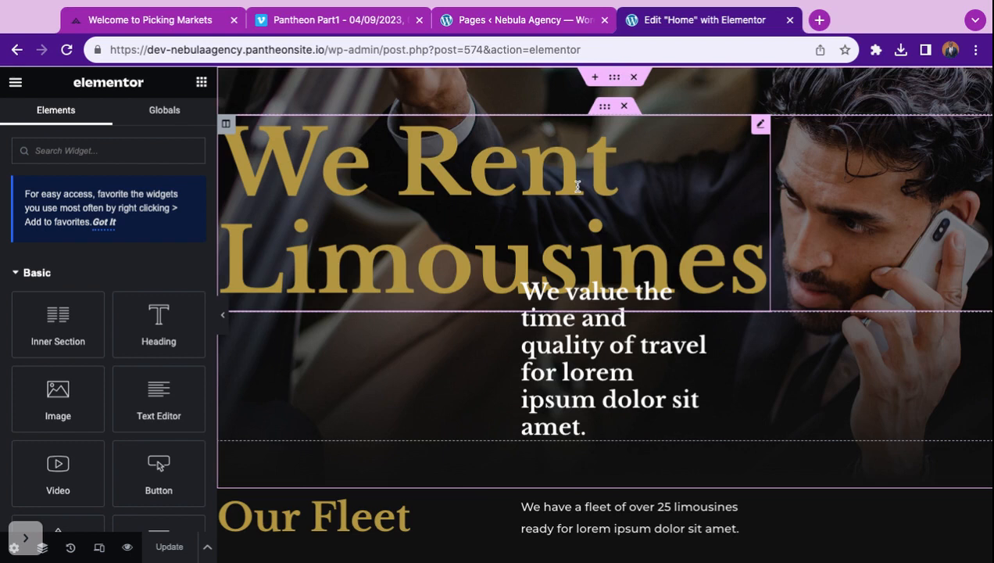
scroll(578, 186, down, 1)
scroll(577, 186, down, 1)
scroll(577, 186, up, 2)
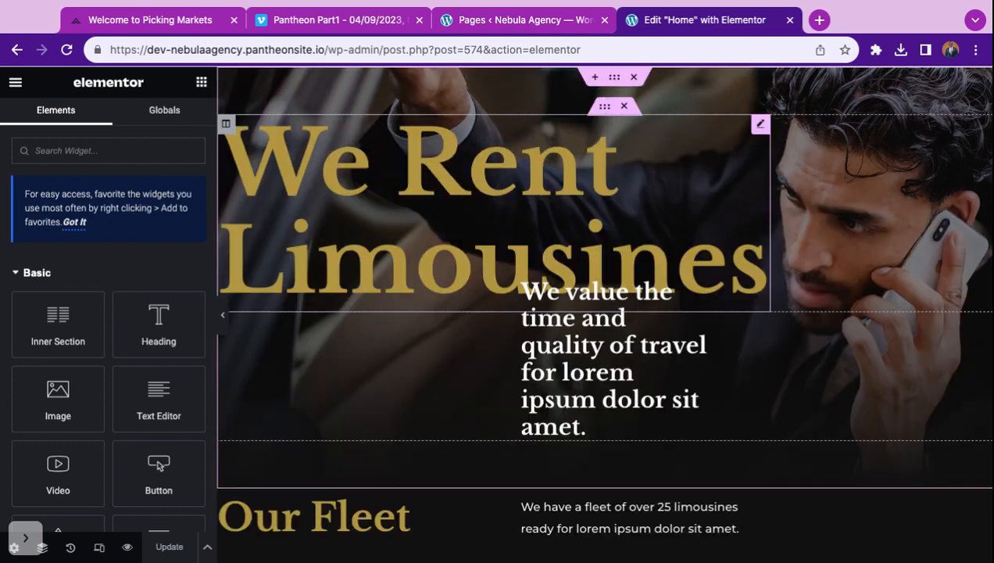
click(612, 79)
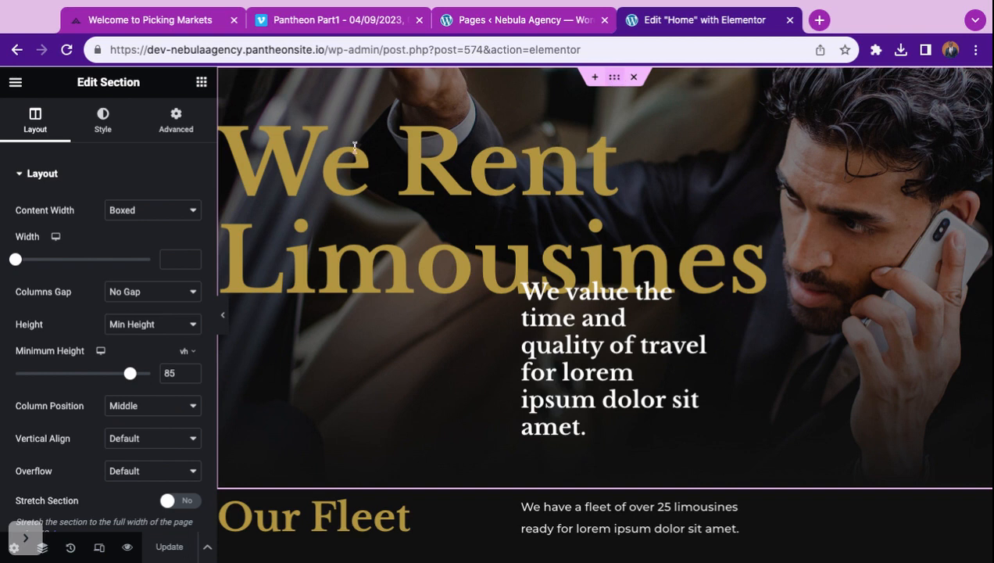
click(104, 125)
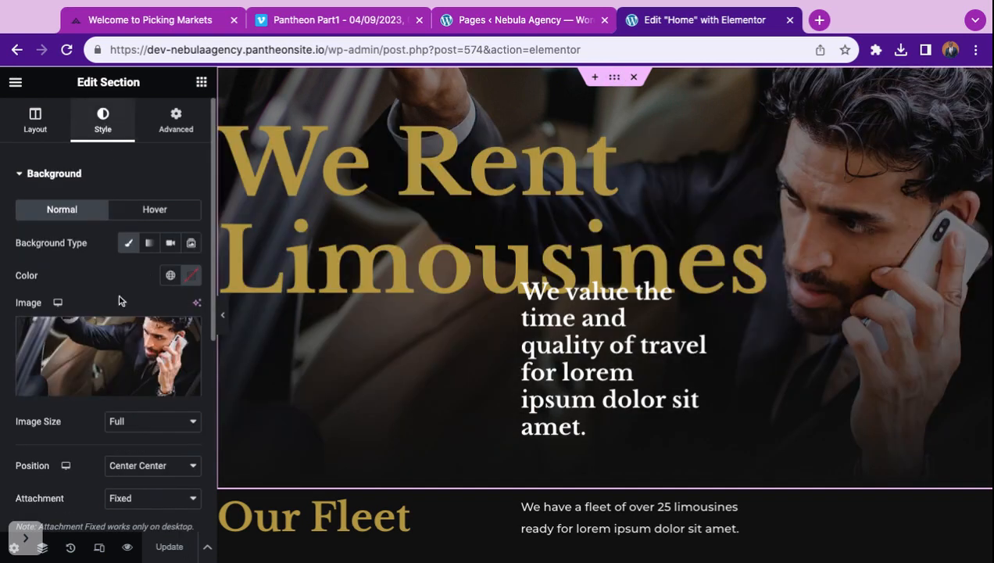
Open the image chooser for the section's background and search the free images for "cars"
mouse_move(125, 338)
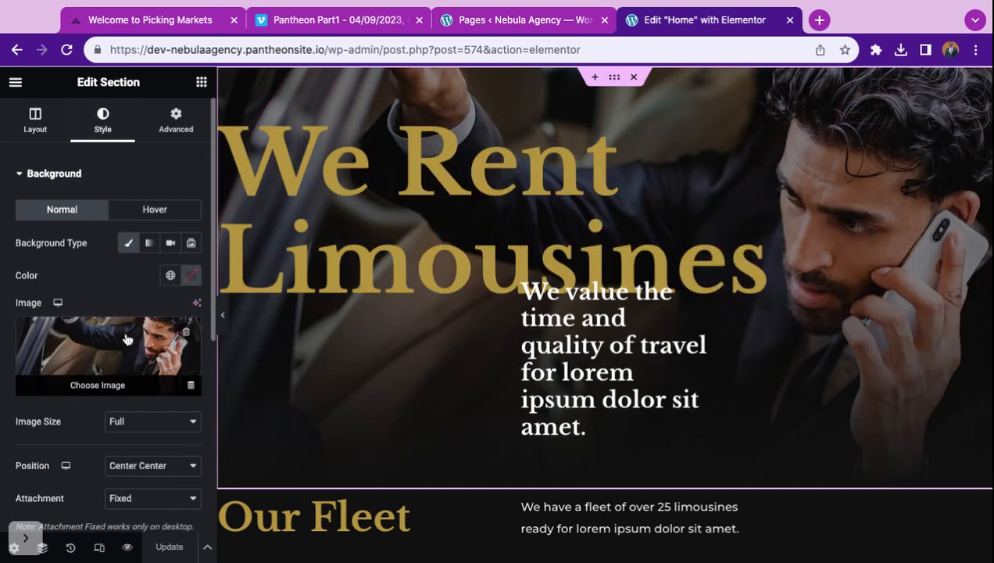
click(125, 386)
click(374, 145)
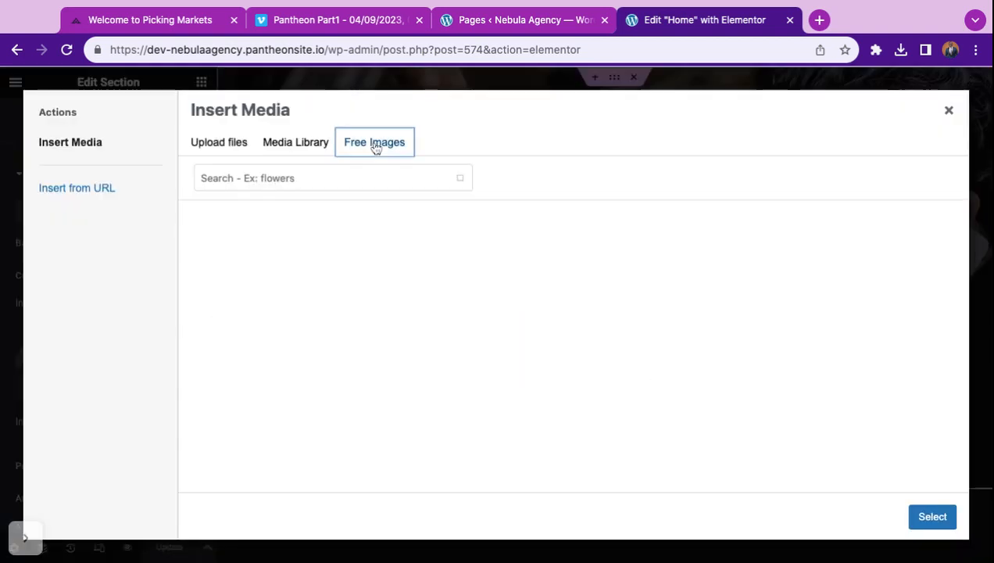
click(364, 177)
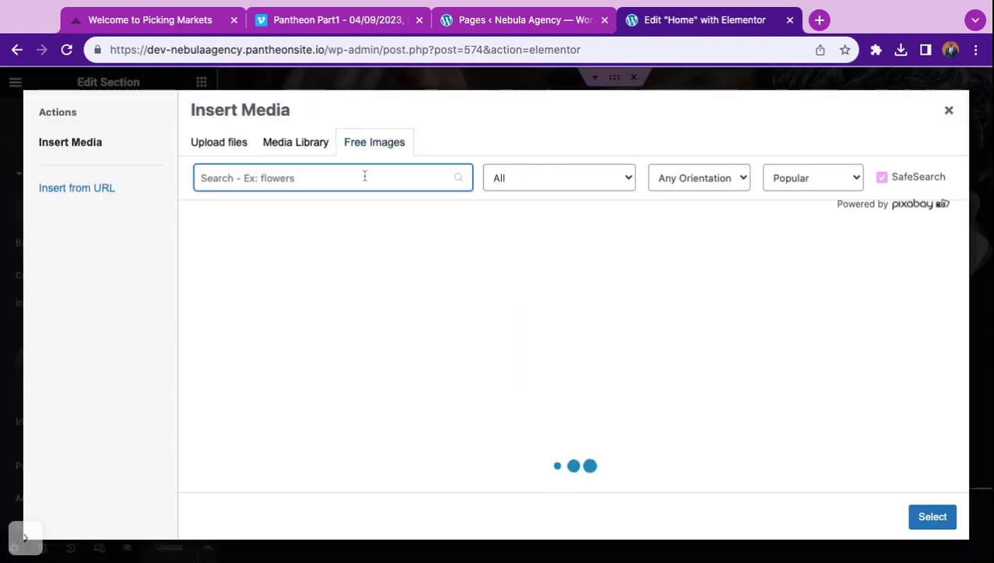
text(cars)
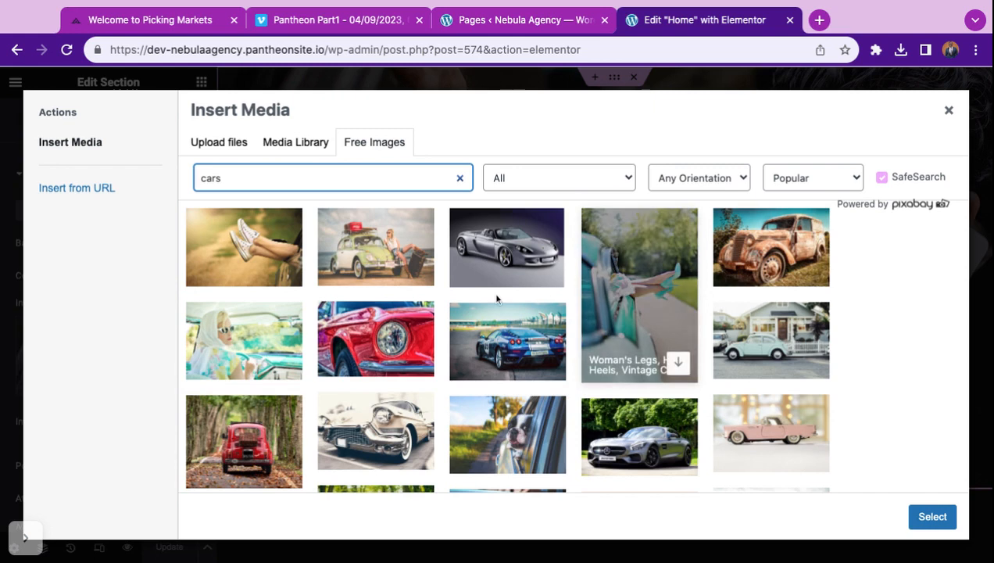
Pick the cream vintage car photo from the free images as the section's background image
click(528, 251)
mouse_move(529, 250)
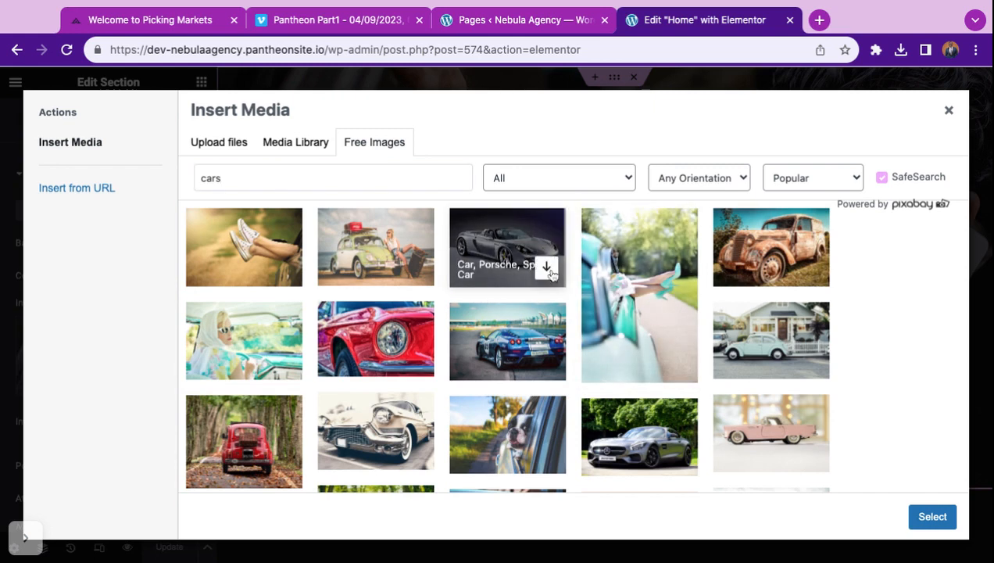
scroll(717, 314, down, 3)
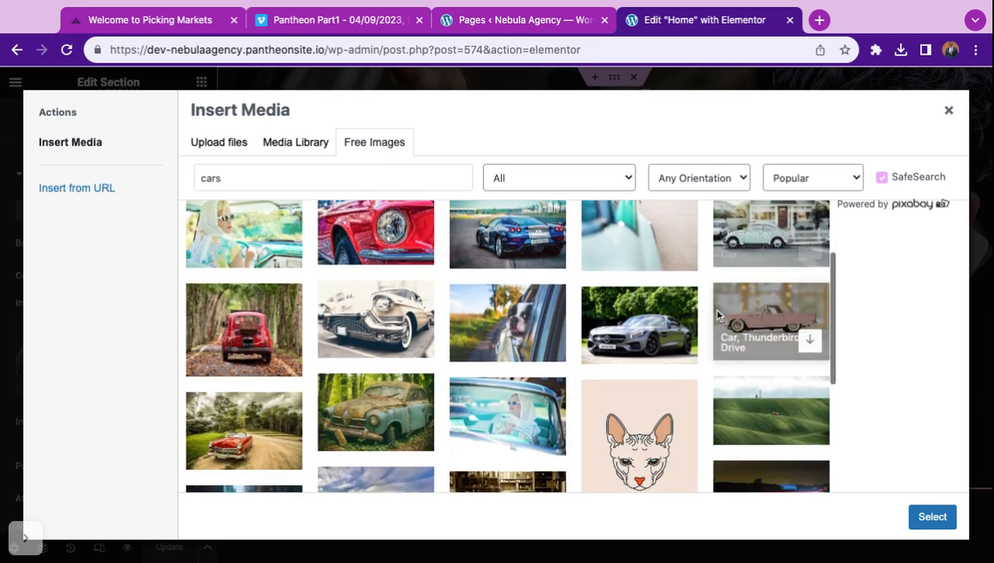
scroll(717, 314, down, 1)
click(417, 314)
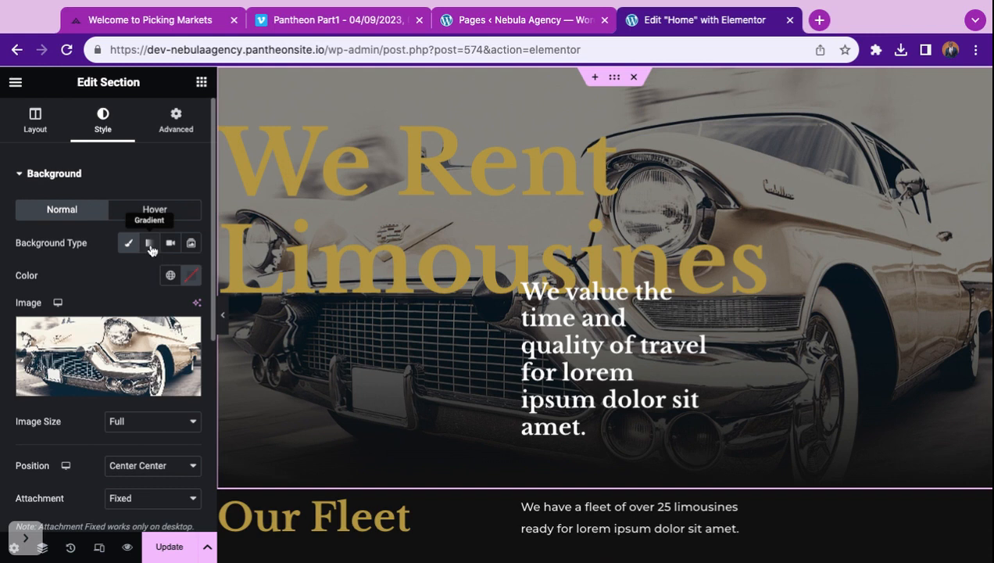
Switch the section's background to a slideshow and select the vintage car, silver Porsche, white Hummer limousine and parked white limousine photos
click(193, 242)
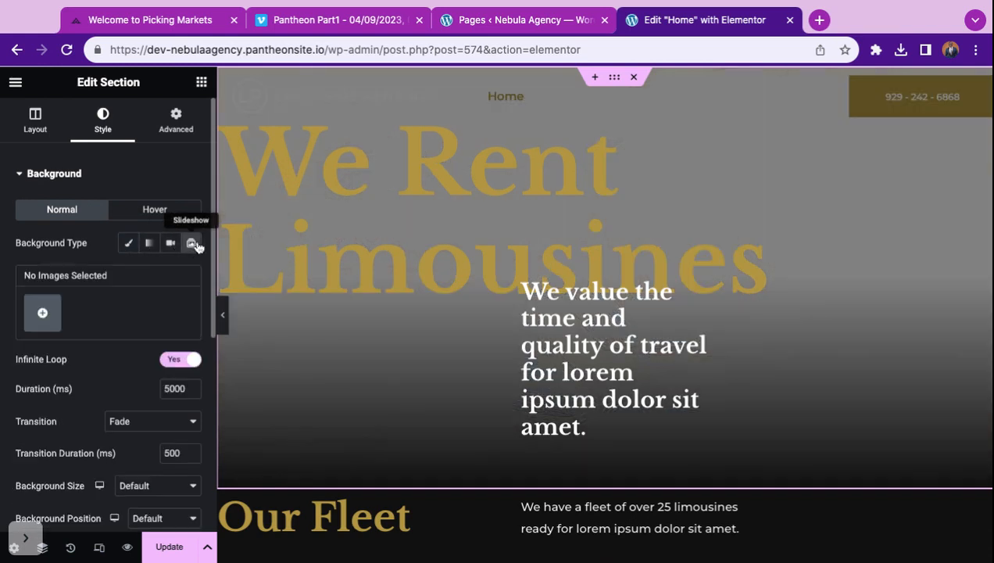
click(43, 313)
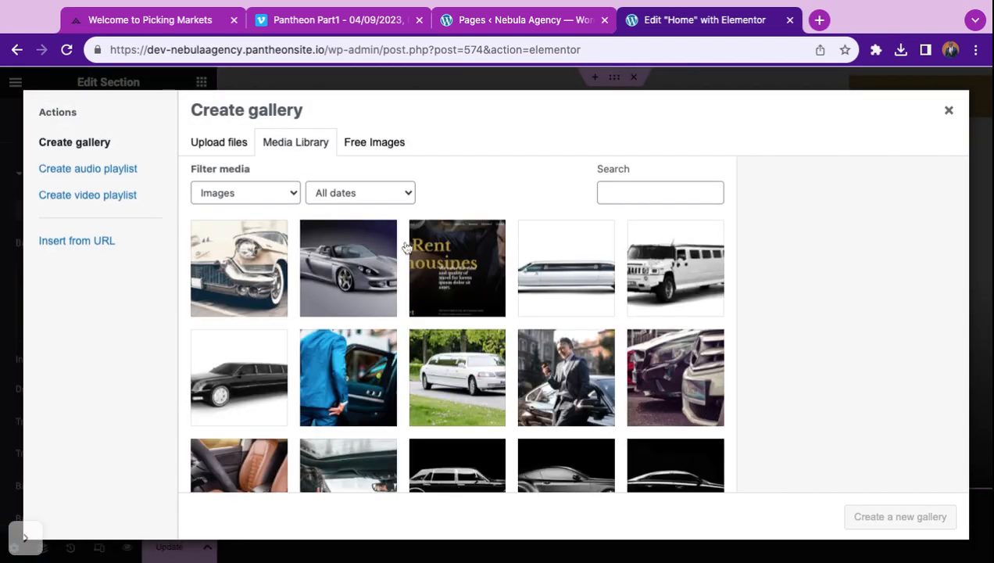
click(271, 275)
click(373, 275)
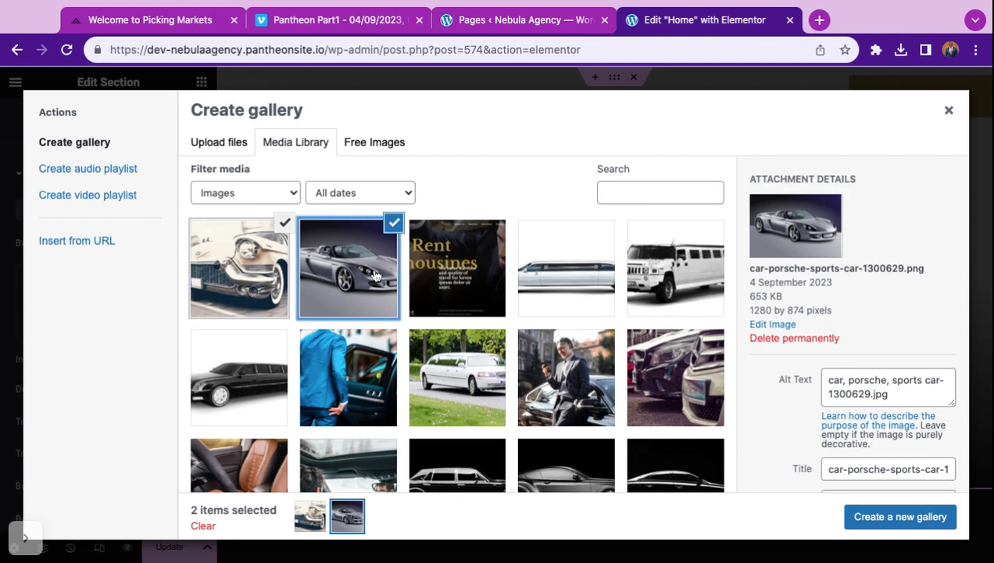
click(677, 272)
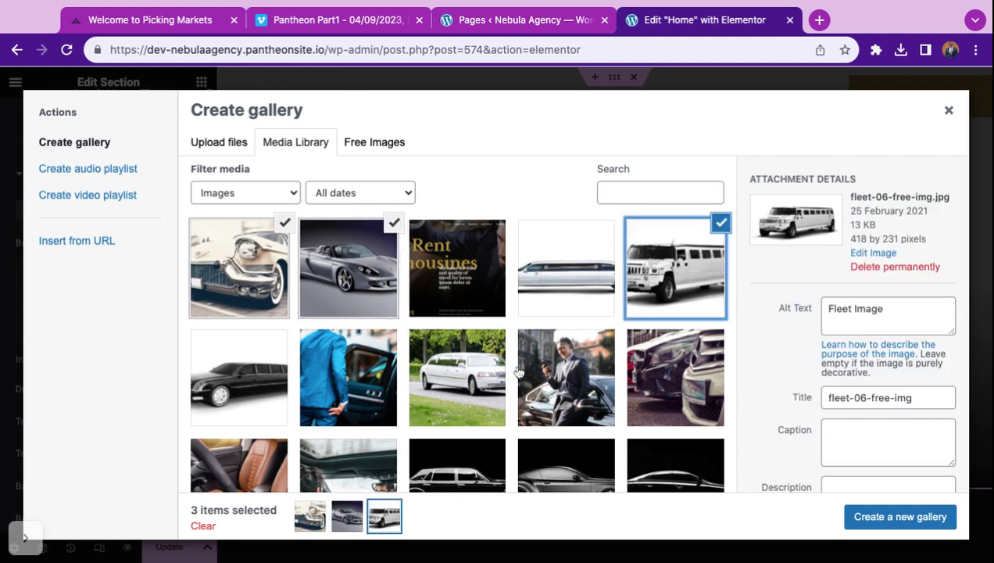
click(478, 388)
Add the black limousine on white (fleet-04-free-img) and the coupe on black (fleet-0001-free-img) to the gallery selection
scroll(478, 387, down, 3)
scroll(478, 383, up, 2)
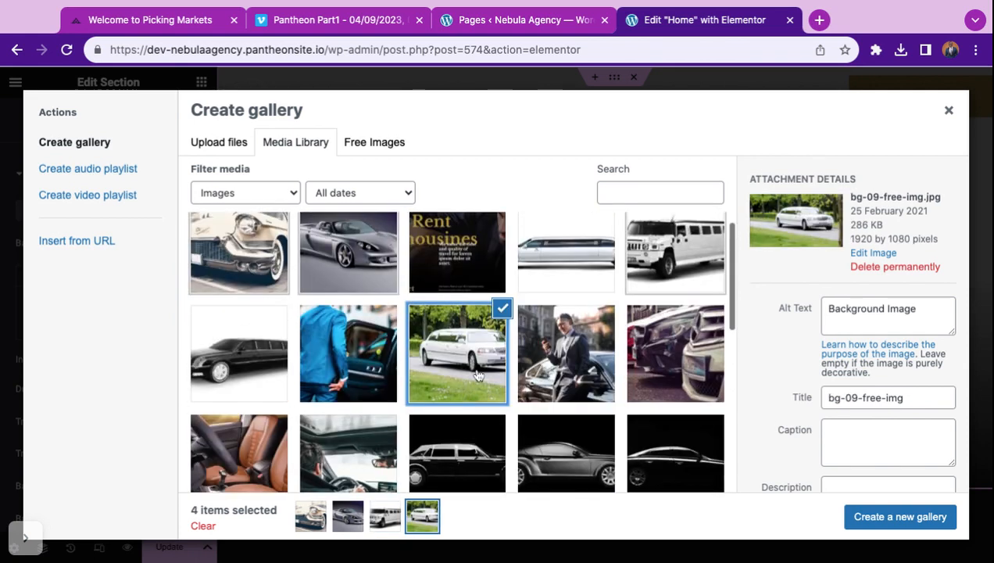
click(275, 383)
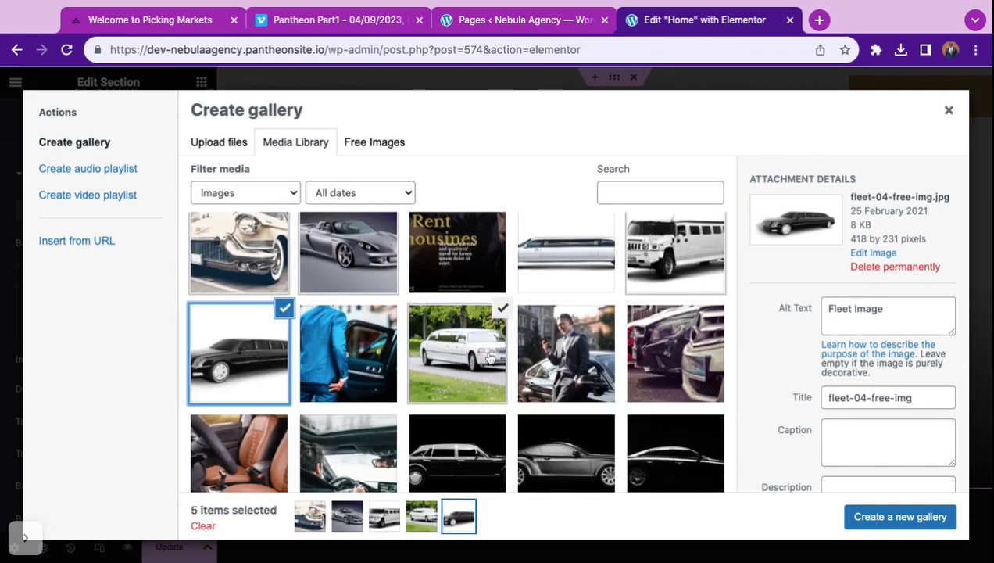
scroll(461, 397, down, 5)
scroll(457, 403, up, 4)
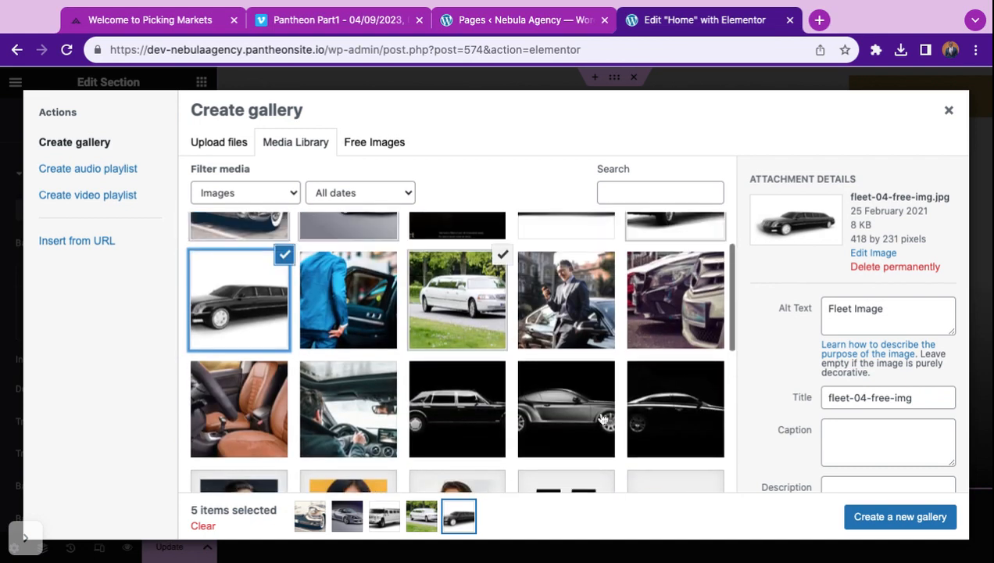
click(602, 419)
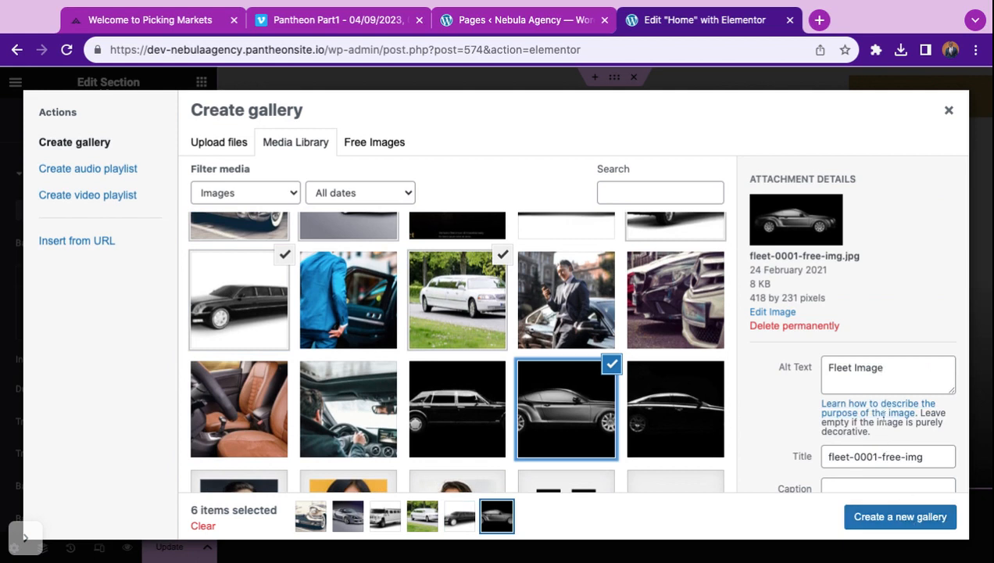
Check the coupe image's attachment details, and insert the six selected images as the slideshow gallery
scroll(885, 415, down, 5)
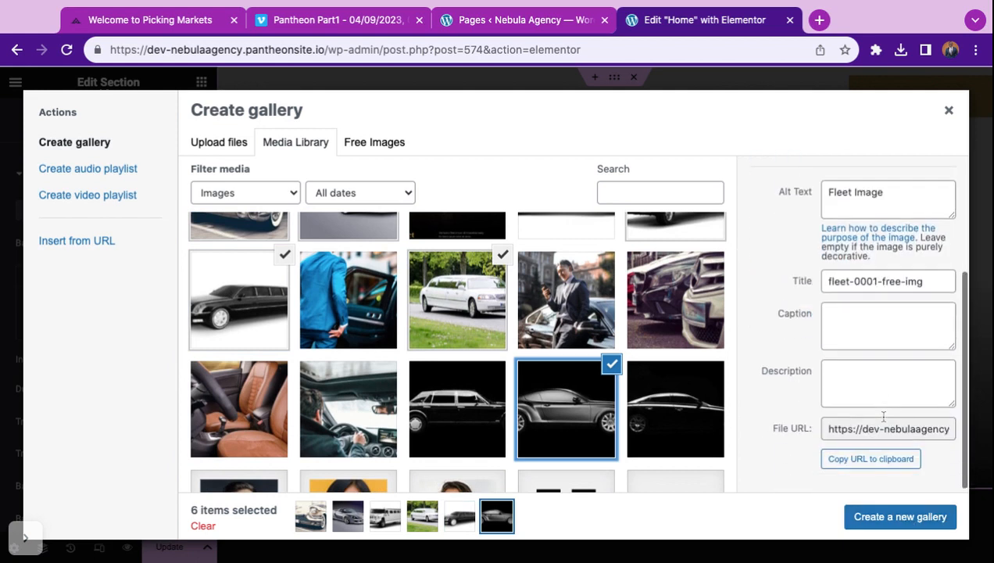
click(885, 337)
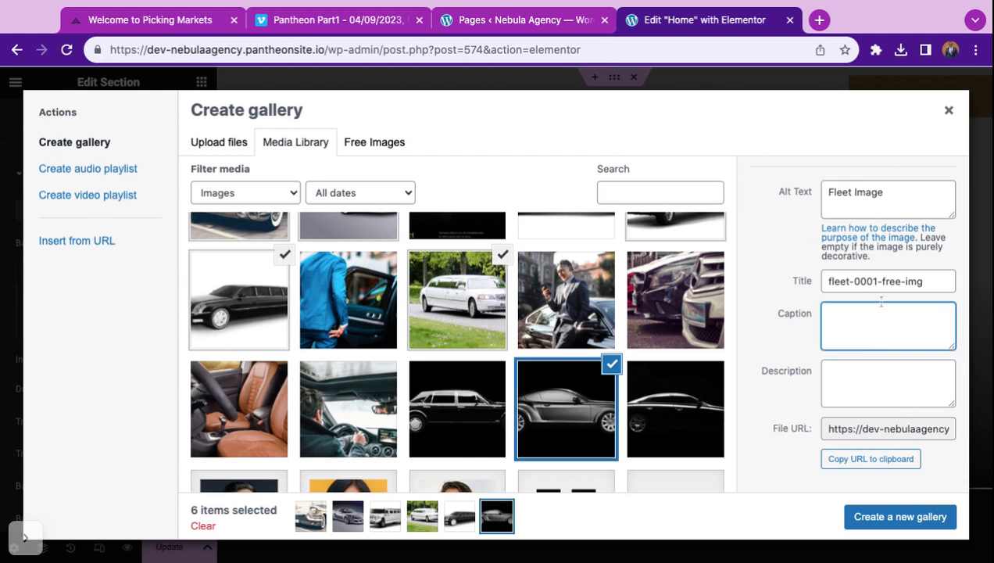
scroll(876, 371, up, 5)
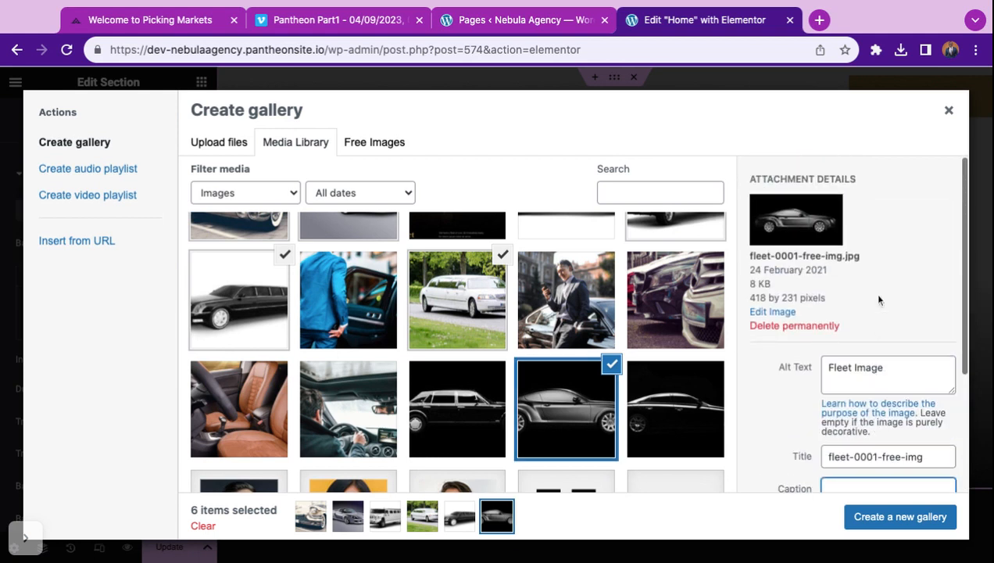
click(900, 517)
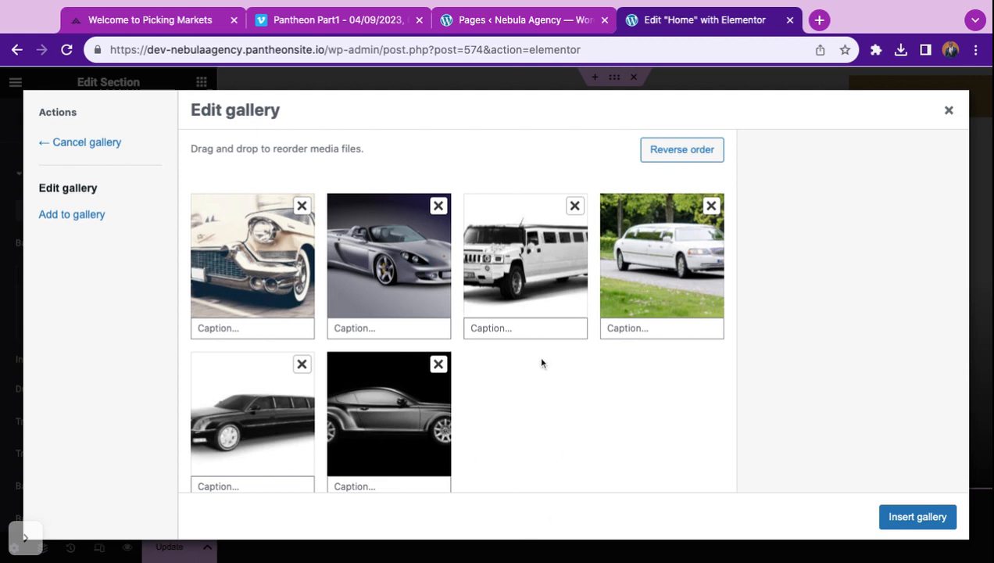
click(926, 522)
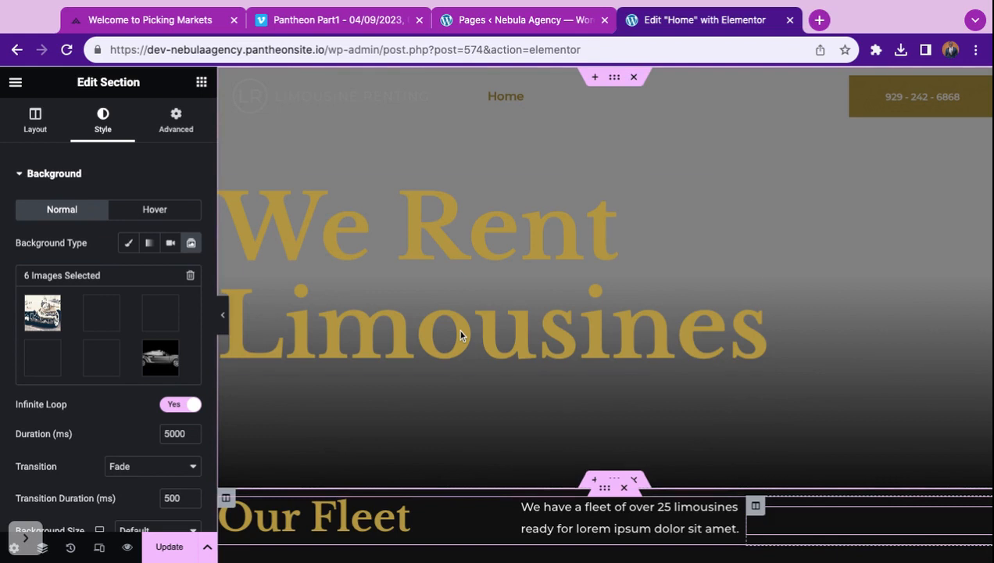
Go through the slideshow background options and try Lazyload, switching it on and back off
scroll(111, 392, down, 1)
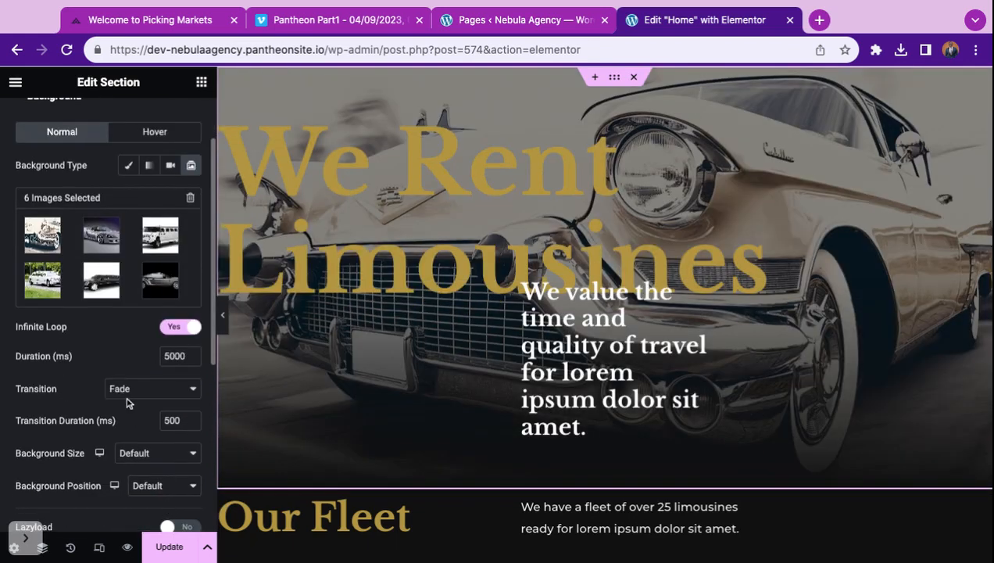
scroll(129, 402, down, 3)
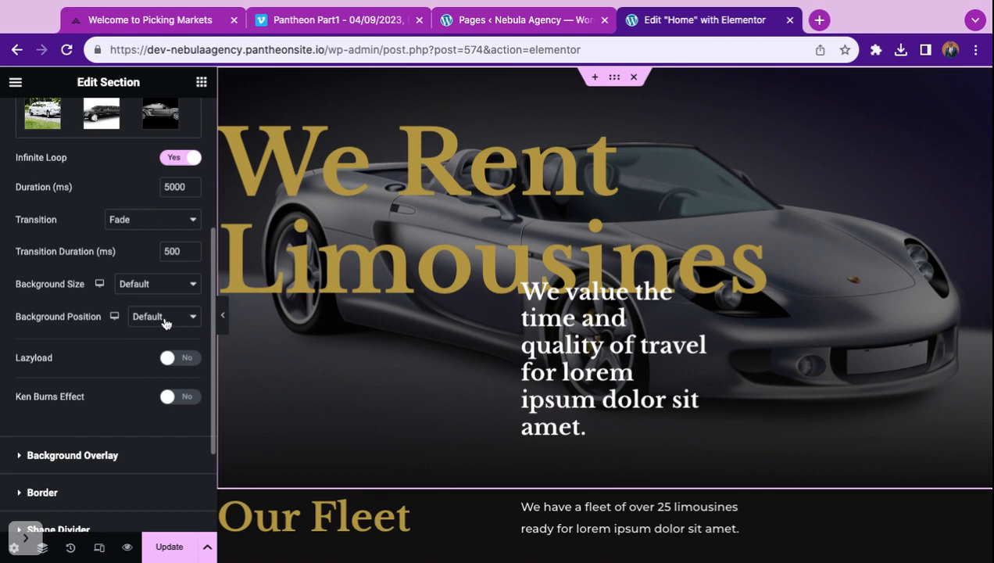
scroll(165, 322, down, 2)
scroll(165, 323, down, 2)
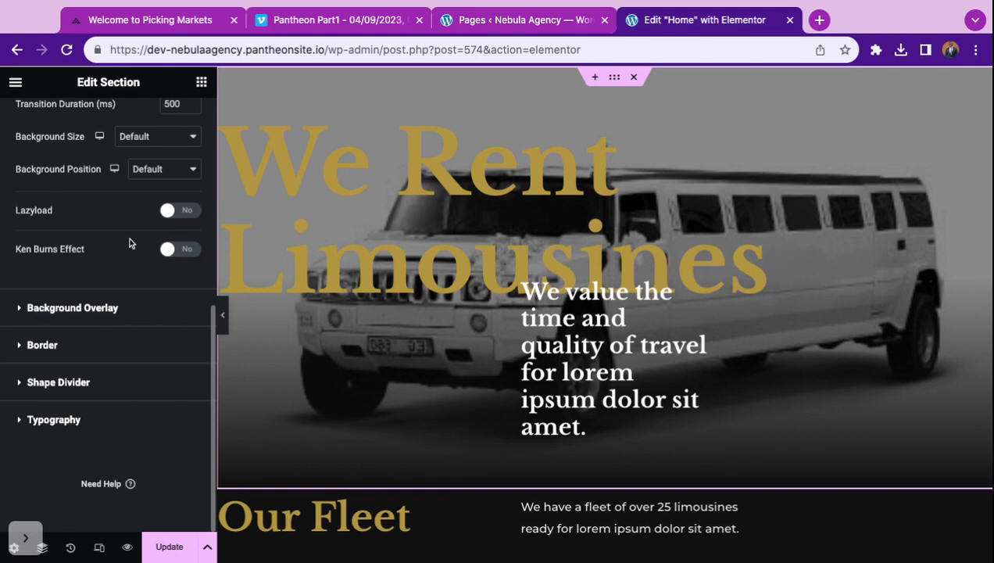
click(180, 210)
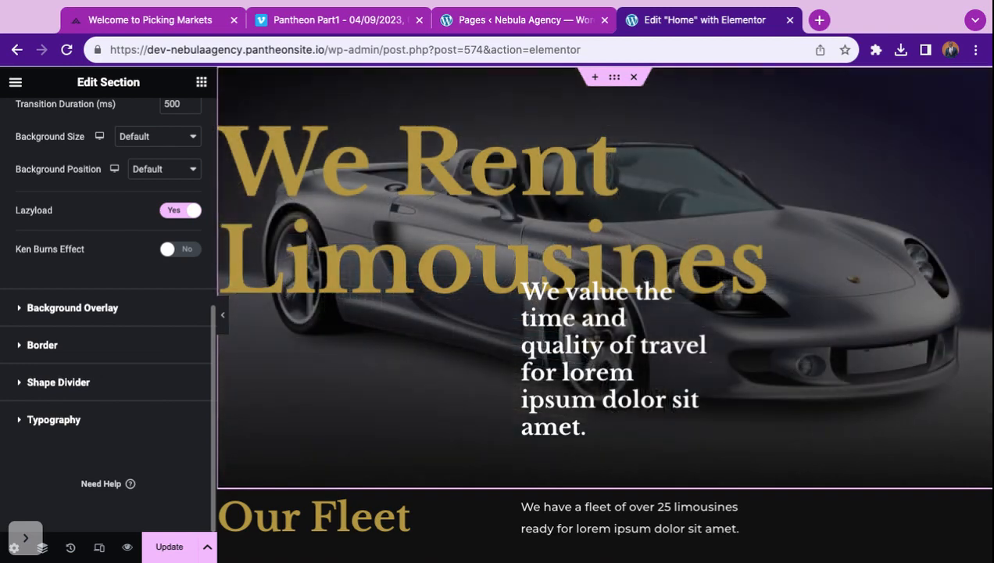
click(181, 211)
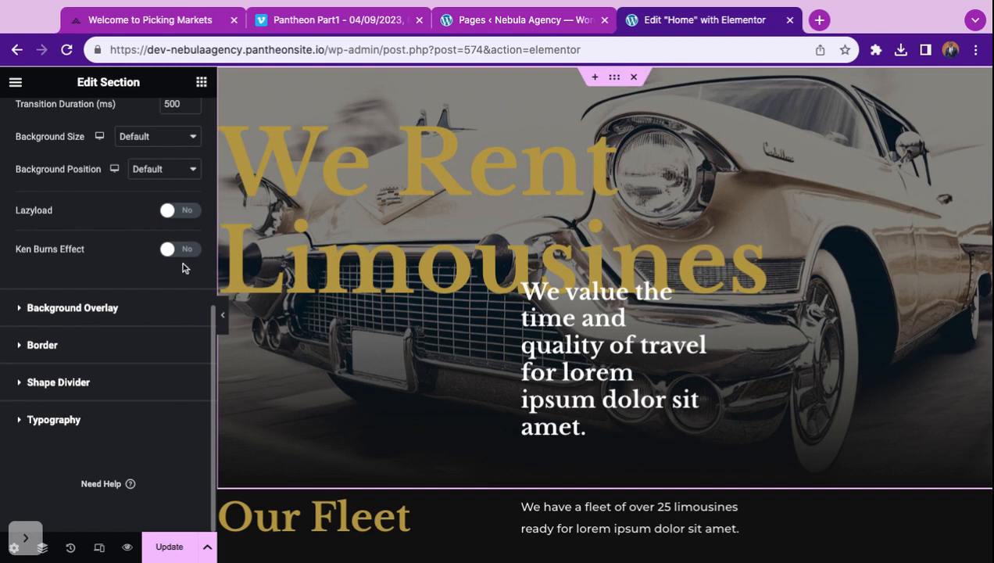
Enable the Ken Burns Effect on the background slideshow and update the page
click(181, 249)
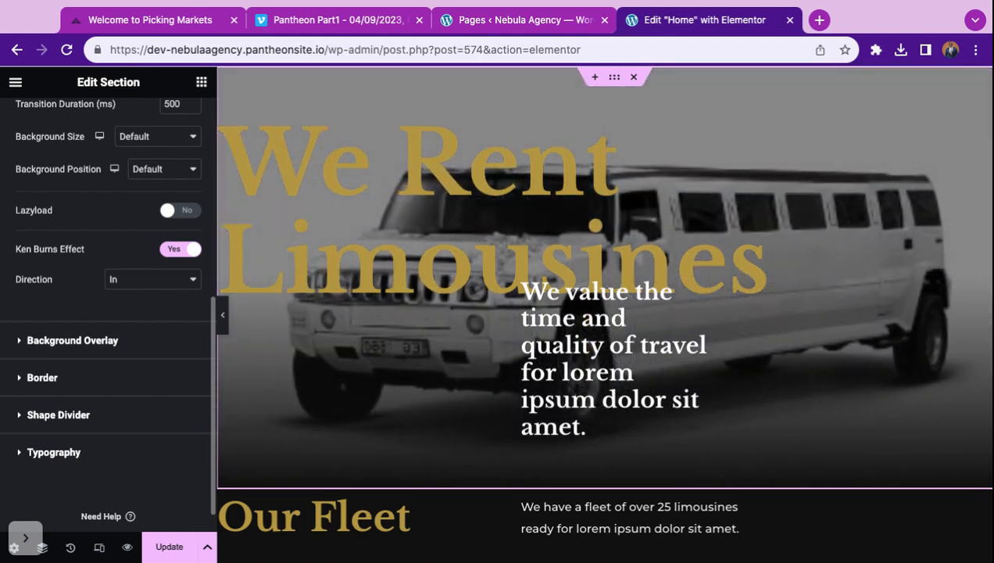
scroll(152, 362, down, 1)
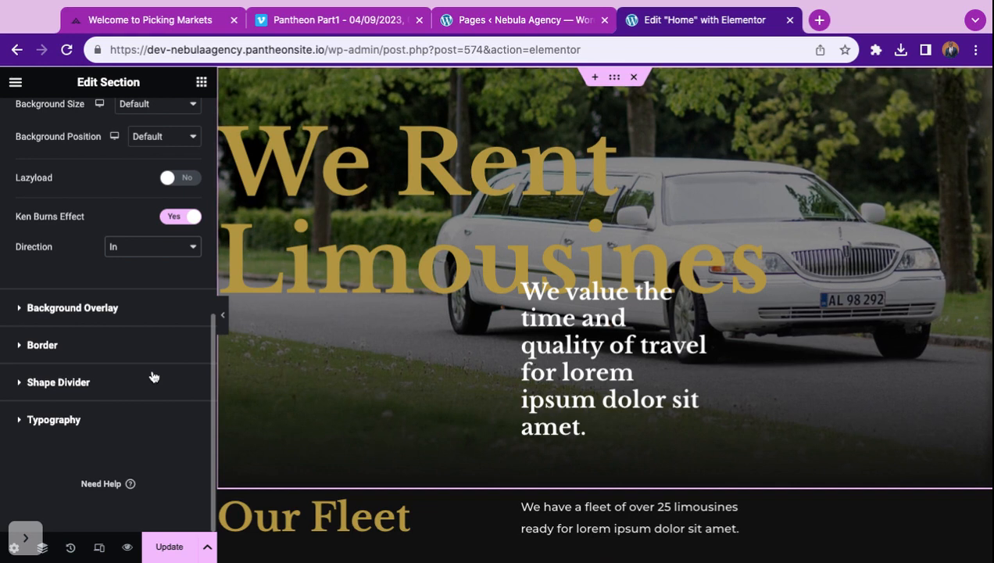
click(182, 552)
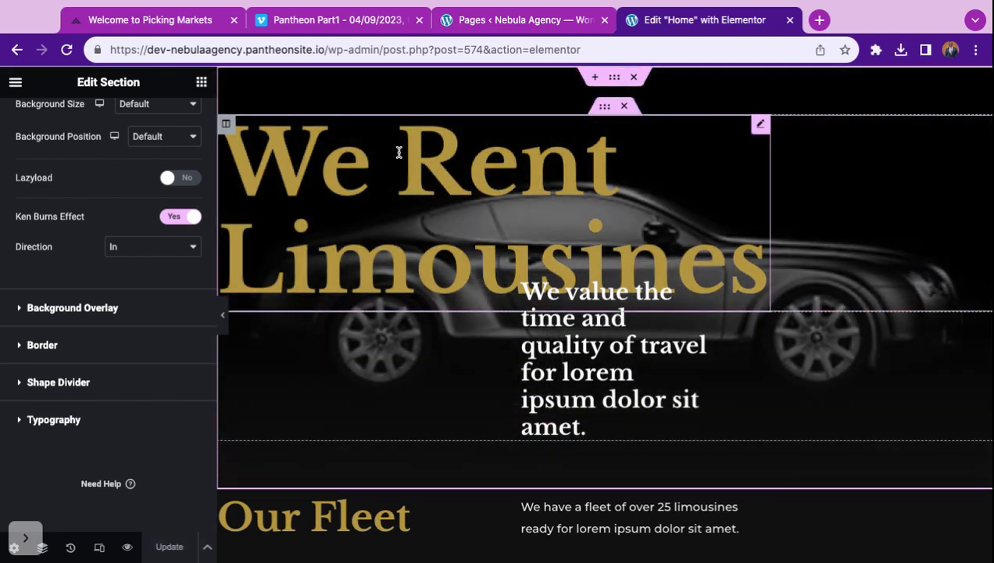
Replace the "We Rent Limousines" heading text in the first section with "We Rent Luxurious cars"
click(398, 152)
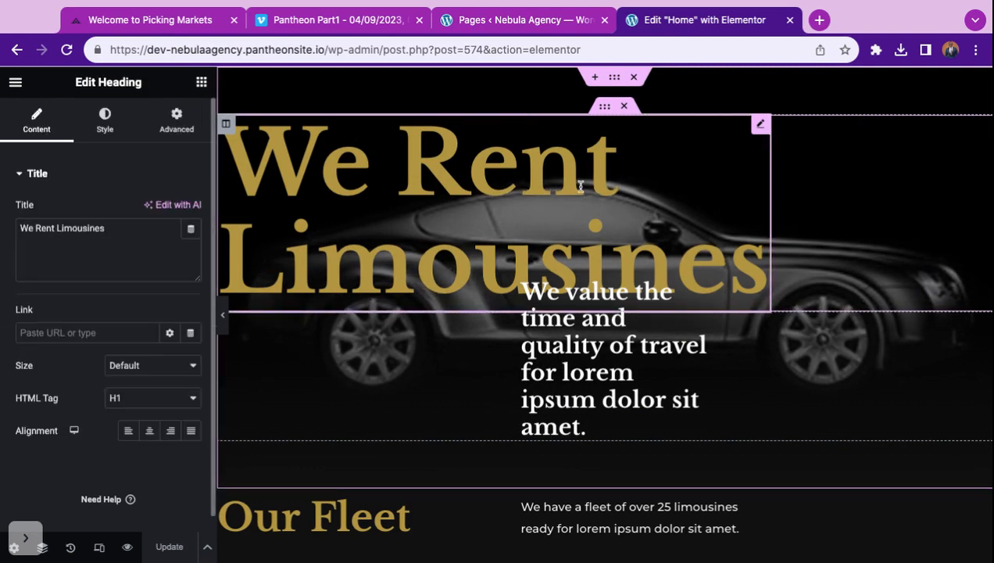
click(691, 328)
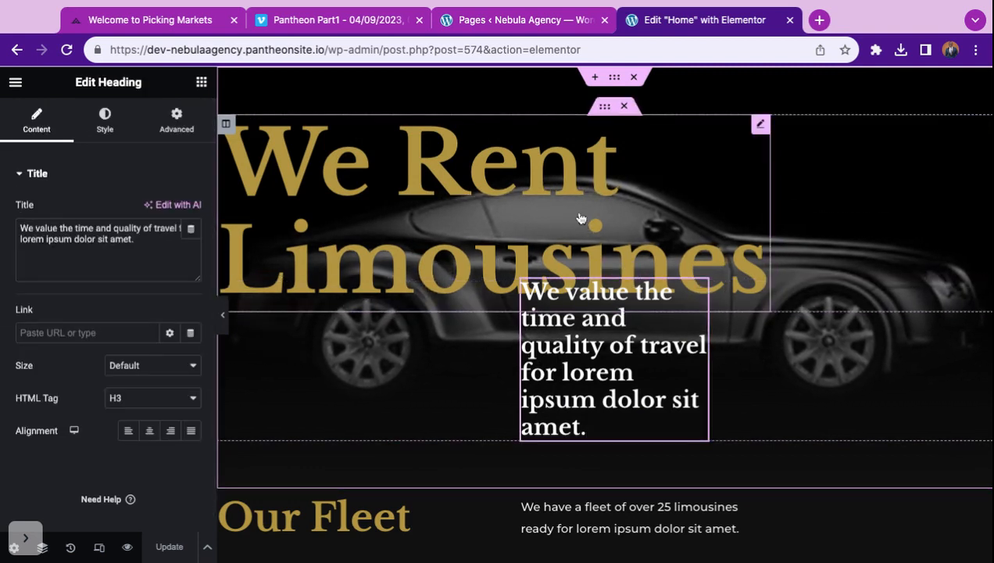
click(580, 218)
triple_click(581, 218)
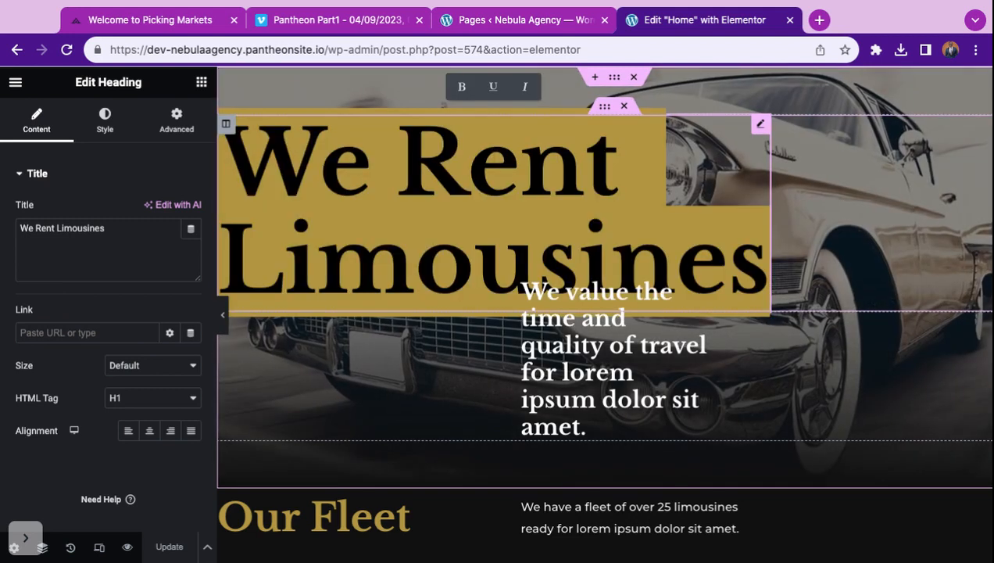
text(We)
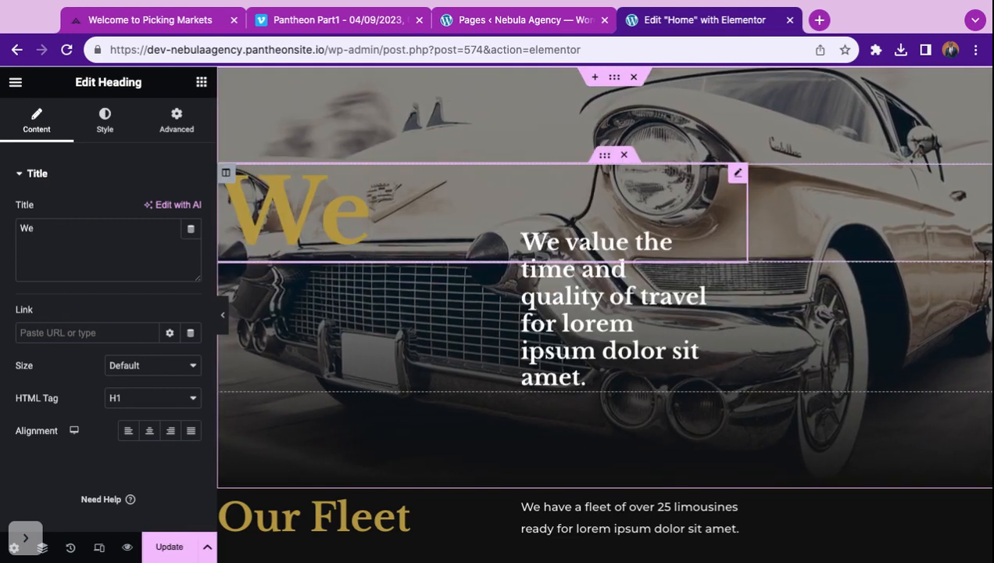
text( Re)
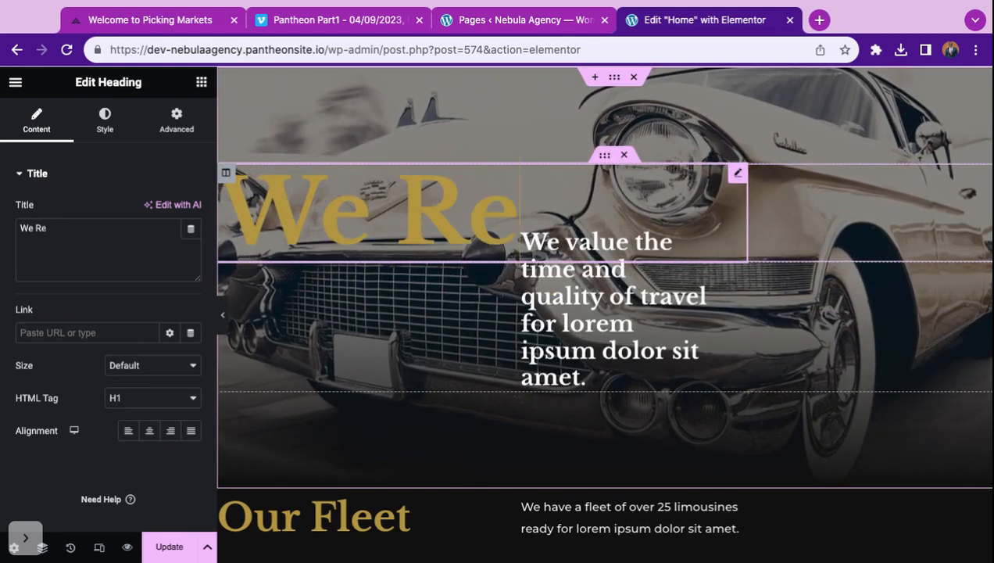
text(nt Lux)
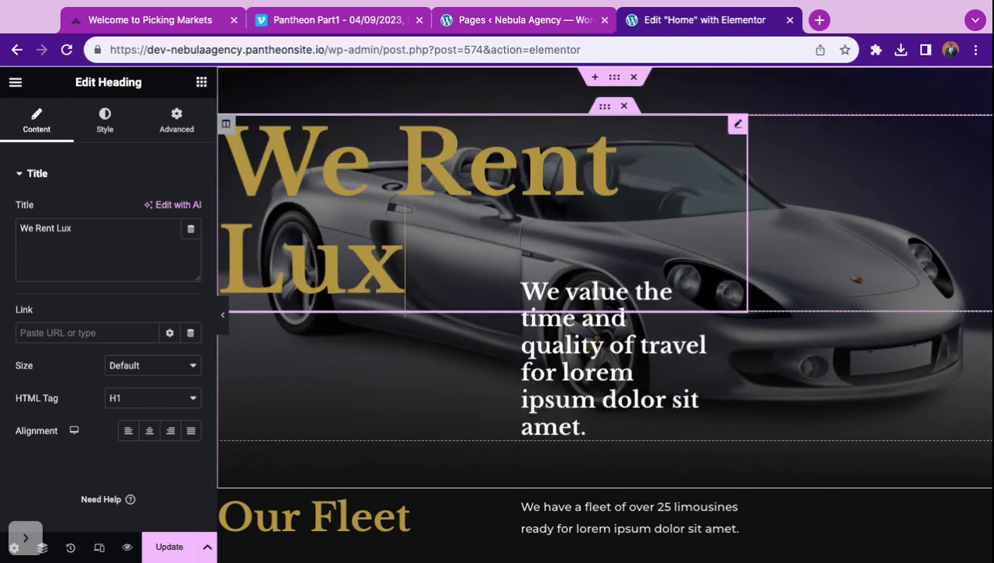
text(urious)
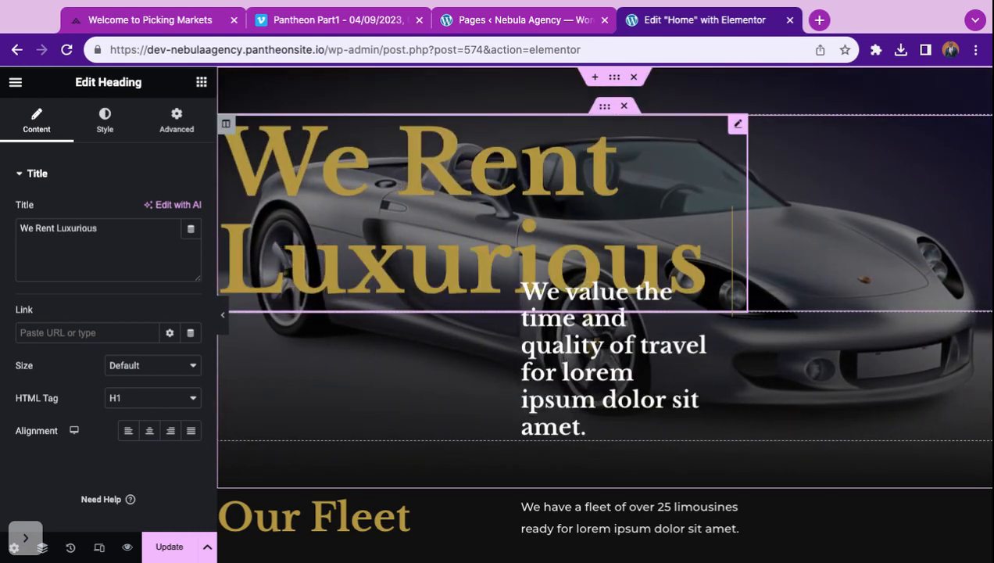
text( cars)
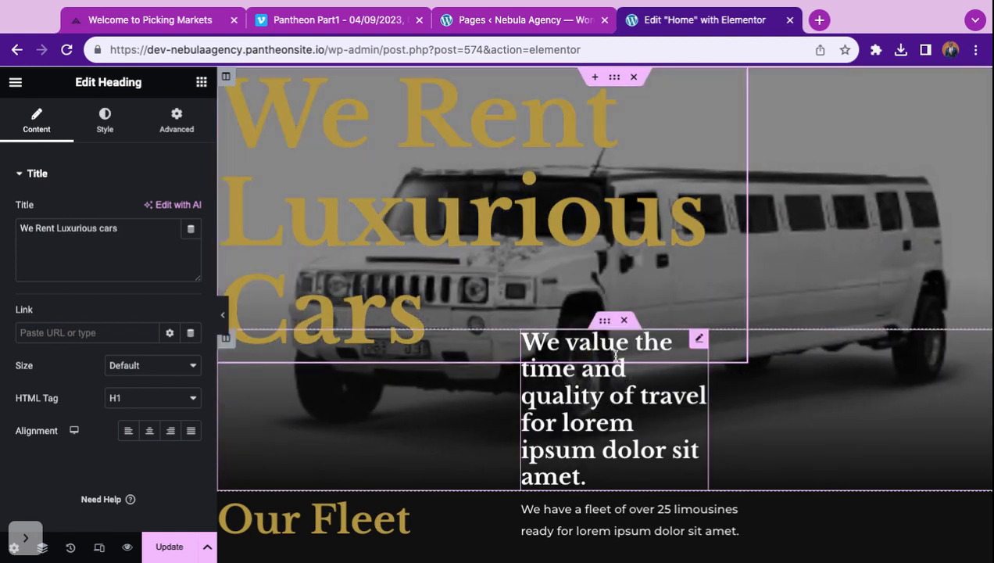
Delete the white "We value the time and quality of travel" subheading below the main heading
click(615, 355)
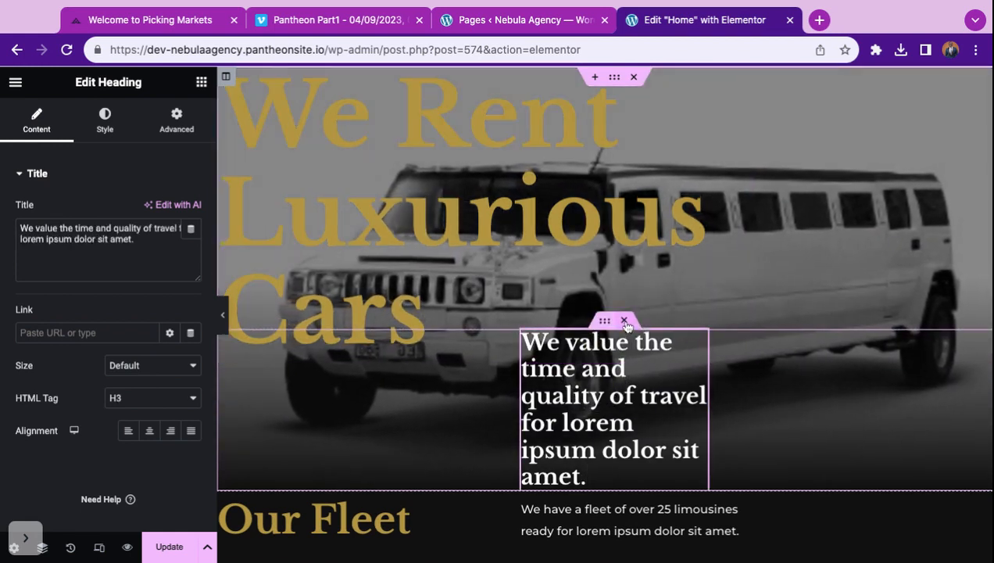
click(625, 321)
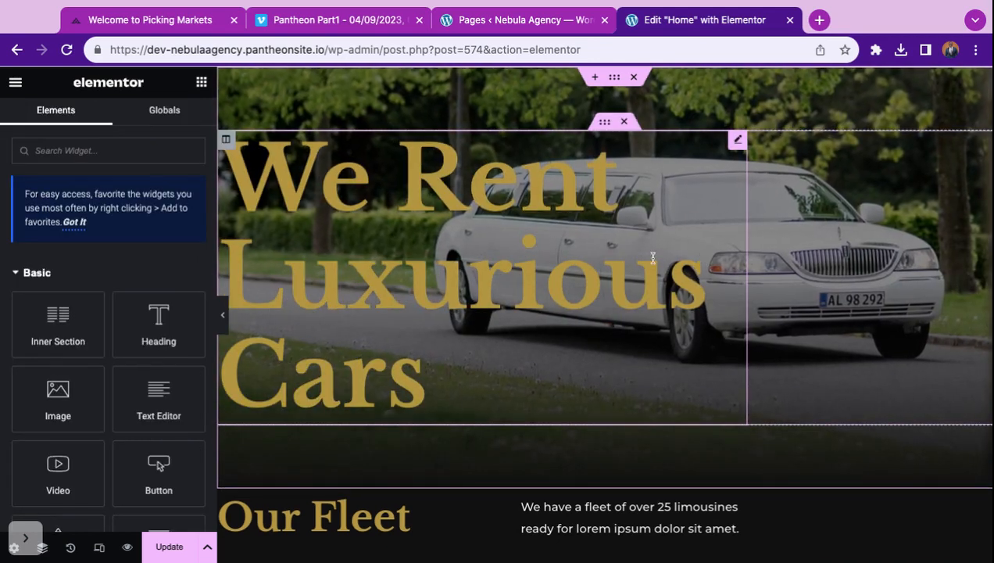
Look through the style and advanced settings of the "We Rent Luxurious cars" heading
click(482, 237)
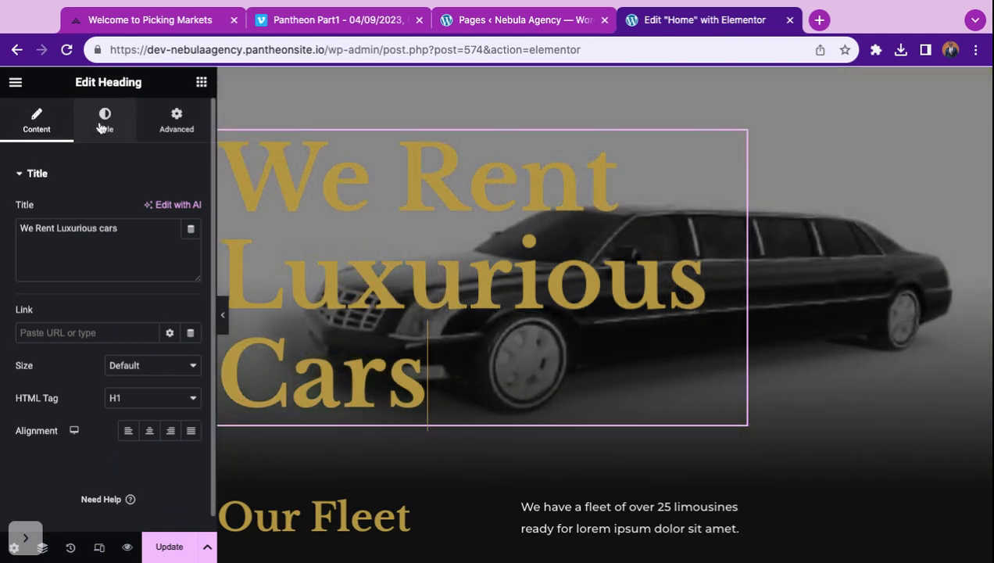
click(102, 125)
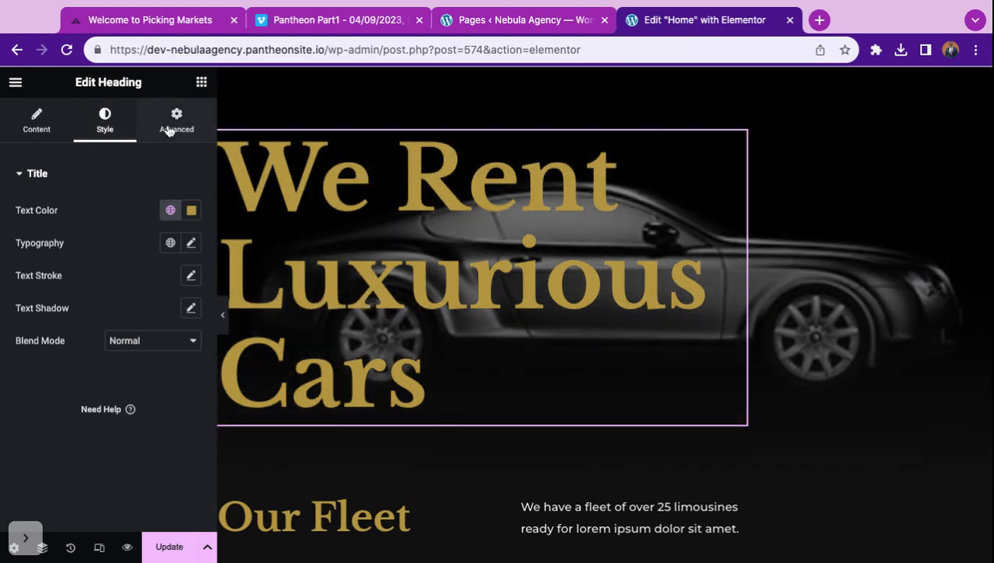
click(169, 131)
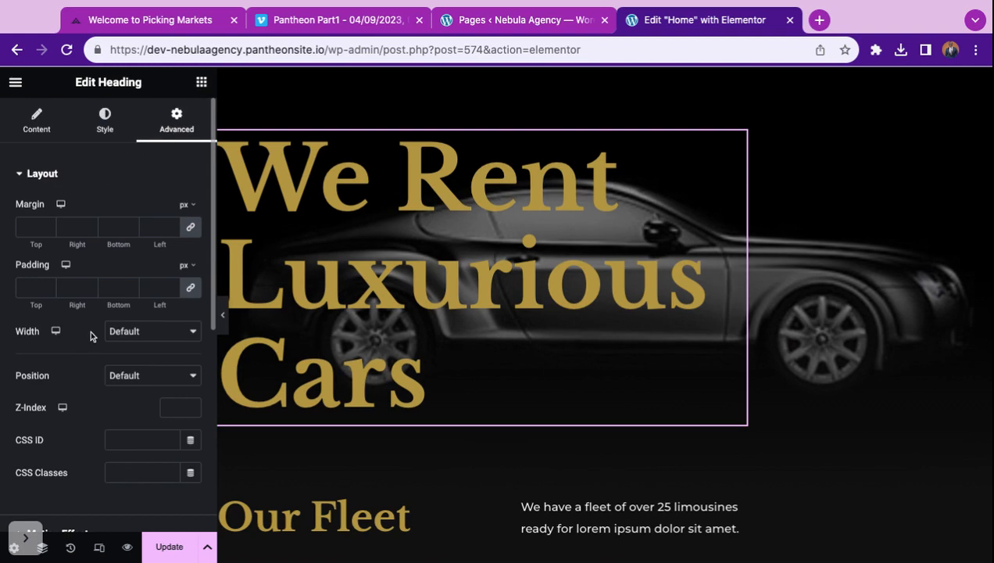
scroll(89, 336, down, 8)
scroll(90, 332, down, 1)
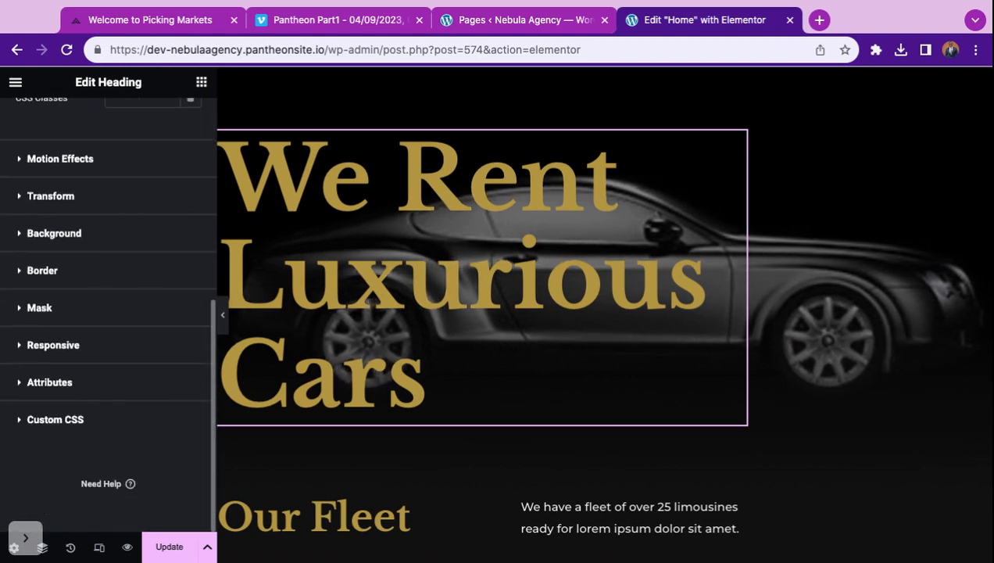
scroll(47, 195, up, 9)
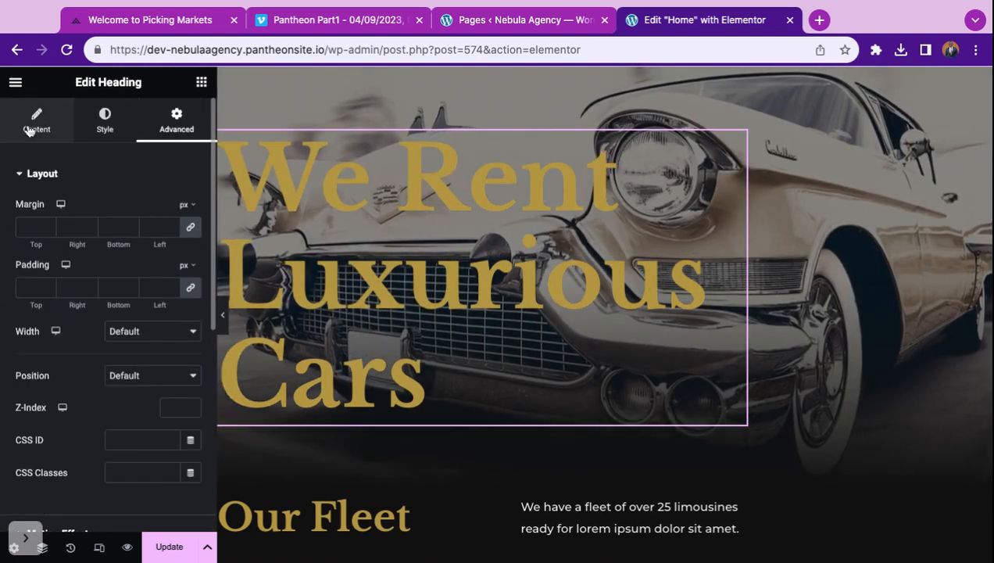
click(28, 125)
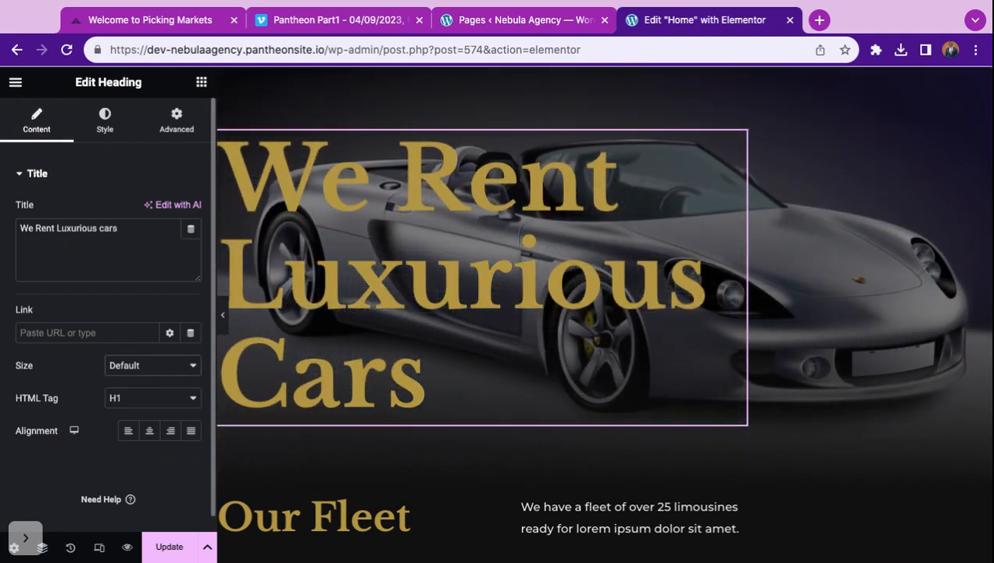
Try the Small and Medium sizes on the main heading and set it back to Default
click(147, 370)
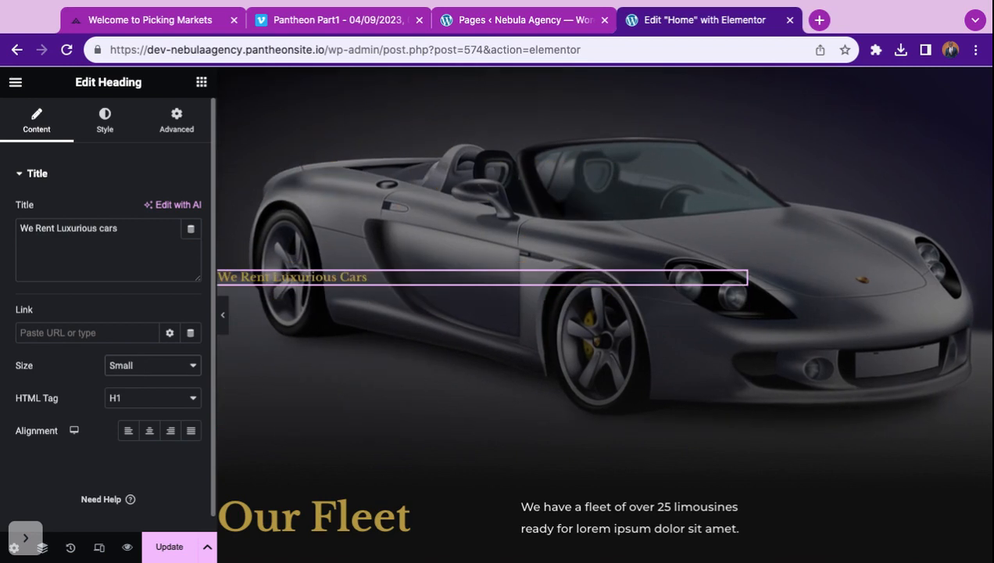
click(147, 369)
click(147, 382)
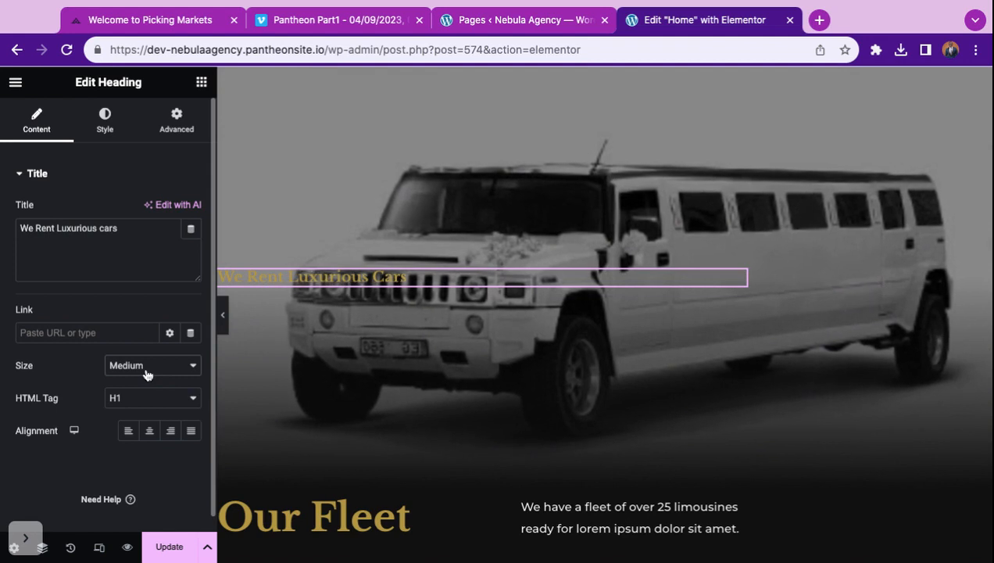
click(147, 373)
click(142, 345)
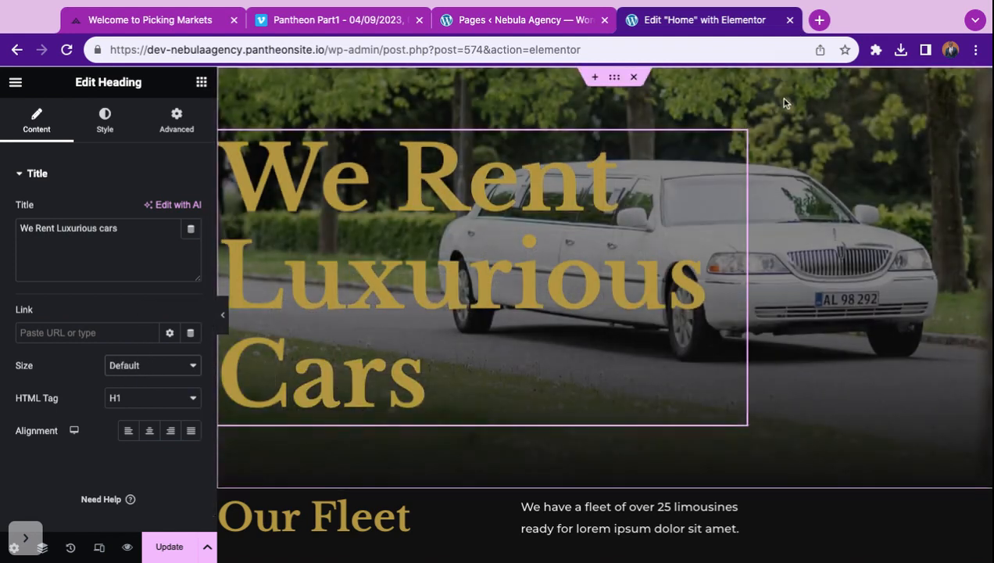
Open the text beside the Our Fleet heading for editing and remove "sit amet." from its end
scroll(720, 428, down, 4)
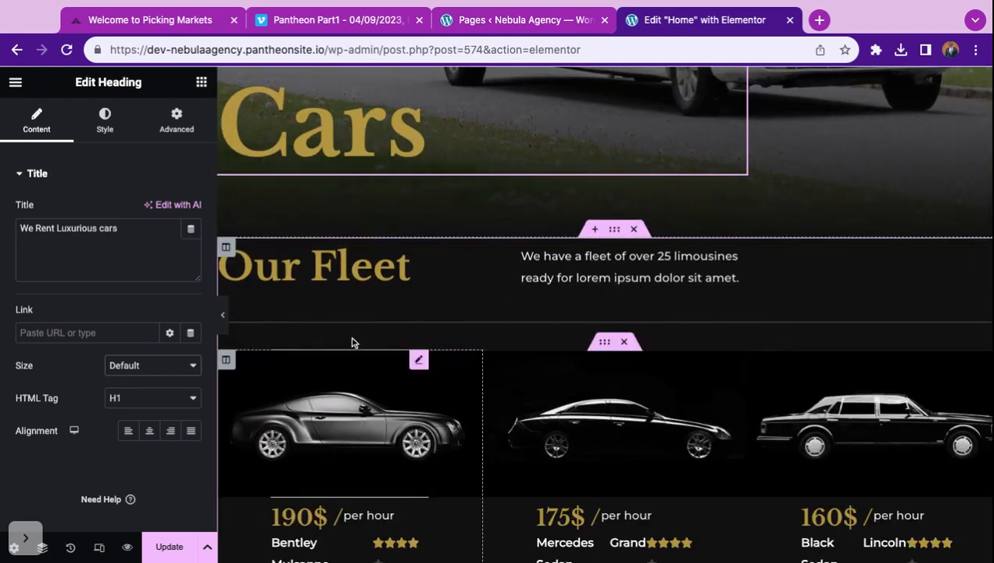
click(694, 257)
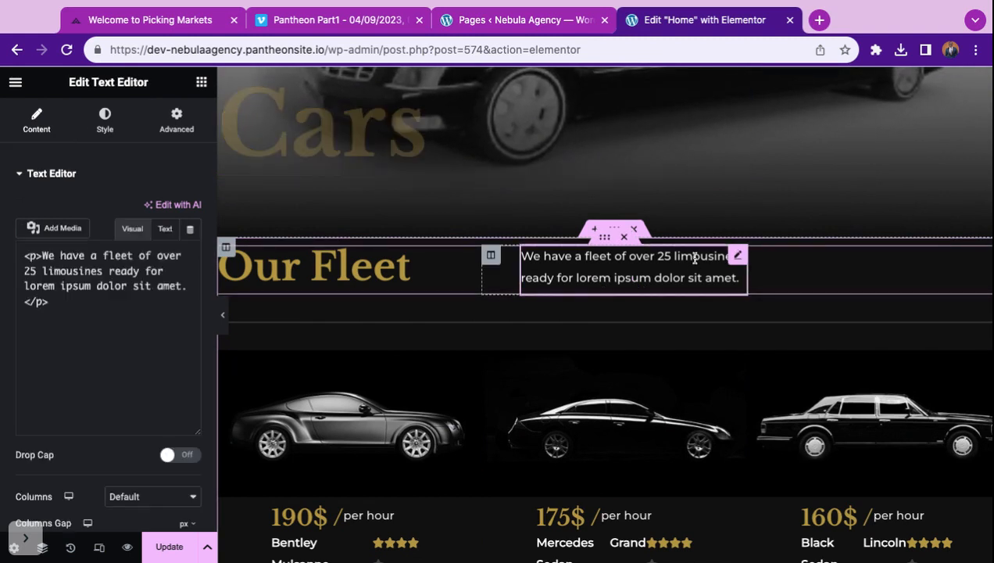
double_click(693, 258)
click(692, 256)
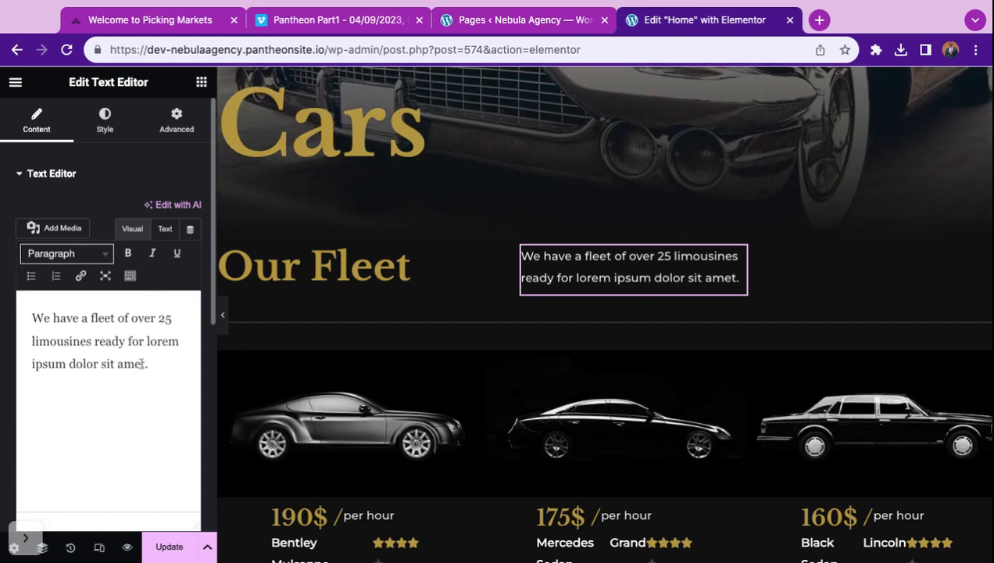
click(150, 363)
key(BackSpace)
key(BackSpace)
key(BackSpace)
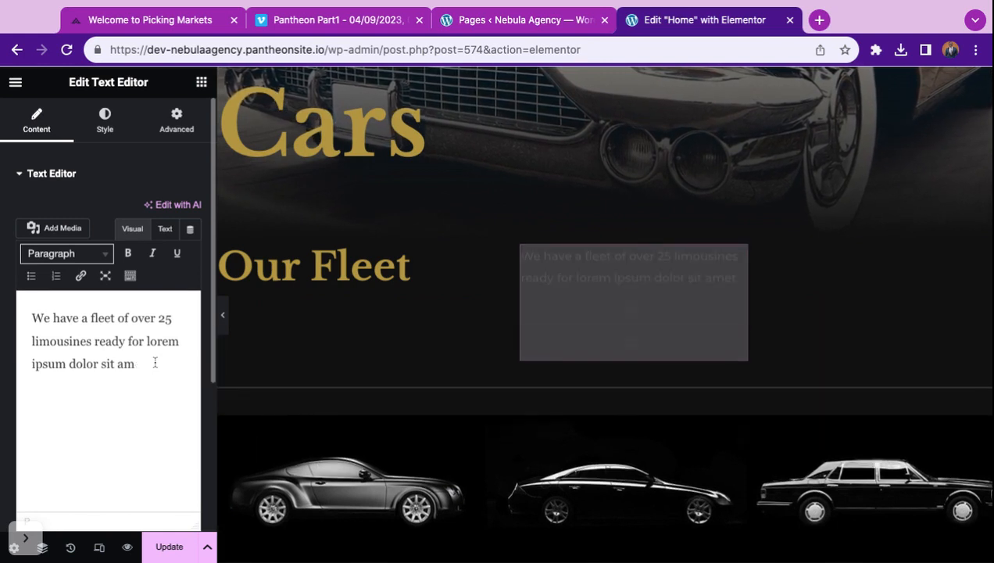
key(BackSpace)
key(BackSpace)
key(BackSpace)
key(BackSpace)
key(BackSpace)
key(BackSpace)
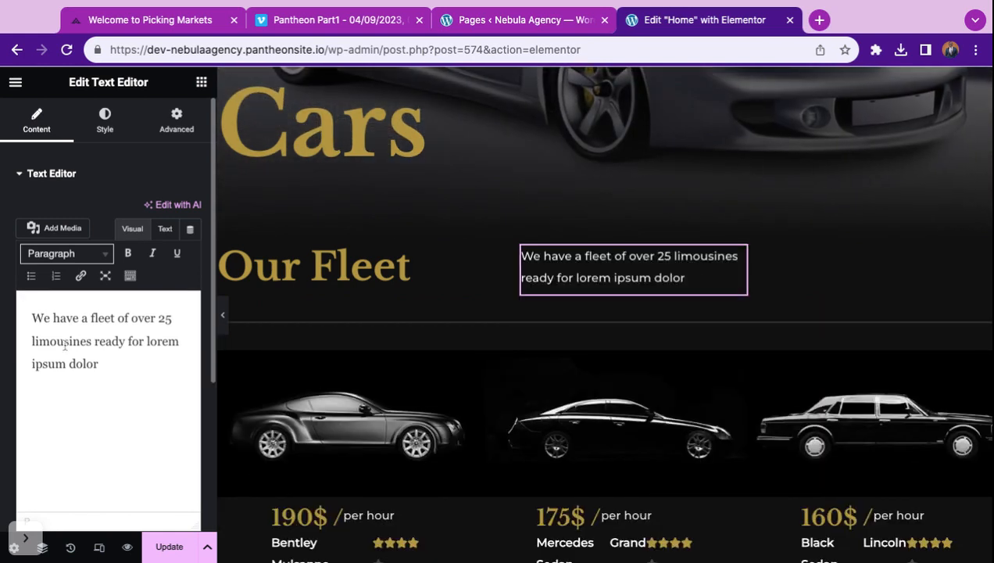
Reword the Our Fleet text to "We have a fleet of over 250 cars ready for"
double_click(65, 345)
text(cars)
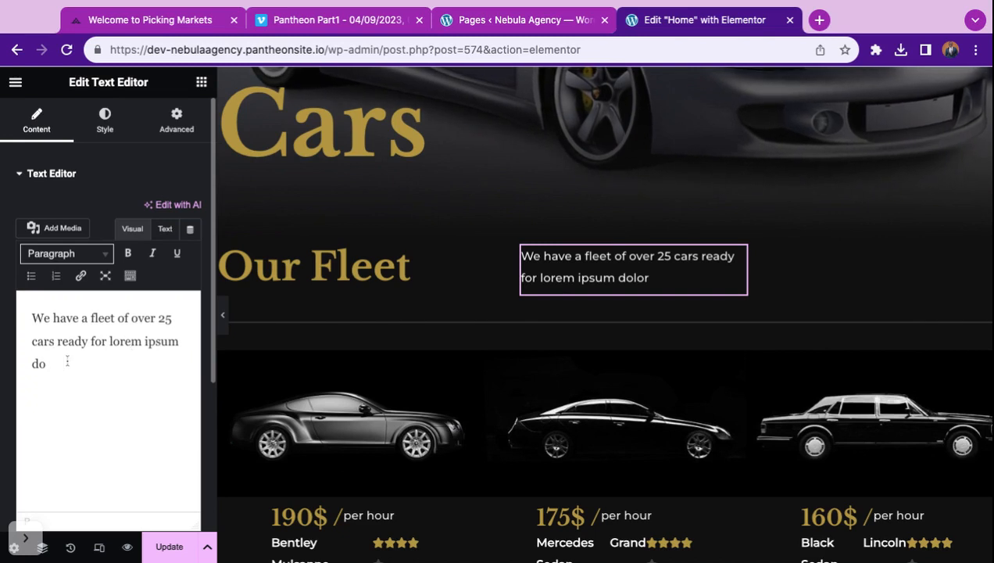
key(BackSpace)
key(BackSpace)
key(BackSpace)
key(BackSpace)
key(BackSpace)
key(BackSpace)
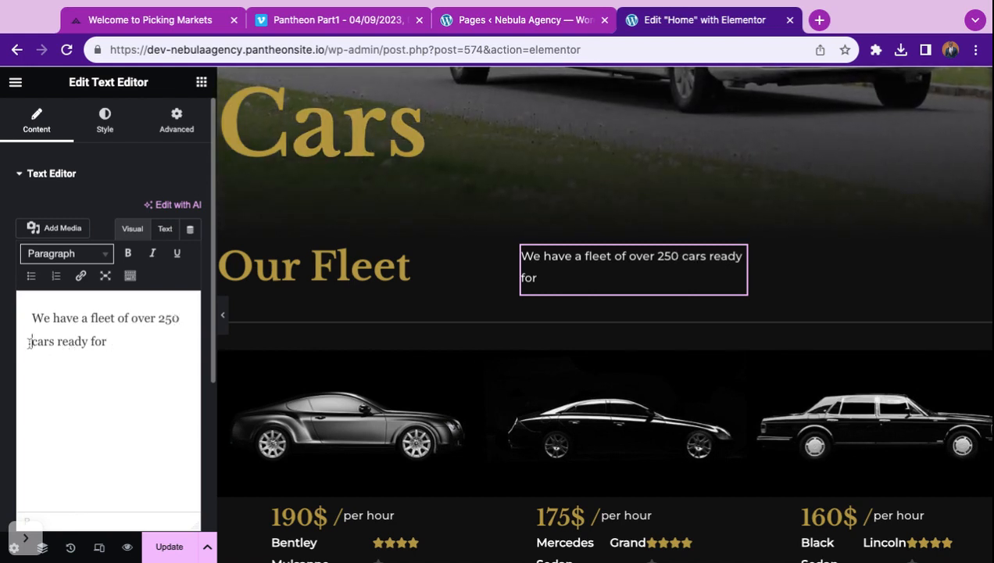
Insert "luxury" before "cars" in the Our Fleet text and finish the sentence with "rentals"
text(luxuryv)
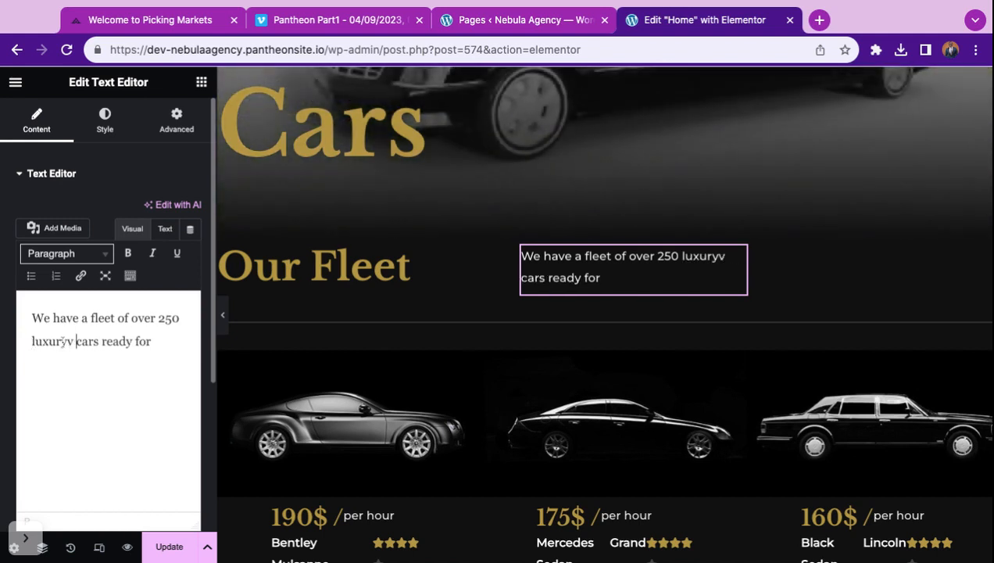
key(BackSpace)
text(remt)
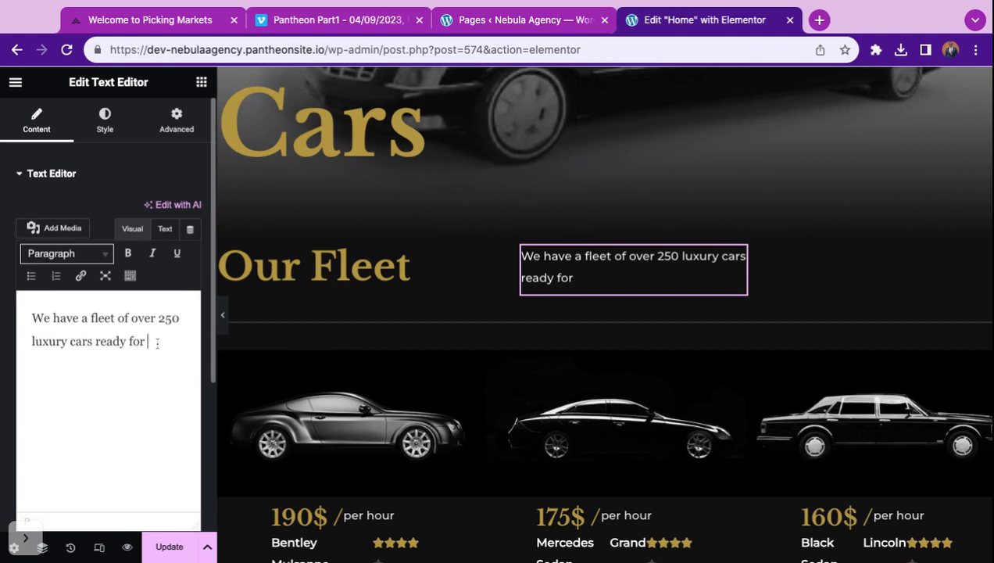
text(als)
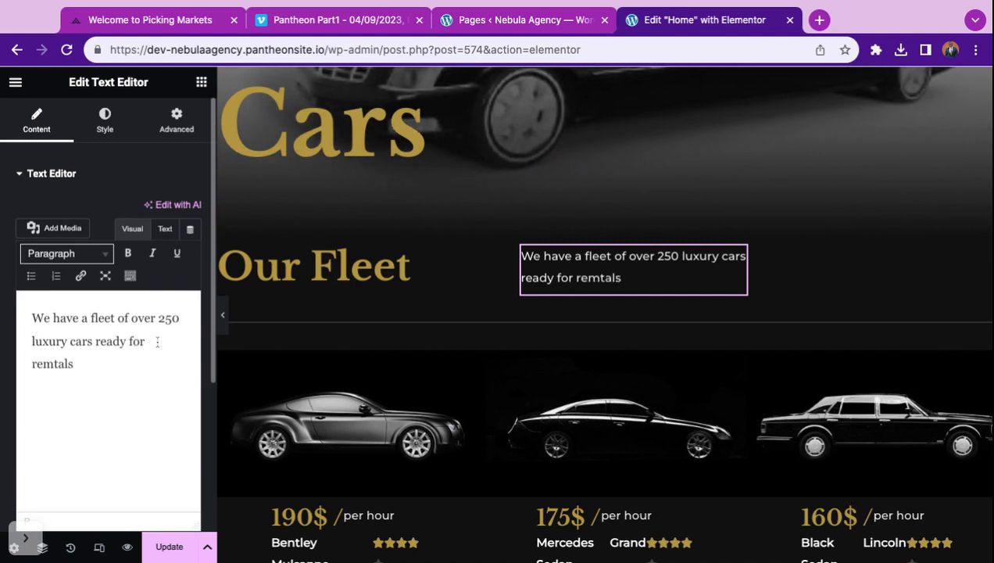
key(BackSpace)
key(BackSpace)
key(BackSpace)
key(BackSpace)
text(n)
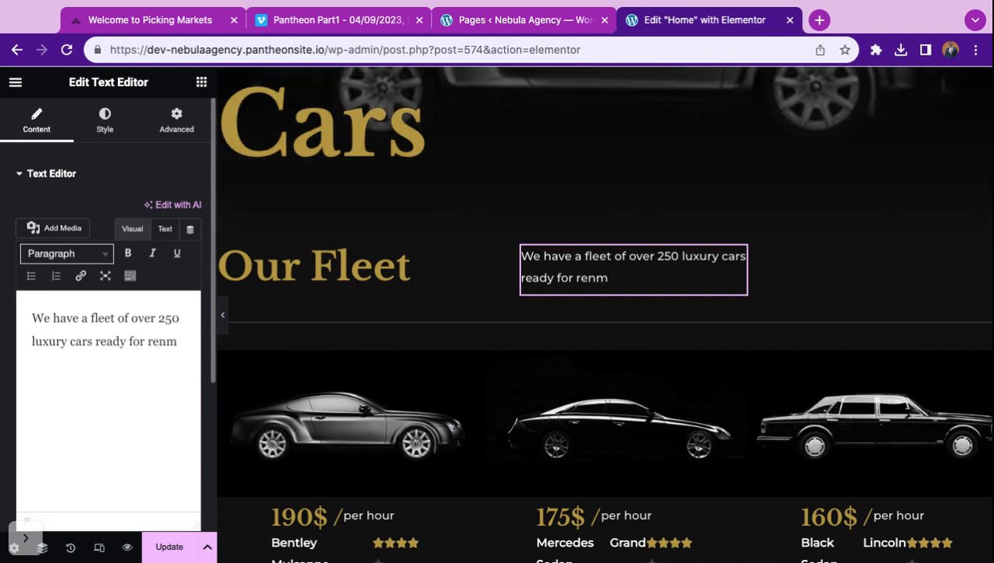
text(tals)
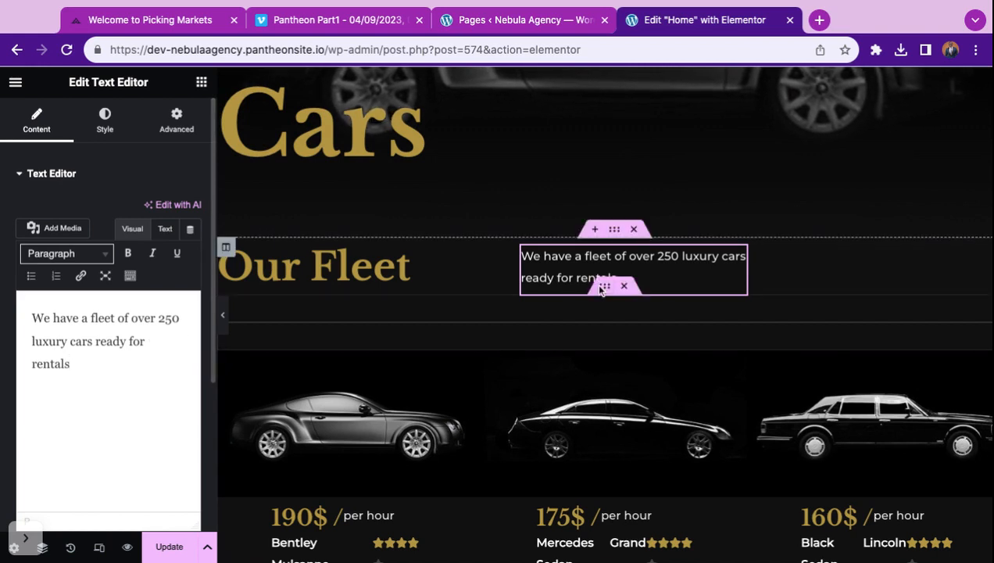
Set the price heading under the first car, the Bentley Mulsanne, to "400$ /"
scroll(722, 337, down, 3)
scroll(621, 365, down, 4)
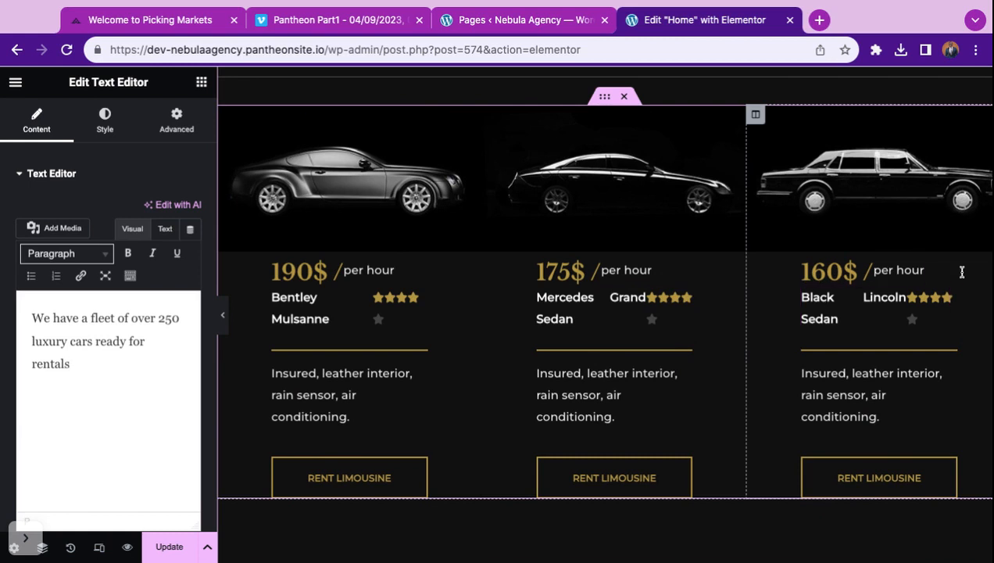
scroll(608, 291, down, 2)
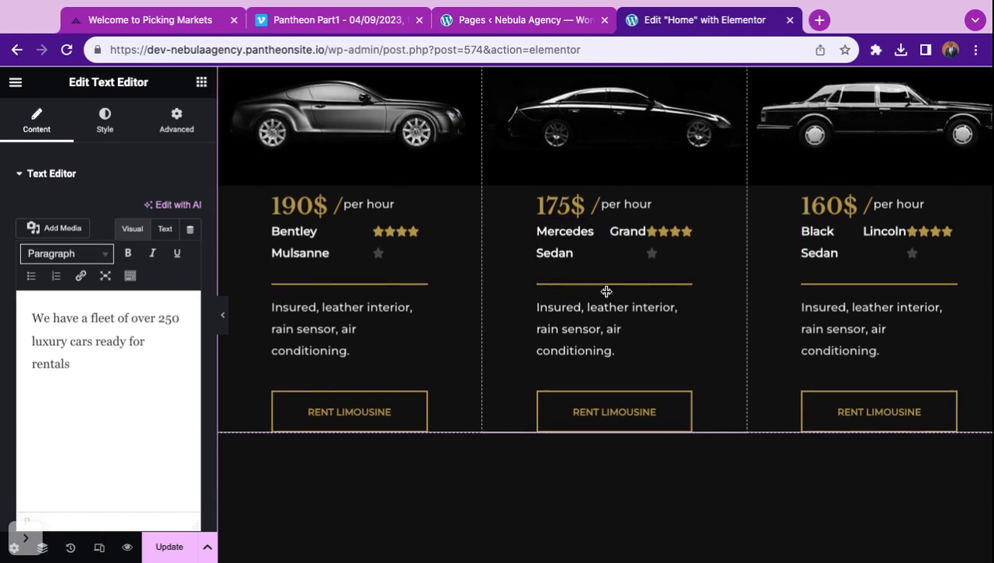
click(296, 197)
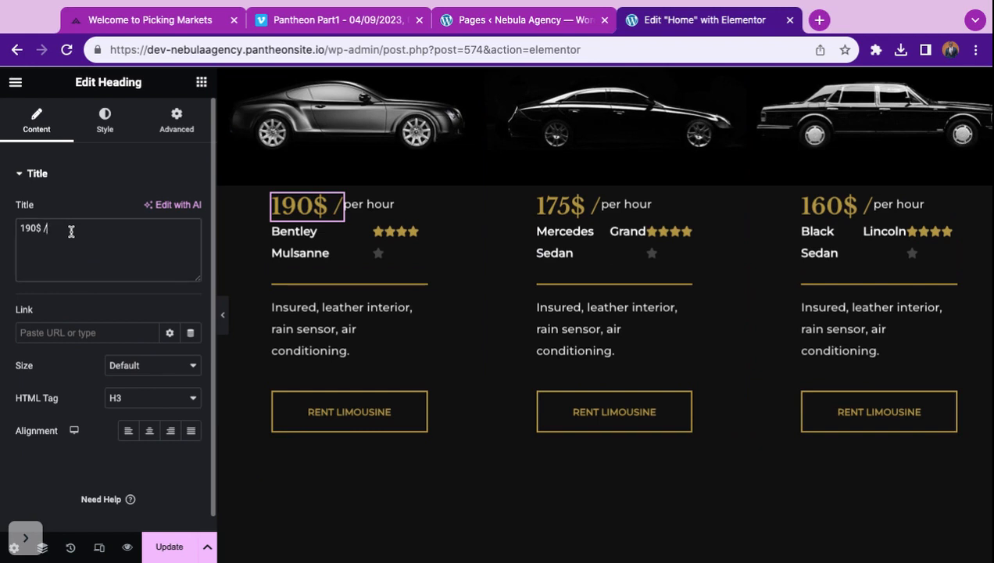
click(29, 228)
key(BackSpace)
key(BackSpace)
text(4)
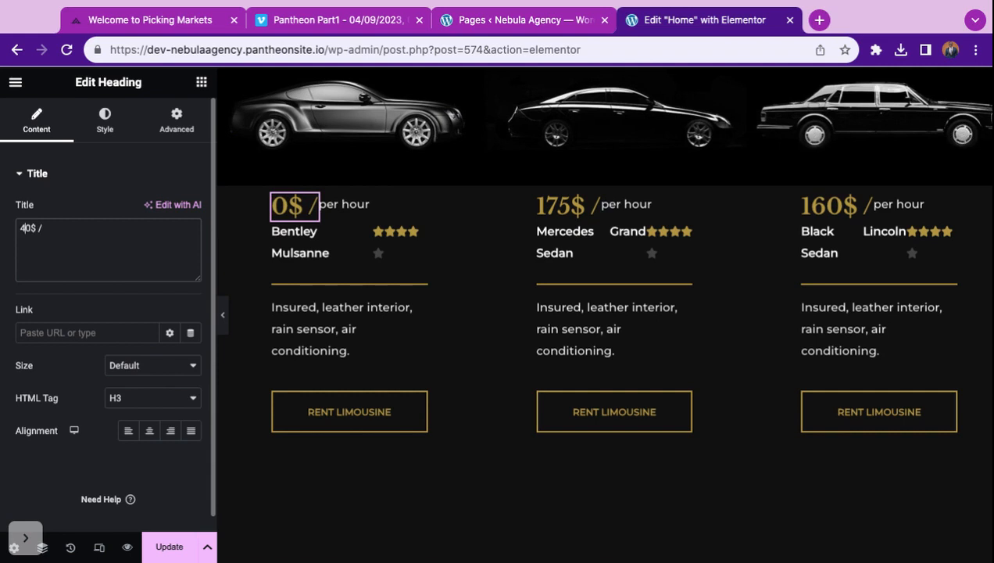
text(0)
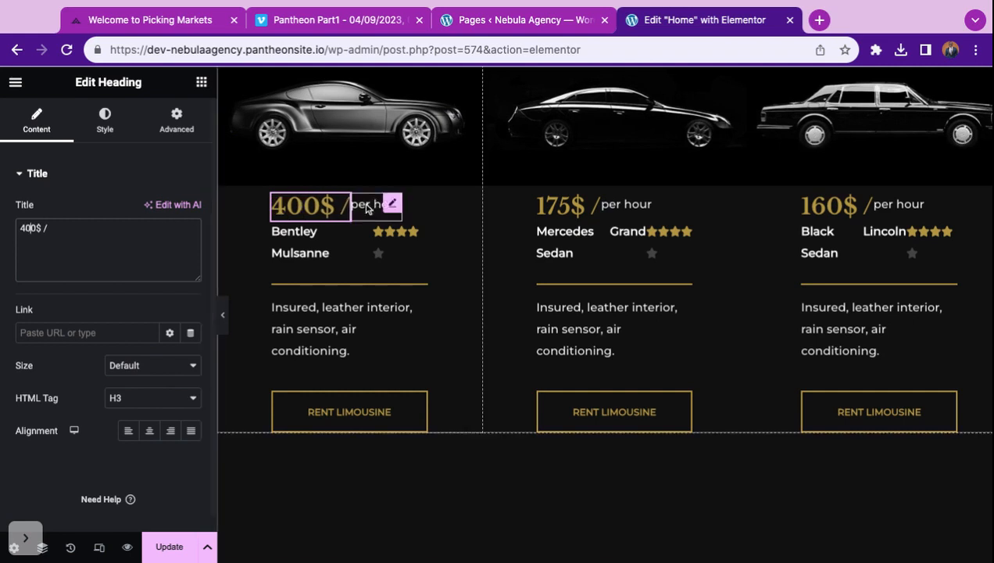
Look over the three fleet cards and open the Bentley card's description text
scroll(579, 258, up, 1)
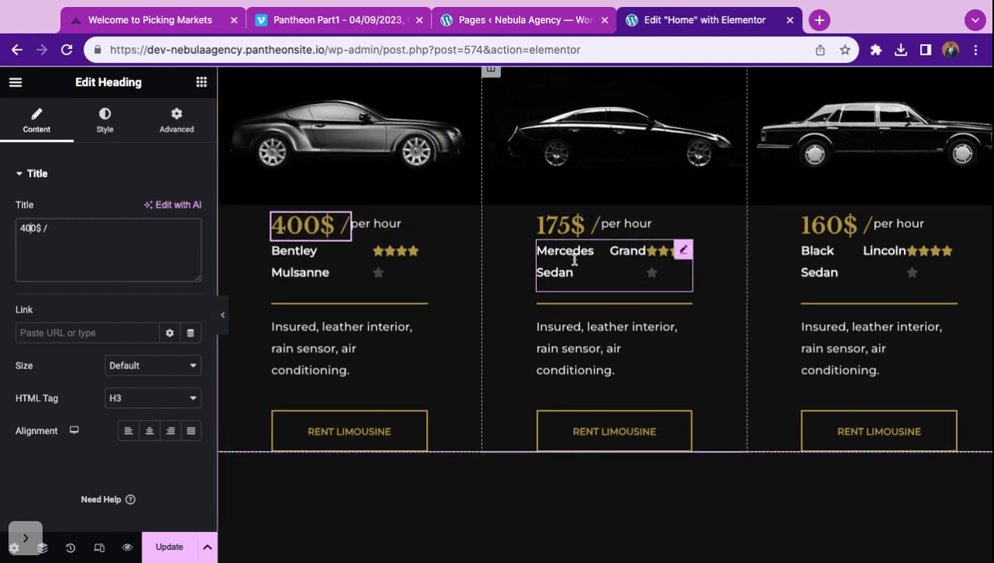
scroll(380, 254, up, 3)
scroll(380, 254, down, 3)
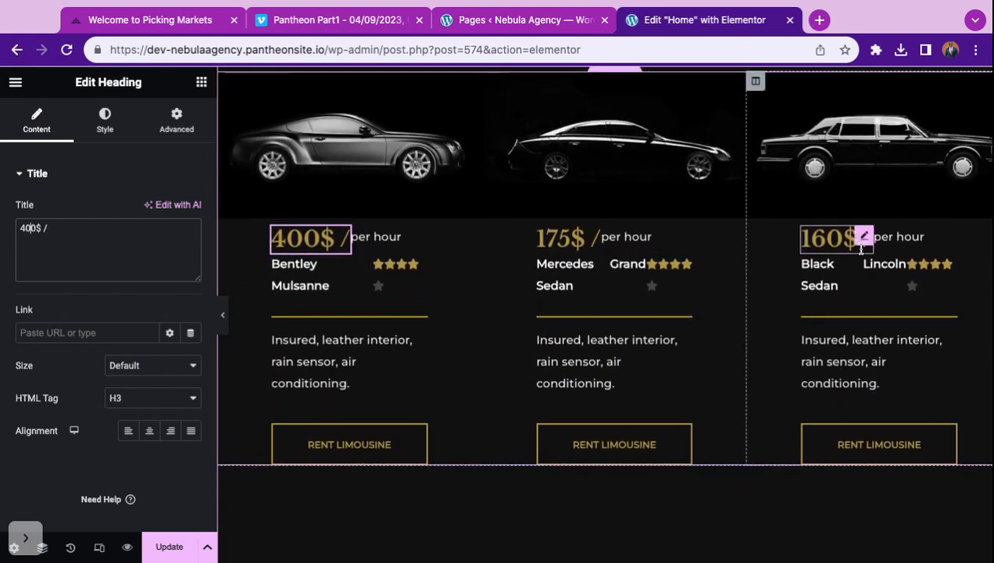
scroll(611, 326, down, 3)
scroll(611, 327, down, 3)
scroll(611, 329, up, 3)
scroll(359, 316, up, 5)
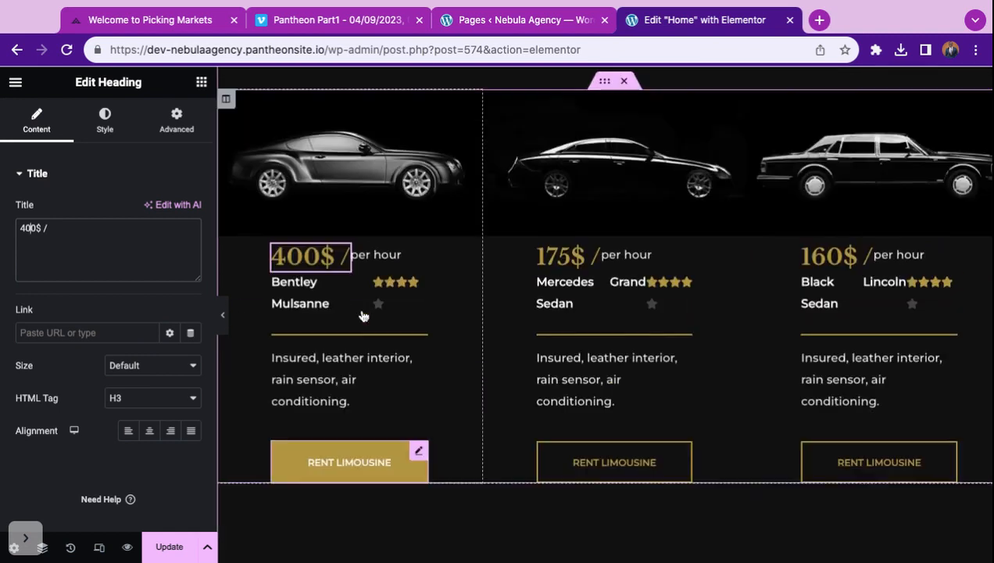
scroll(362, 317, down, 7)
scroll(363, 316, up, 2)
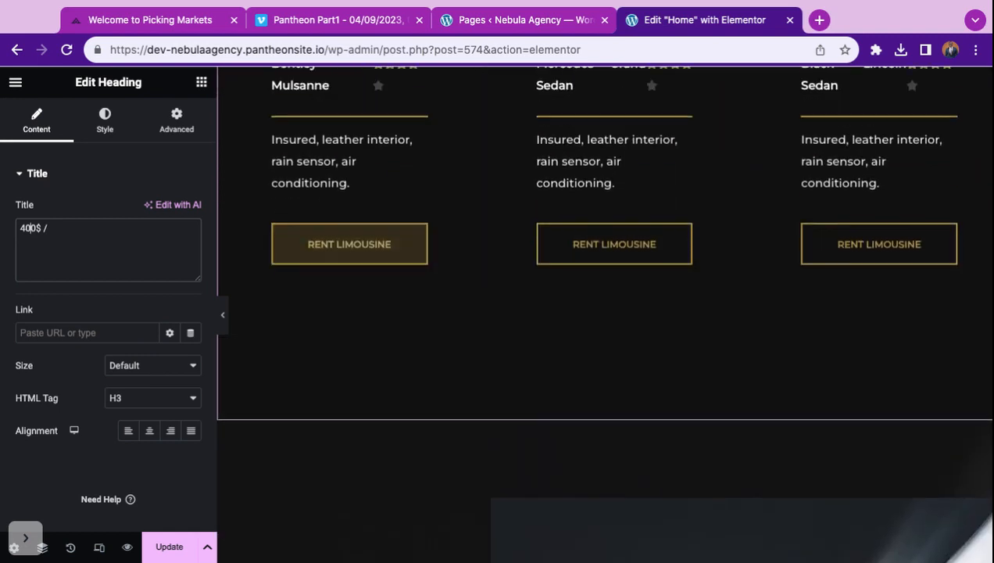
click(304, 182)
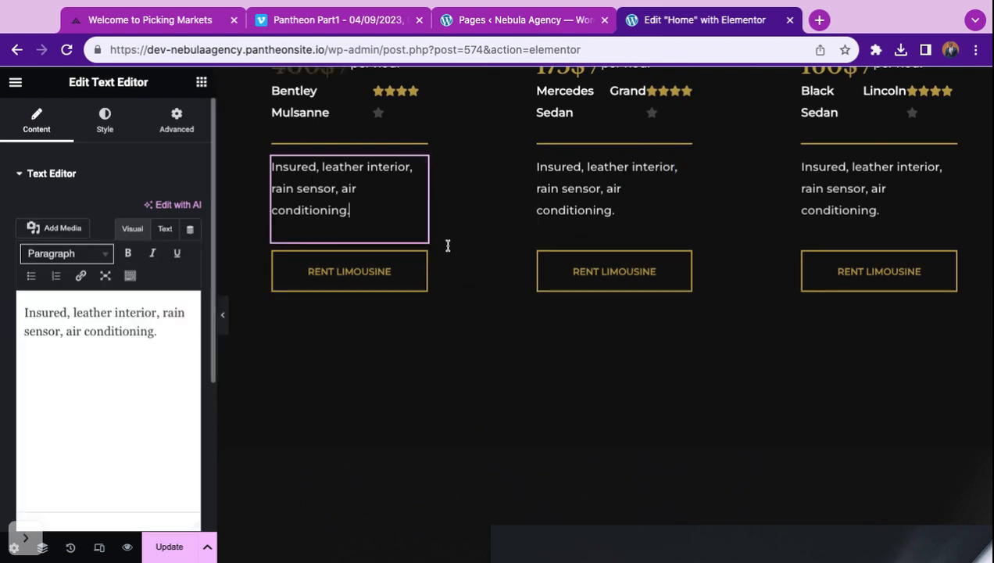
Examine the About us section with its heading, paragraph and image, opening the "About us" heading's settings
scroll(493, 239, down, 5)
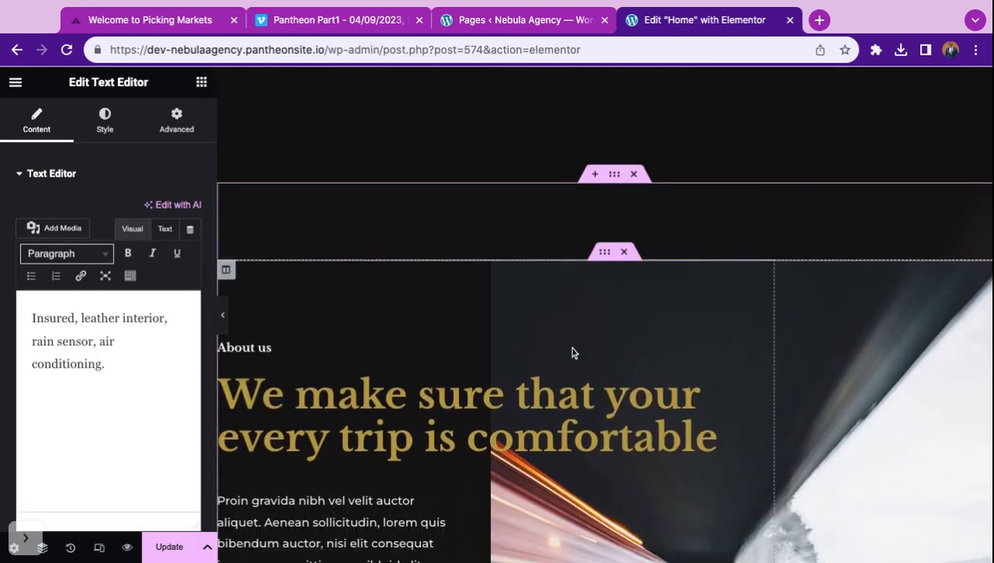
scroll(568, 346, up, 2)
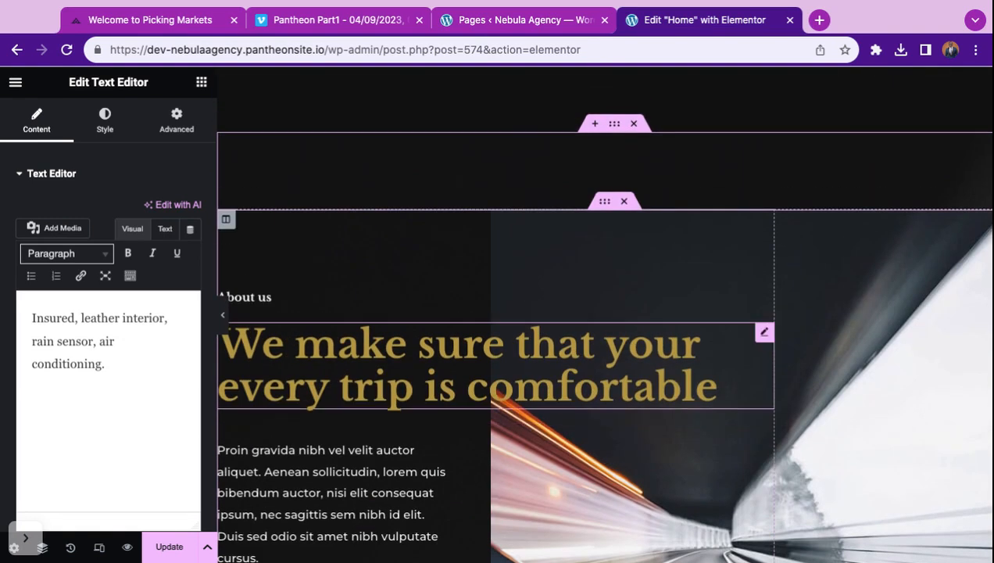
scroll(322, 312, down, 2)
scroll(322, 312, up, 2)
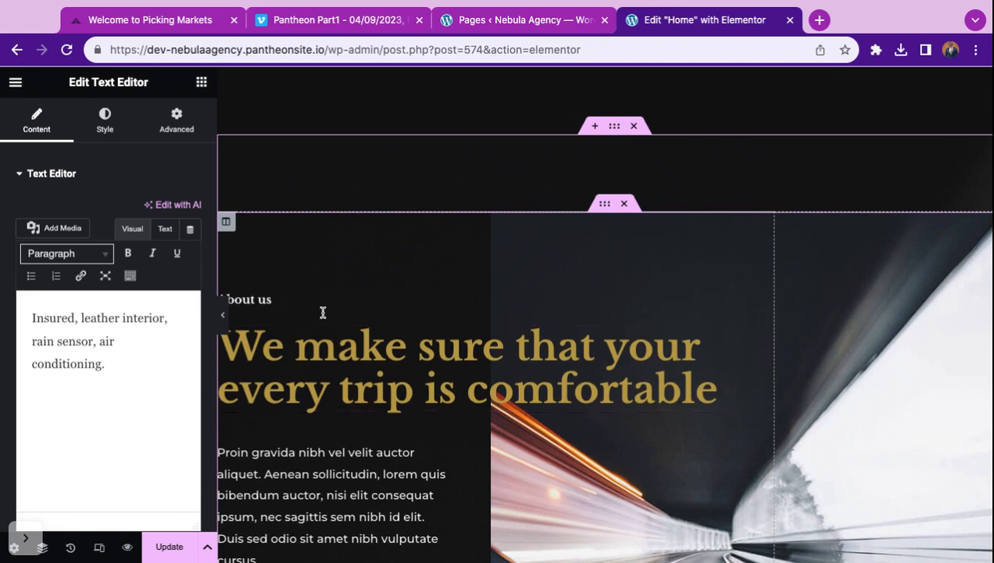
click(271, 303)
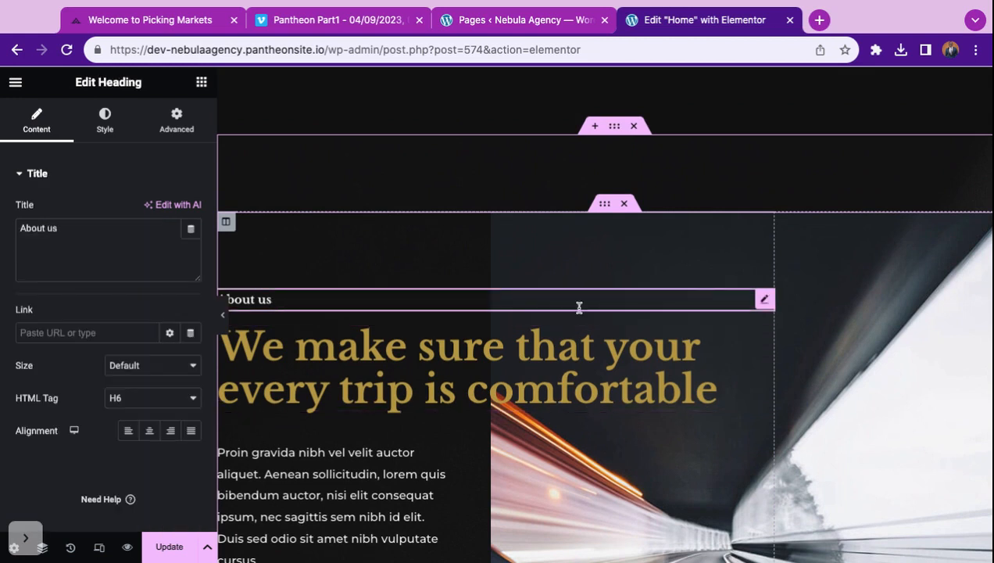
scroll(578, 307, down, 5)
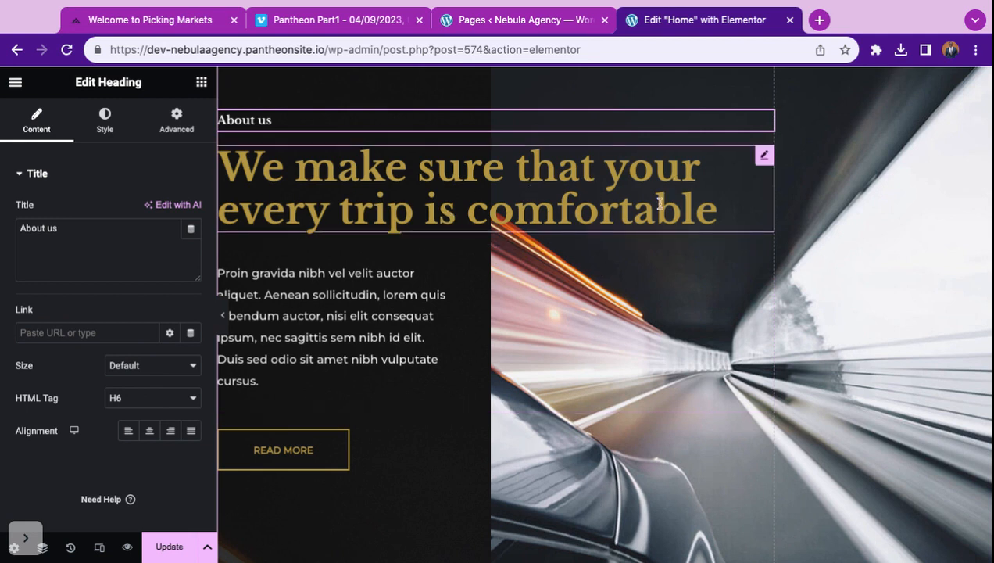
scroll(442, 284, down, 2)
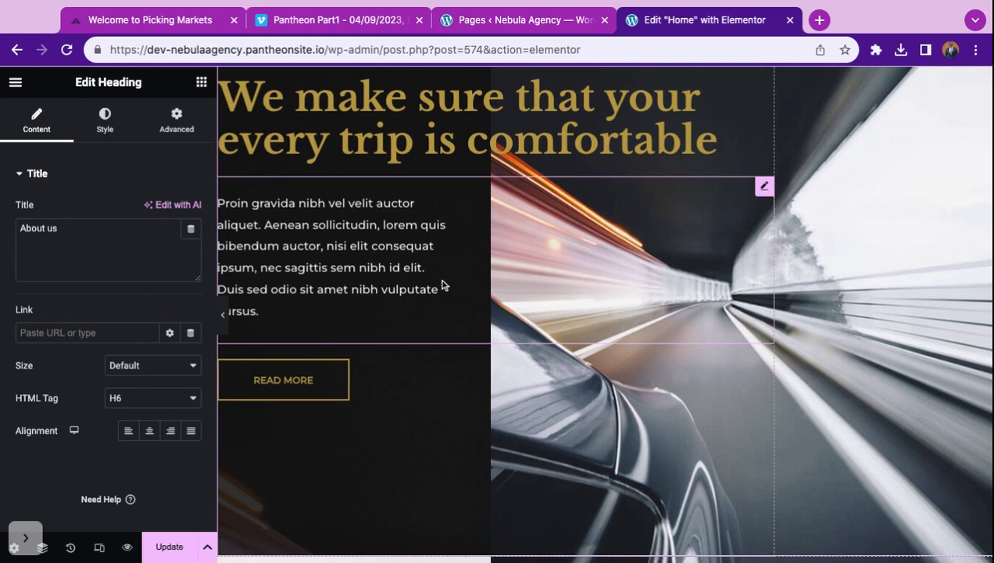
Open the About us section's placeholder paragraph and replace its text with "We have drivers"
click(372, 279)
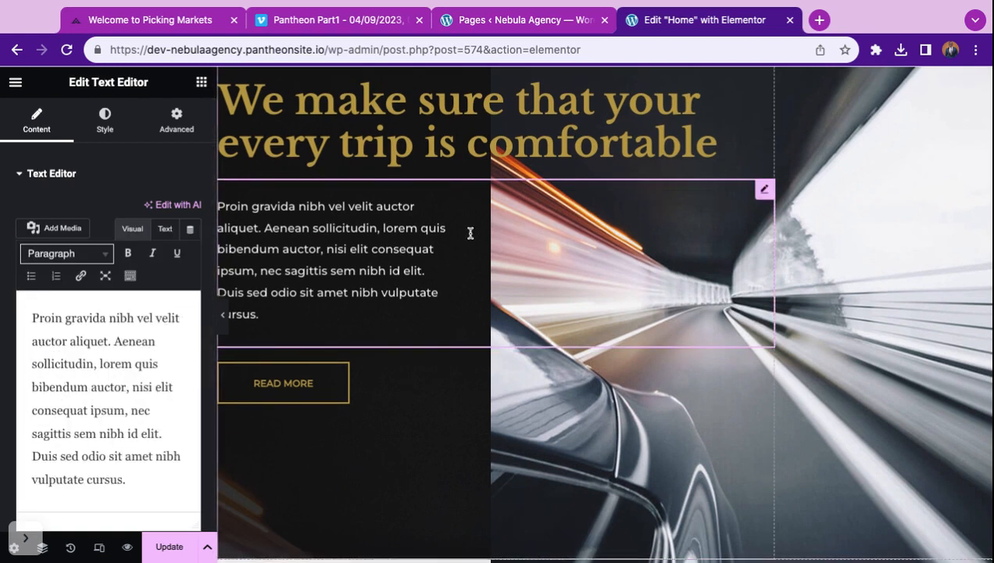
scroll(470, 233, up, 5)
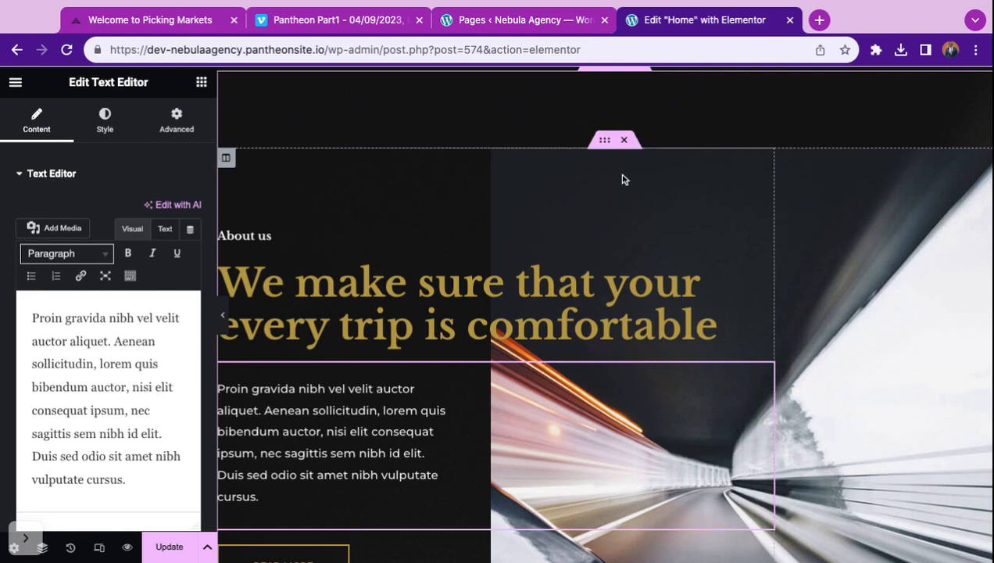
scroll(623, 179, up, 4)
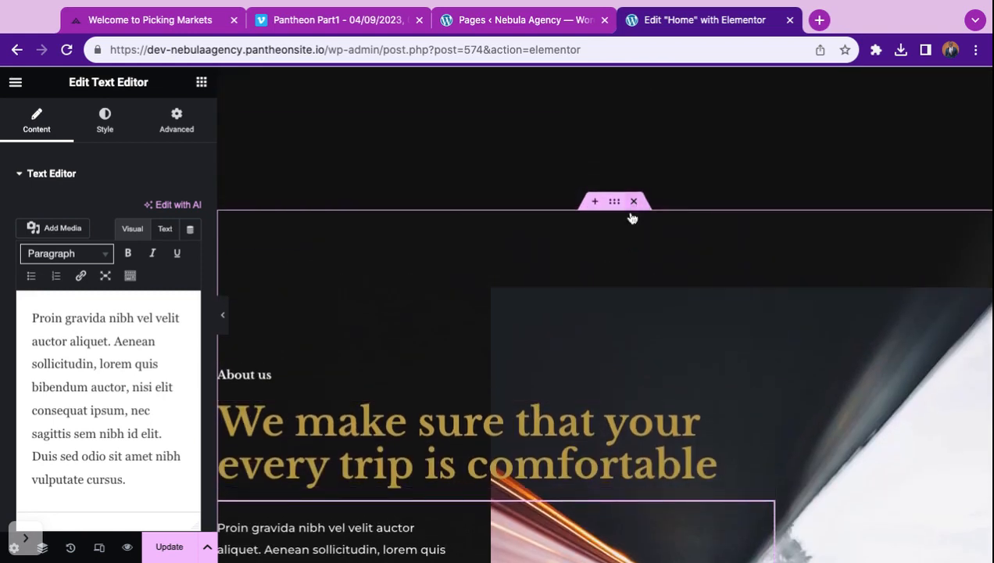
scroll(559, 368, down, 4)
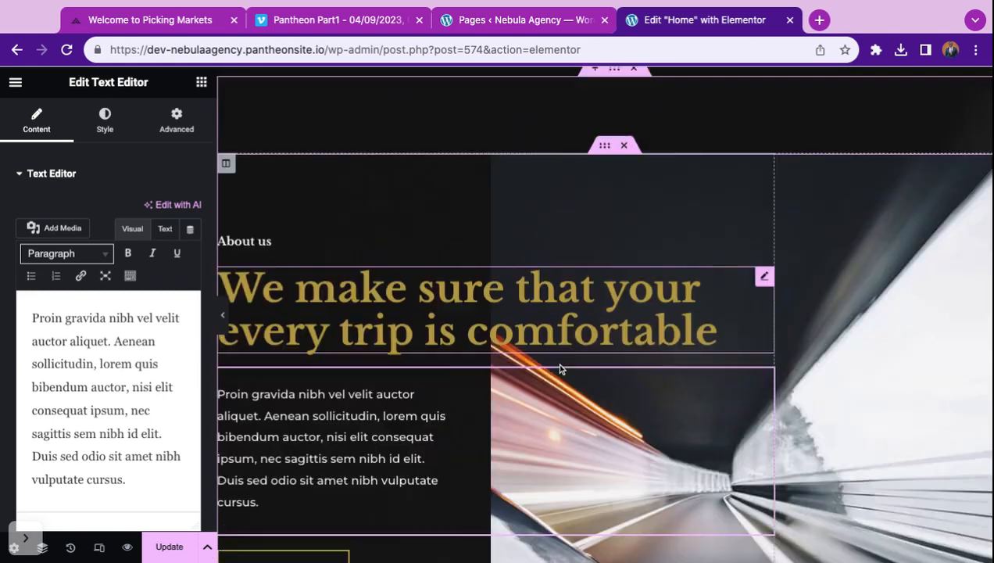
scroll(559, 368, down, 2)
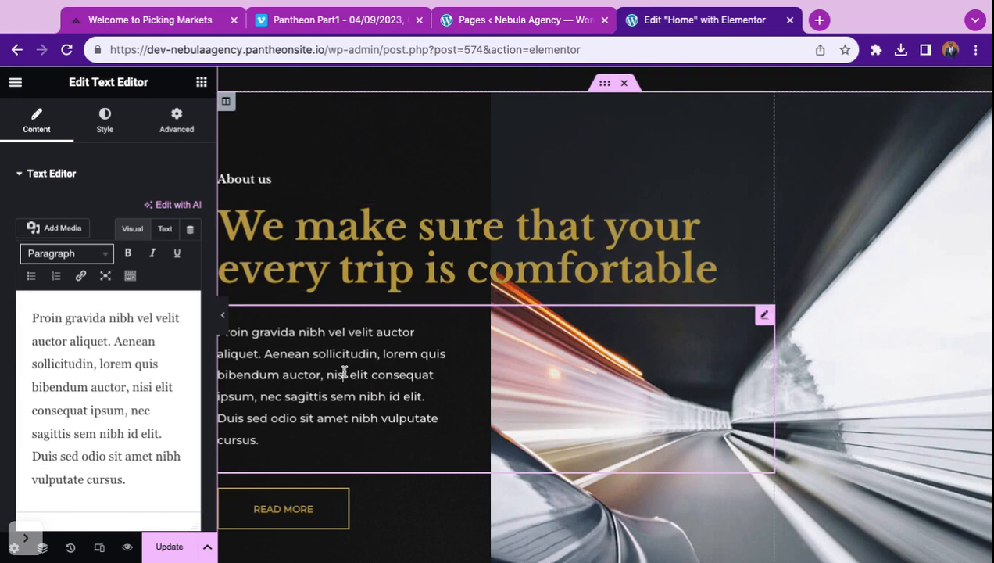
triple_click(45, 380)
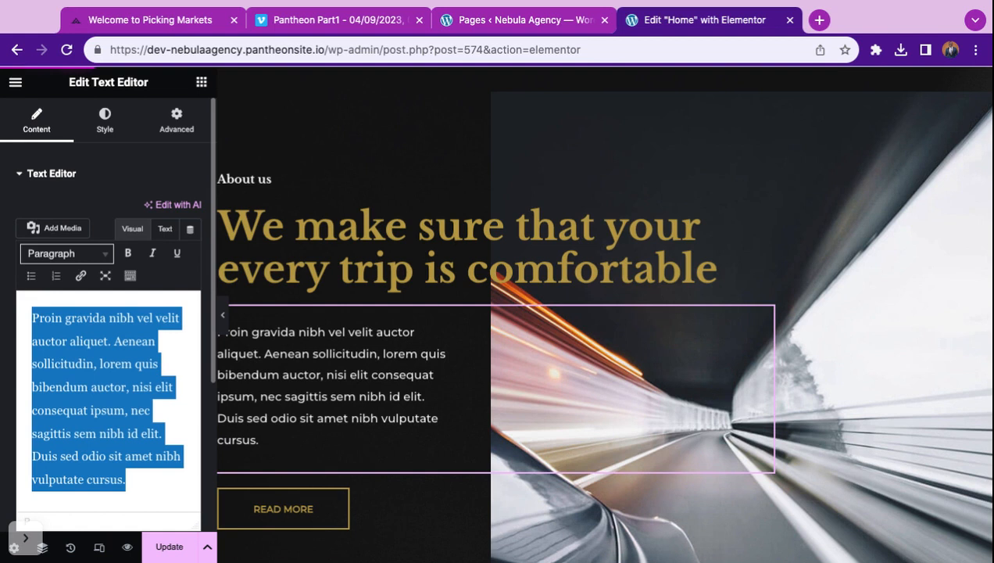
text(We've)
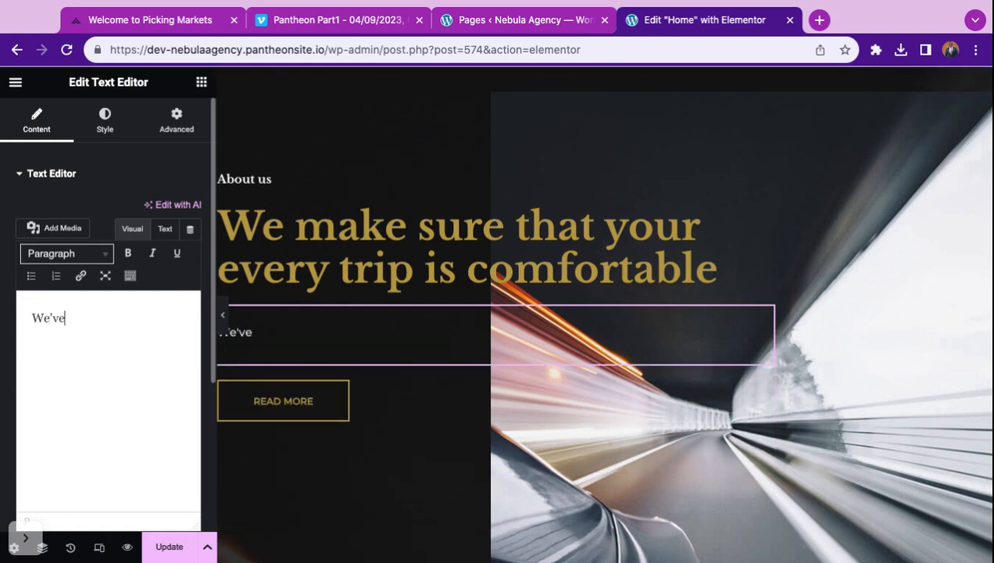
key(BackSpace)
key(BackSpace)
text(re)
key(BackSpace)
key(BackSpace)
text(ve)
key(BackSpace)
key(BackSpace)
text(have drivers )
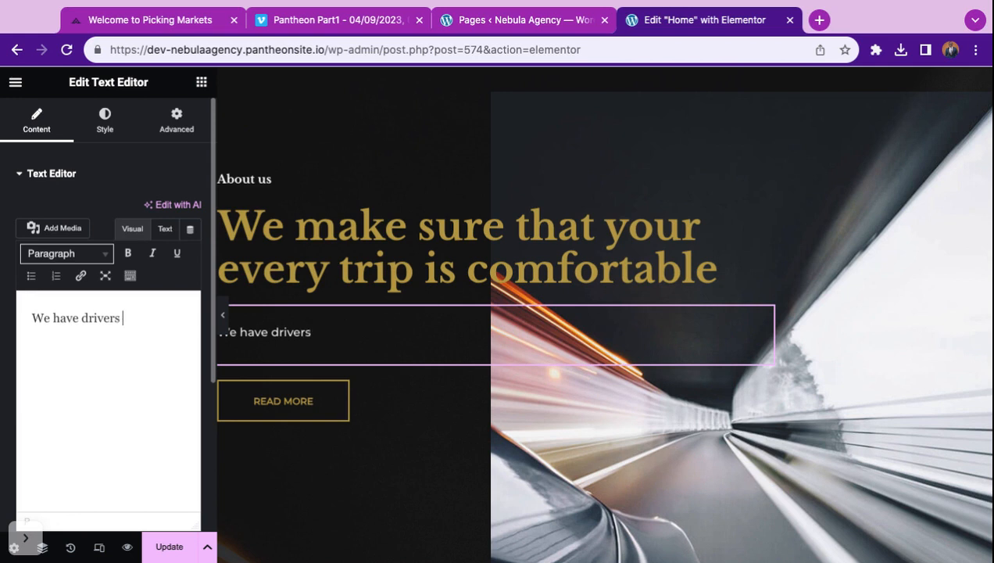
Finish the sentence with "who are professionals with 10 years of experience." and start a new paragraph below it
text(who are )
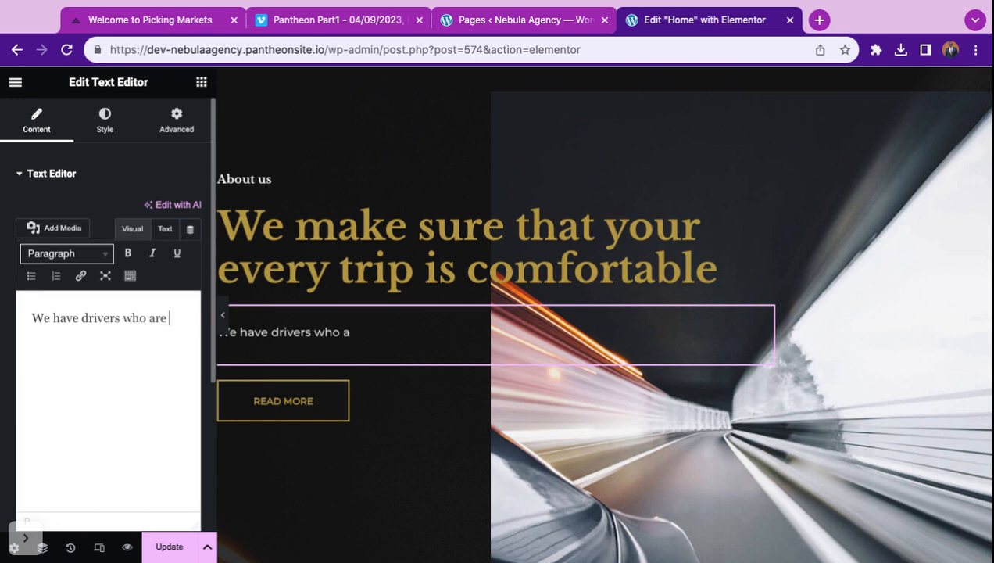
text(professionals )
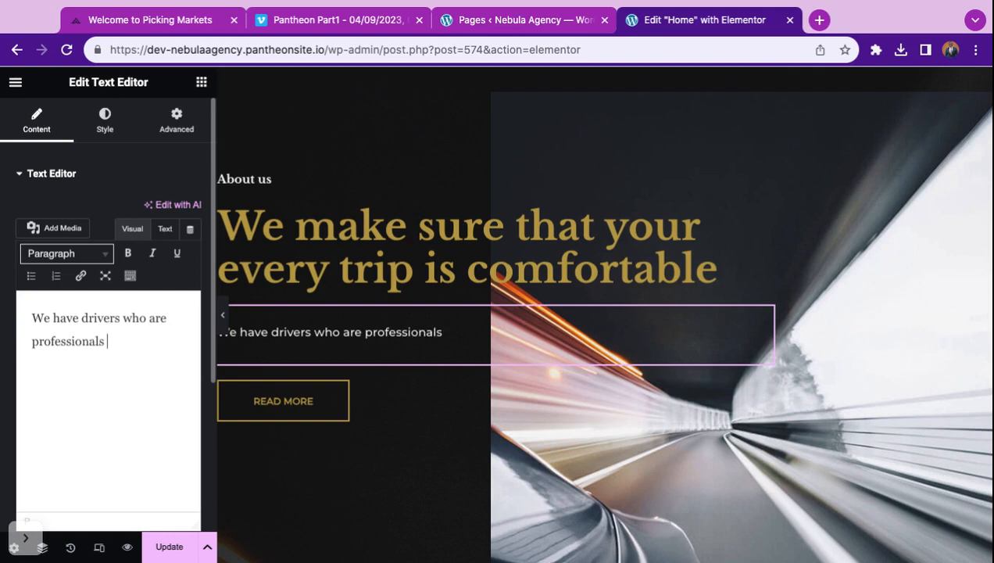
text(with )
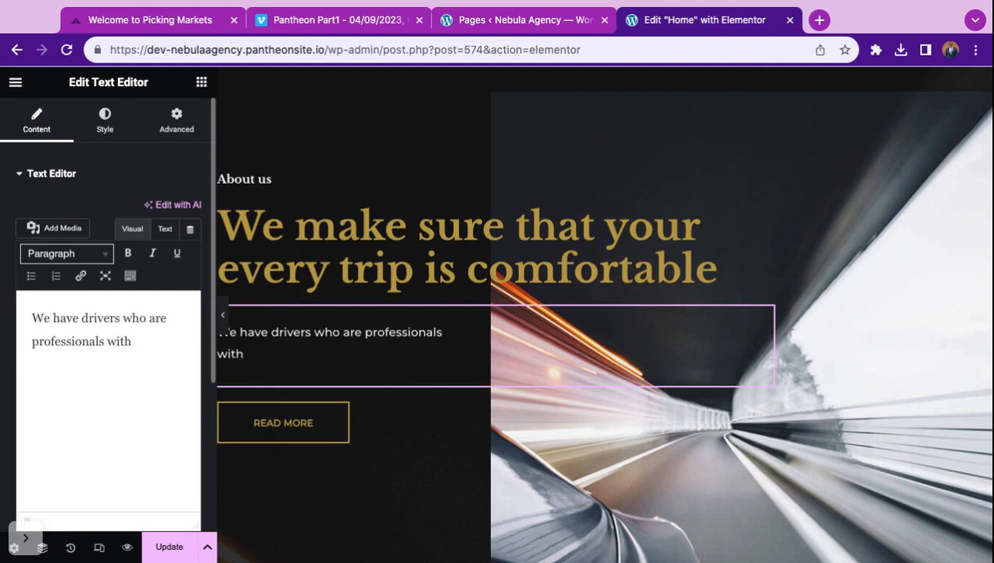
text(10 years of e)
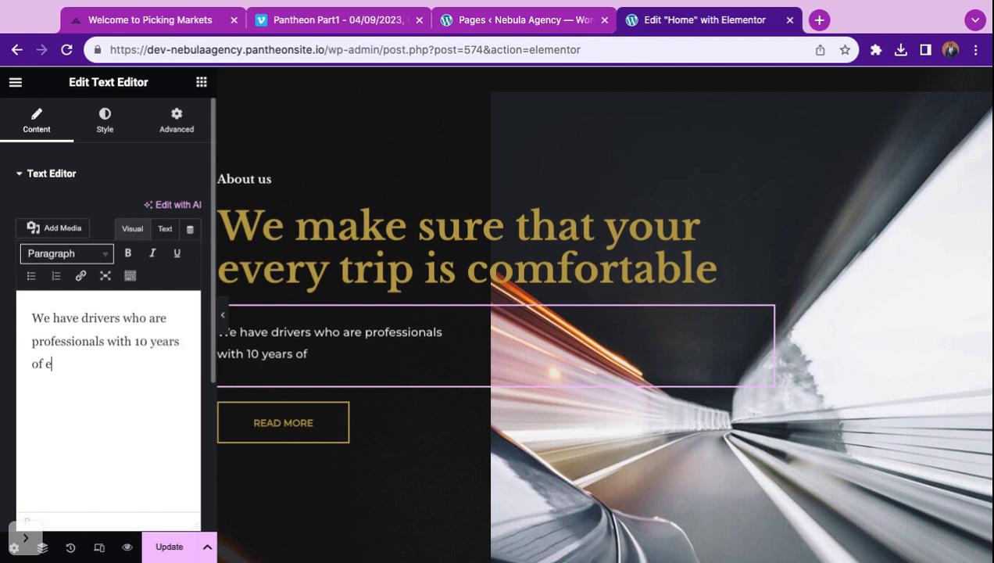
text(xperience)
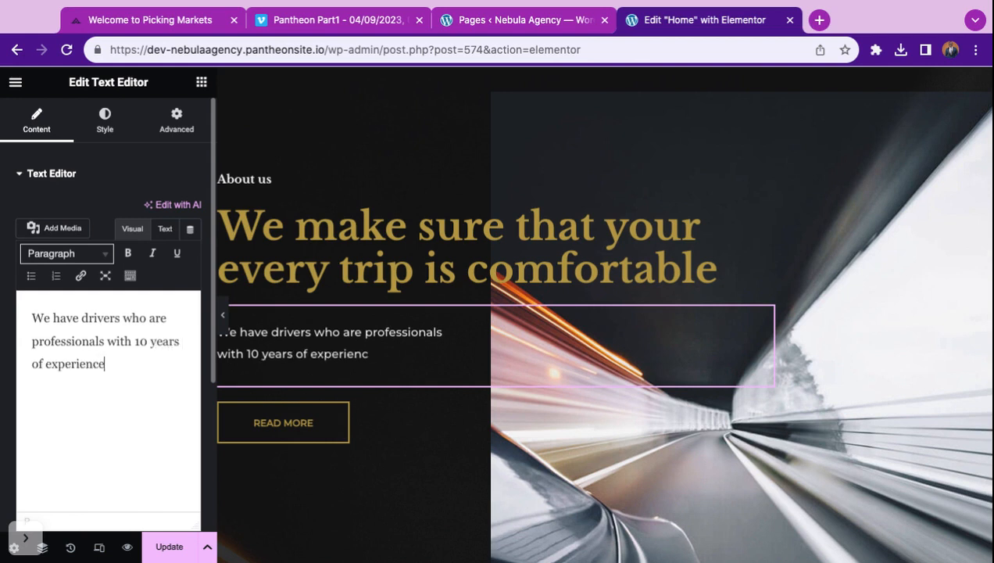
text(.)
key(Return)
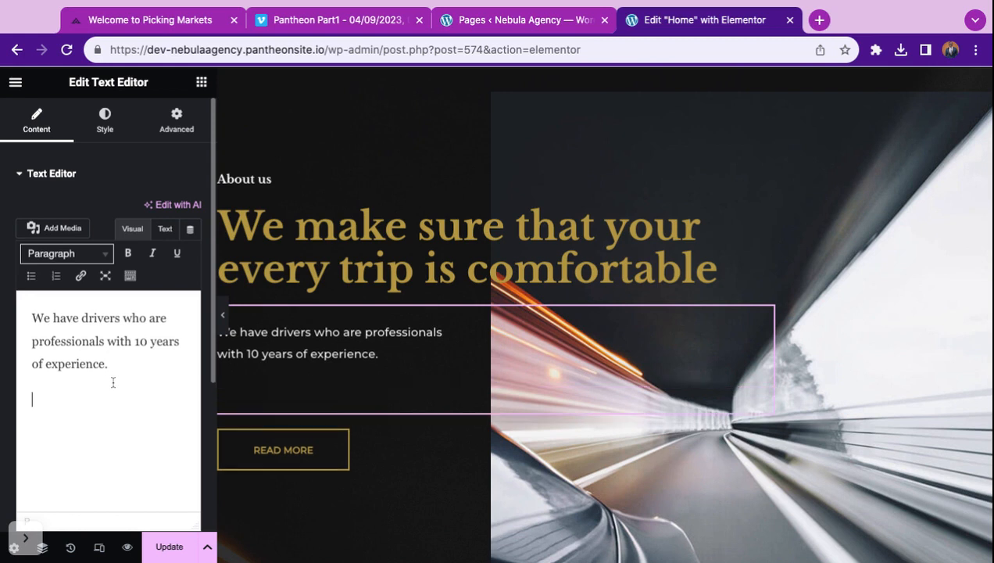
Begin the second About us paragraph with "We don't just hire car"
text(We don'tn hu)
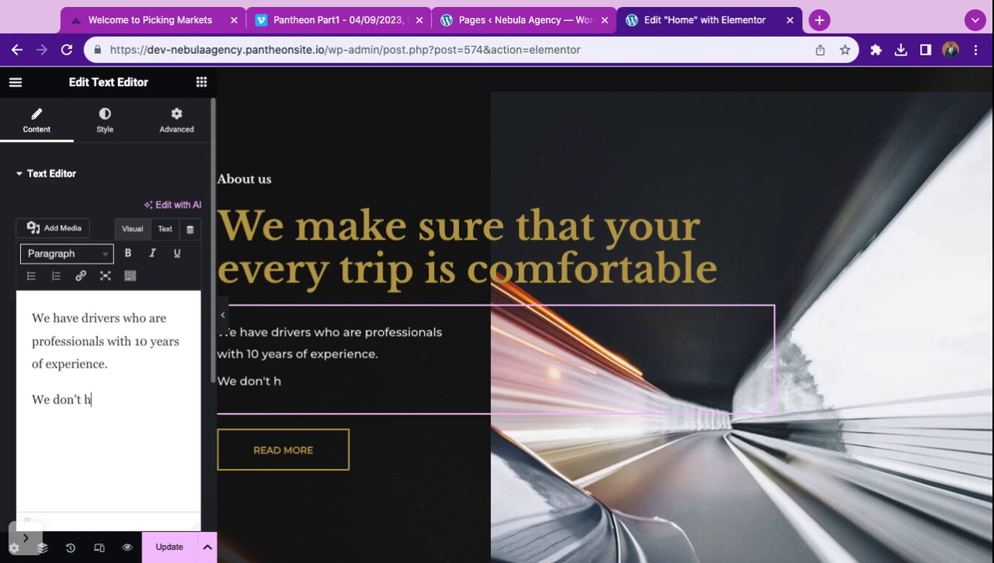
key(BackSpace)
key(BackSpace)
text(just hired)
key(BackSpace)
text(car)
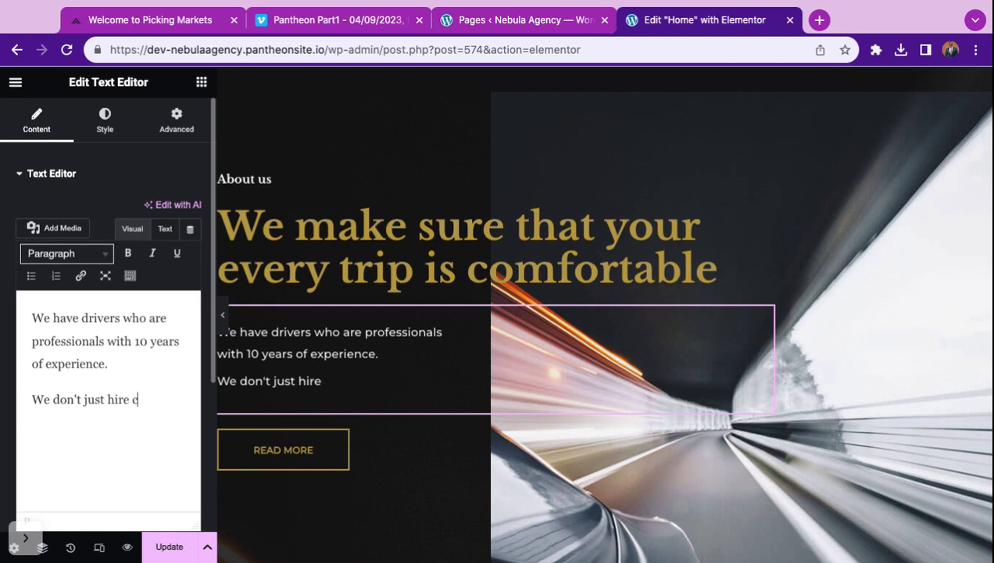
Replace "hire car" at the end of the second About us paragraph with "make cars ava"
key(BackSpace)
key(BackSpace)
key(BackSpace)
key(BackSpace)
key(BackSpace)
key(BackSpace)
key(BackSpace)
key(BackSpace)
text(make cars ava)
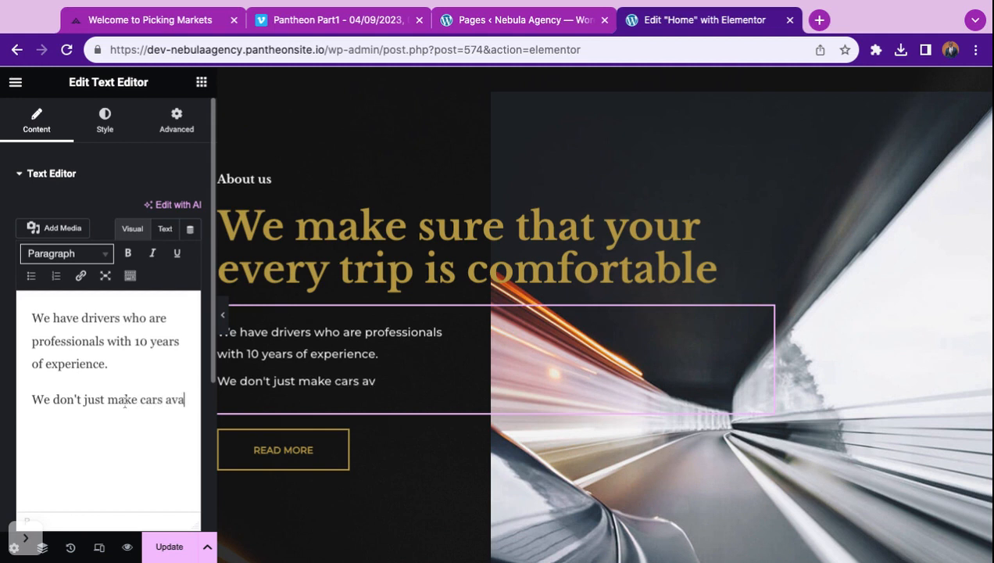
Continue the second About us paragraph so it reads "We don't just make cars available for you but we provide our"
text(ilable f)
key(BackSpace)
key(BackSpace)
key(BackSpace)
key(BackSpace)
text(le for you)
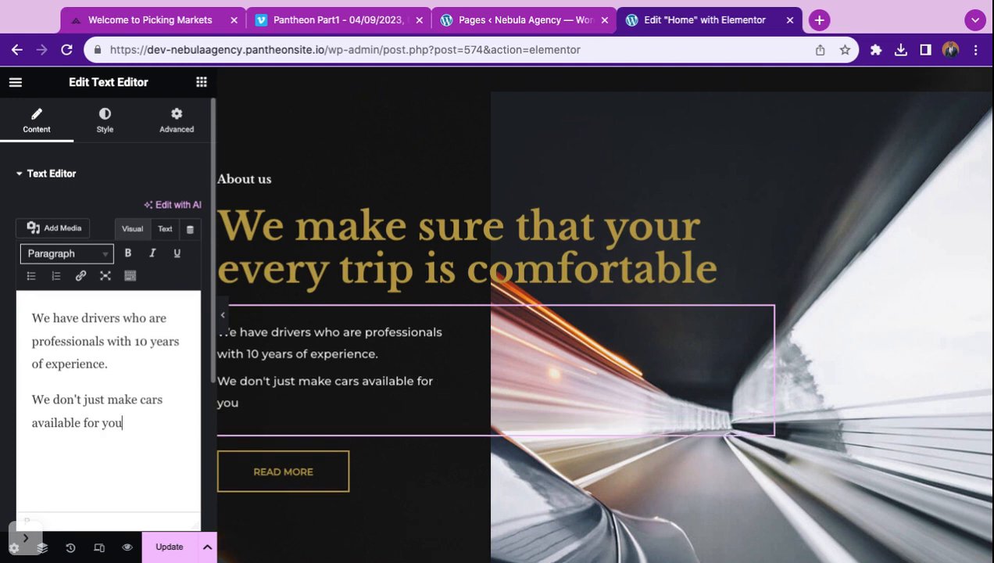
text( but we pro)
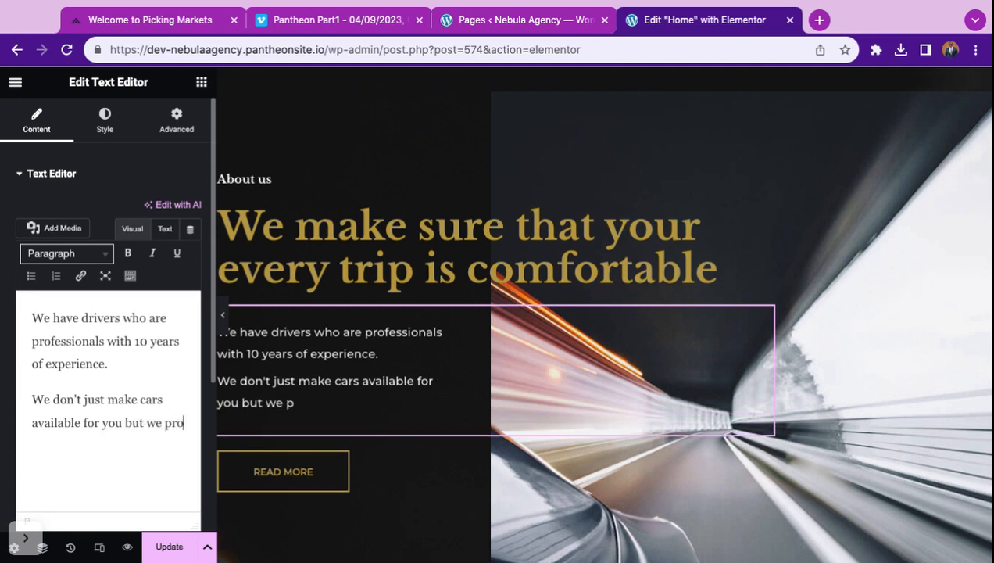
text(vide our c)
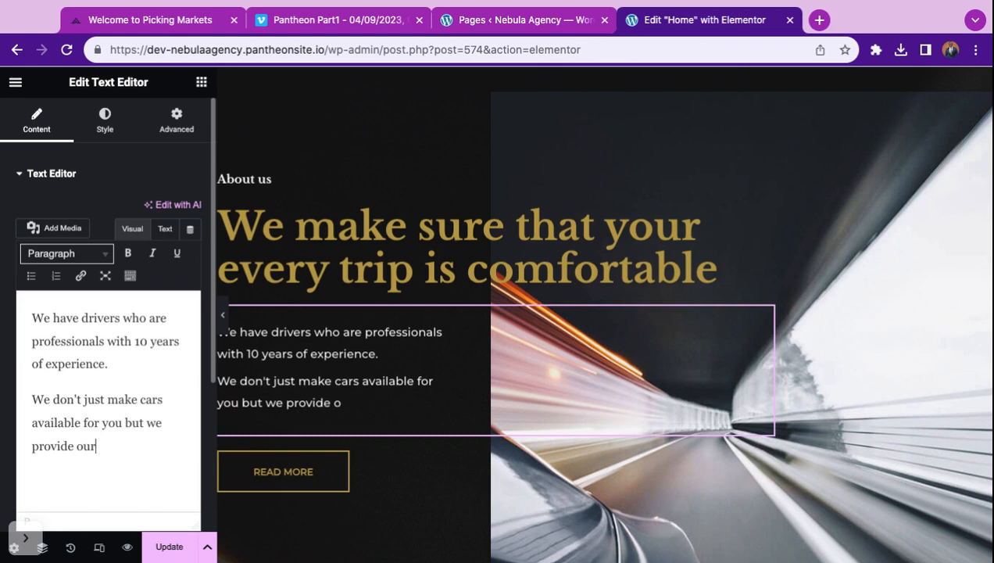
Complete the second About us paragraph's sentence with "clients with experience."
key(BackSpace)
text(clients with )
text(expe)
text(ric)
text(cne)
key(BackSpace)
key(BackSpace)
key(BackSpace)
text(nce.)
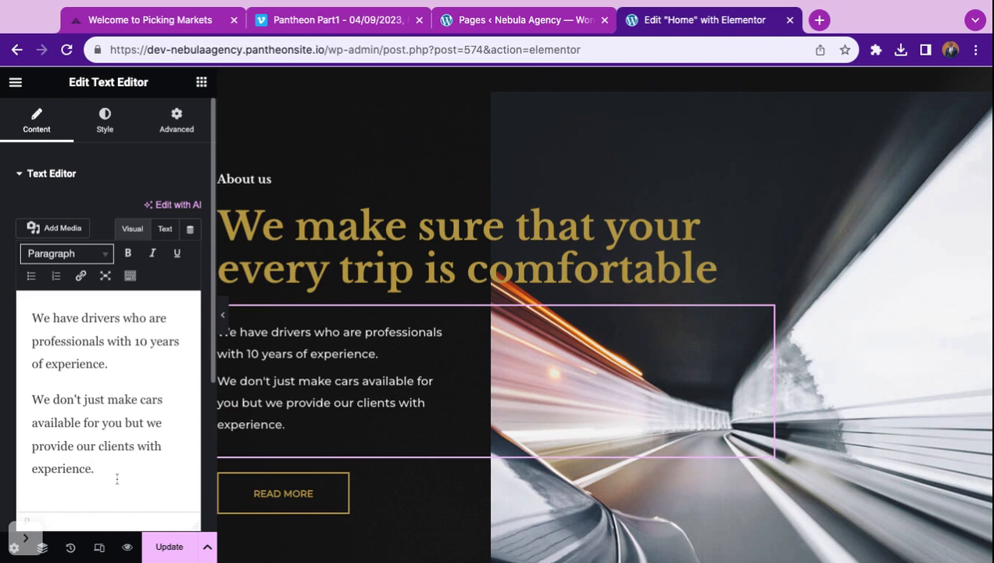
Change the end of the second About us paragraph to "an experience they won't forget."
click(32, 468)
text(an experience they won't)
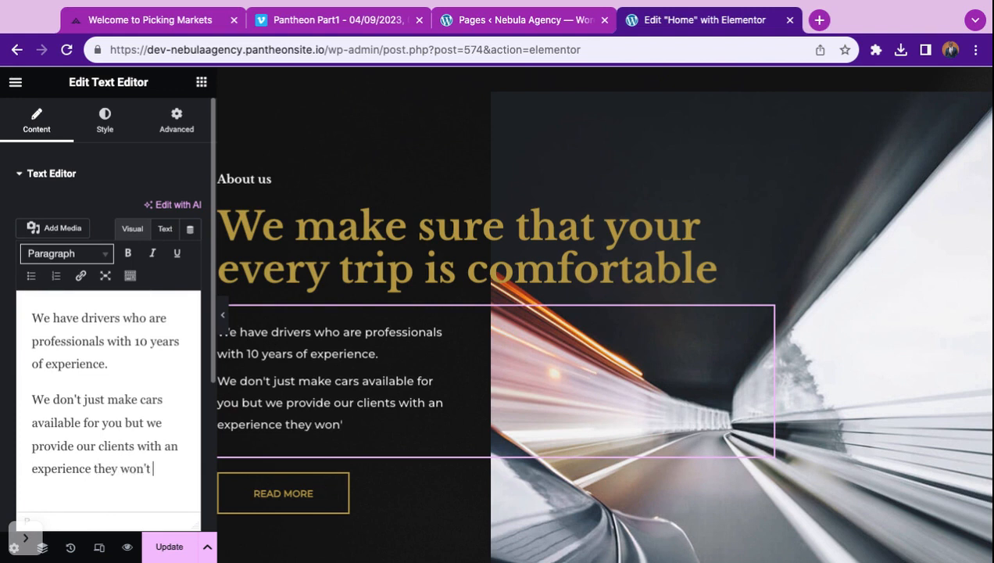
text( forget.)
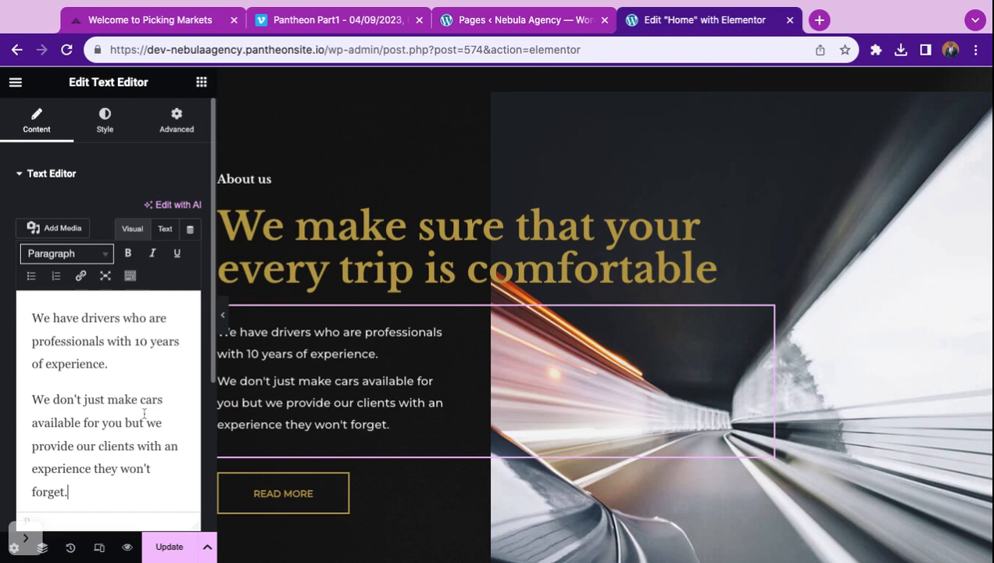
Open the About us section's Read More button for editing and inspect its link setting
scroll(143, 412, down, 1)
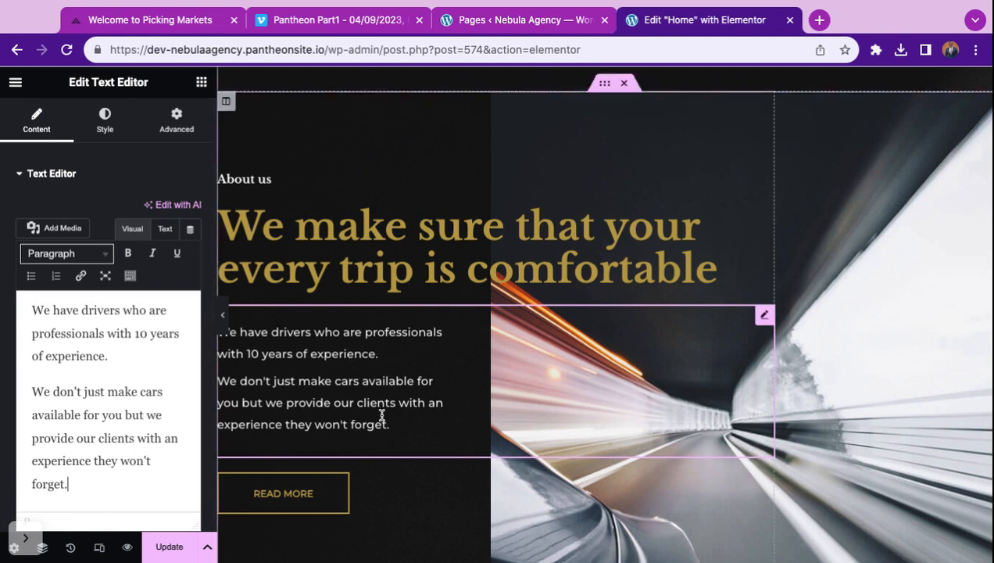
scroll(382, 418, down, 2)
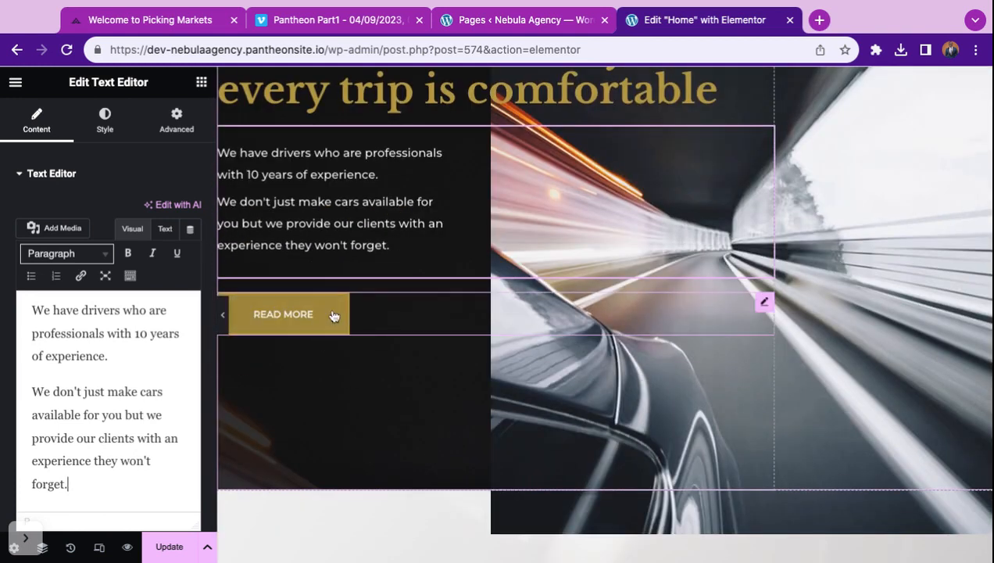
click(352, 329)
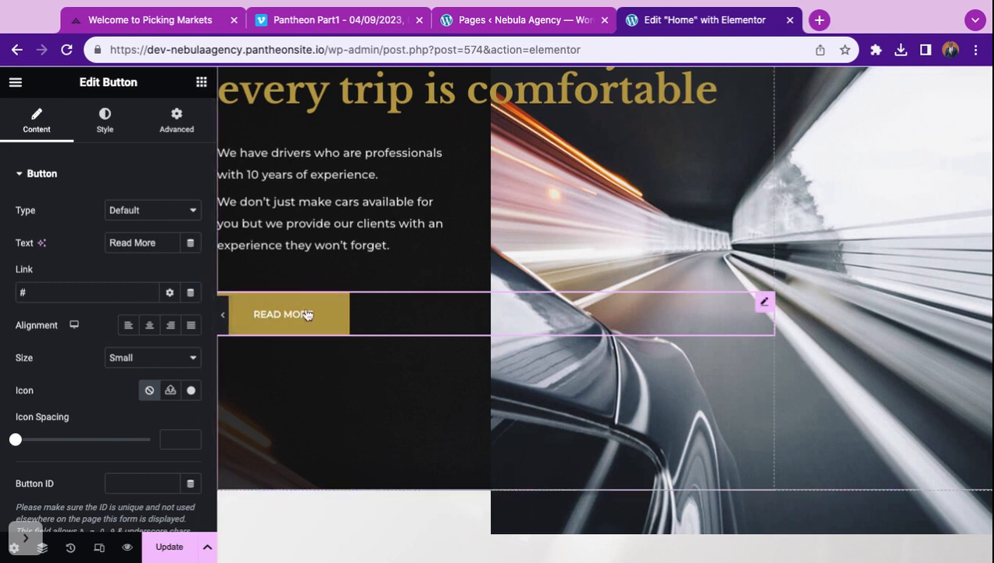
scroll(304, 252, up, 2)
scroll(304, 252, down, 1)
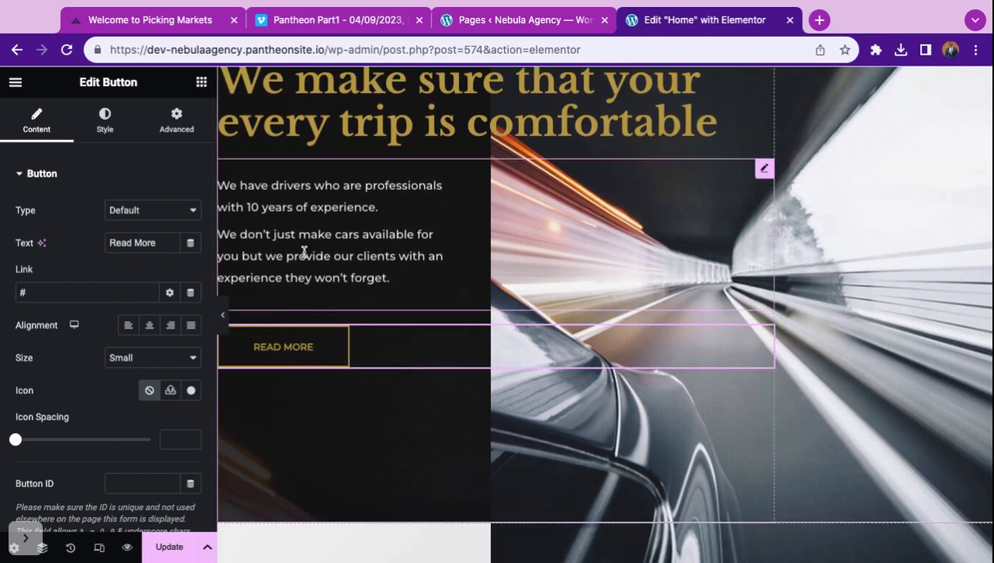
double_click(78, 293)
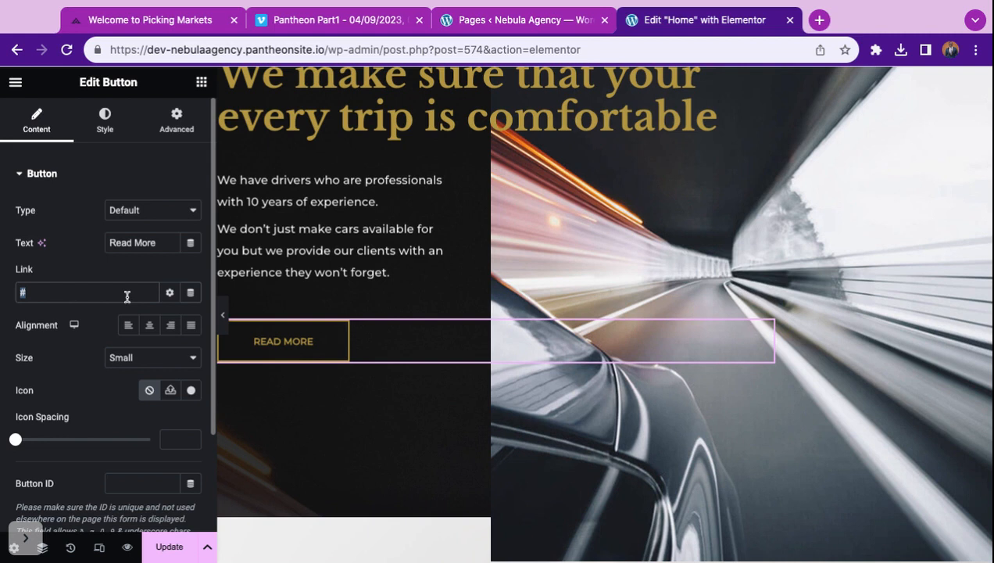
scroll(375, 242, down, 4)
scroll(375, 239, up, 3)
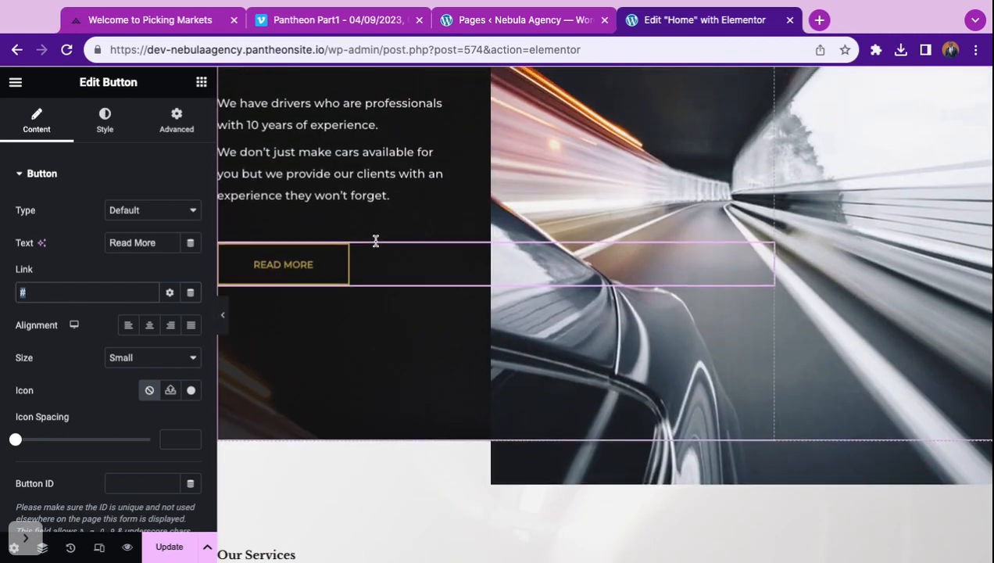
Select the About us section's tunnel road image and open the media chooser to replace it
click(825, 221)
scroll(825, 221, up, 2)
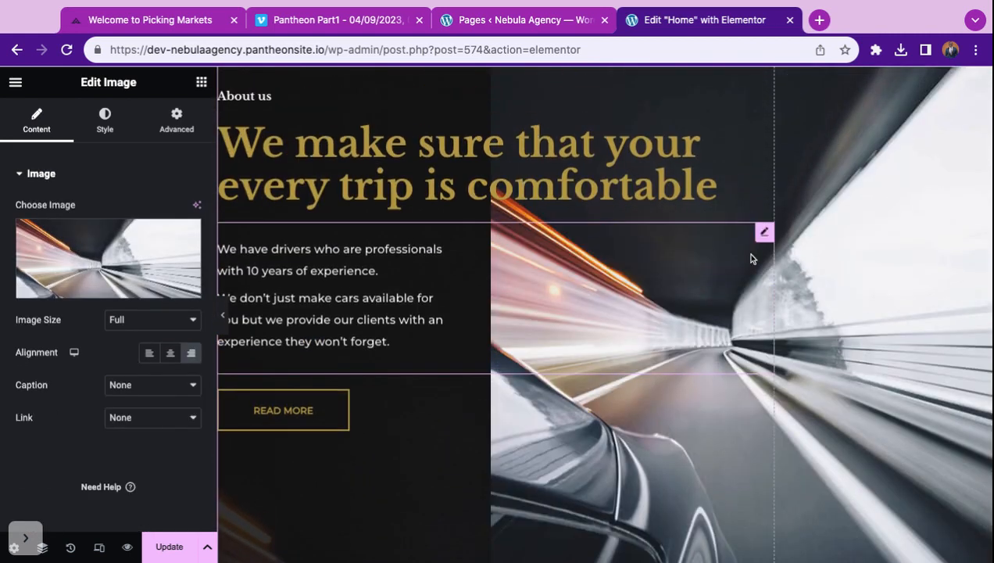
click(751, 259)
click(838, 290)
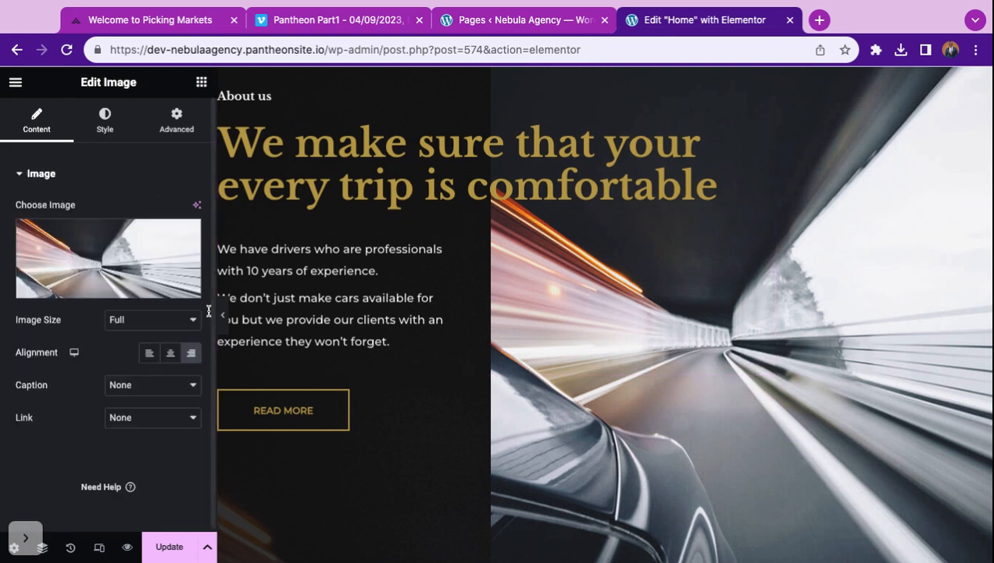
click(109, 288)
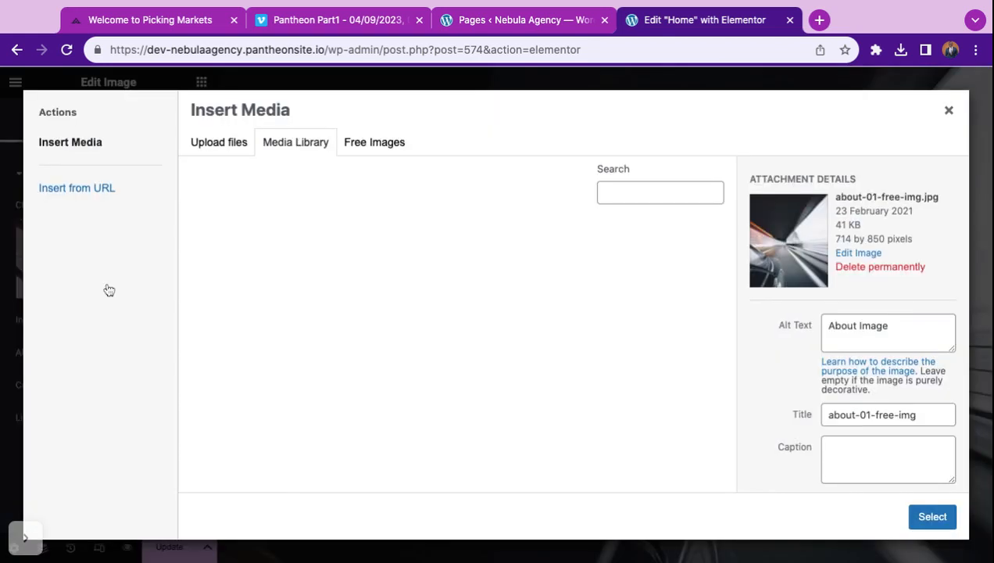
Browse the media library and pick bg-02-free-img.jpg as a candidate for the About us image
scroll(545, 398, down, 5)
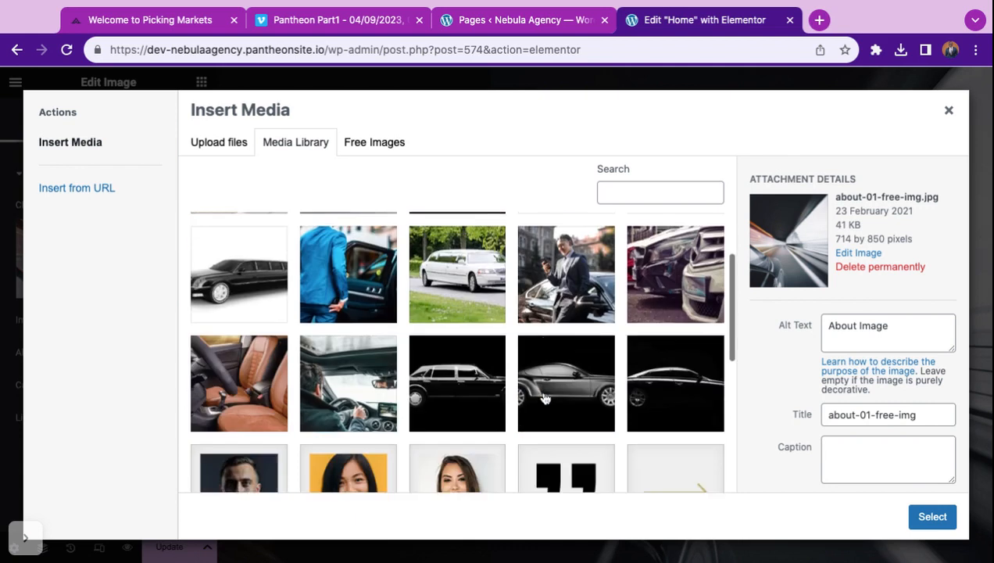
scroll(545, 398, down, 2)
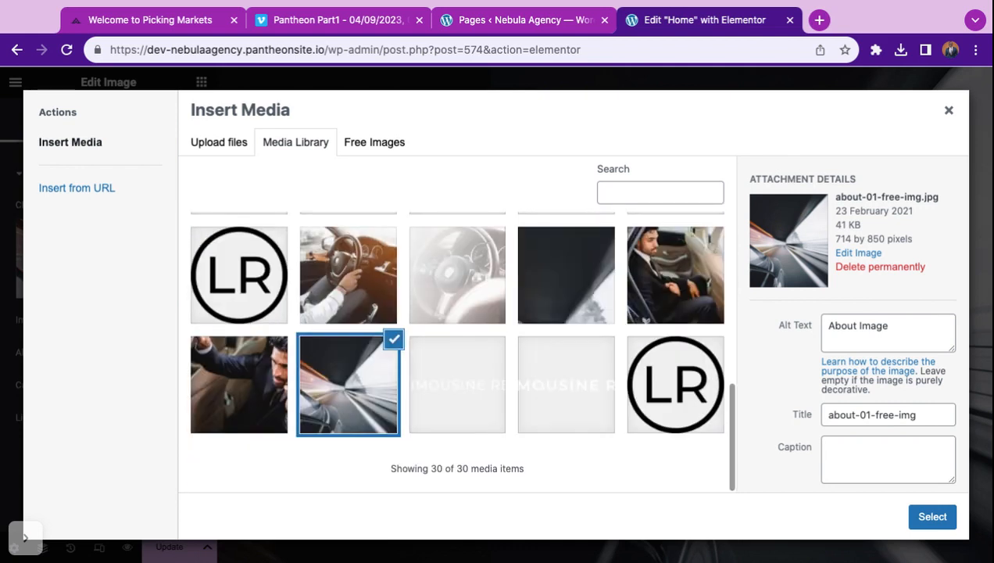
click(707, 273)
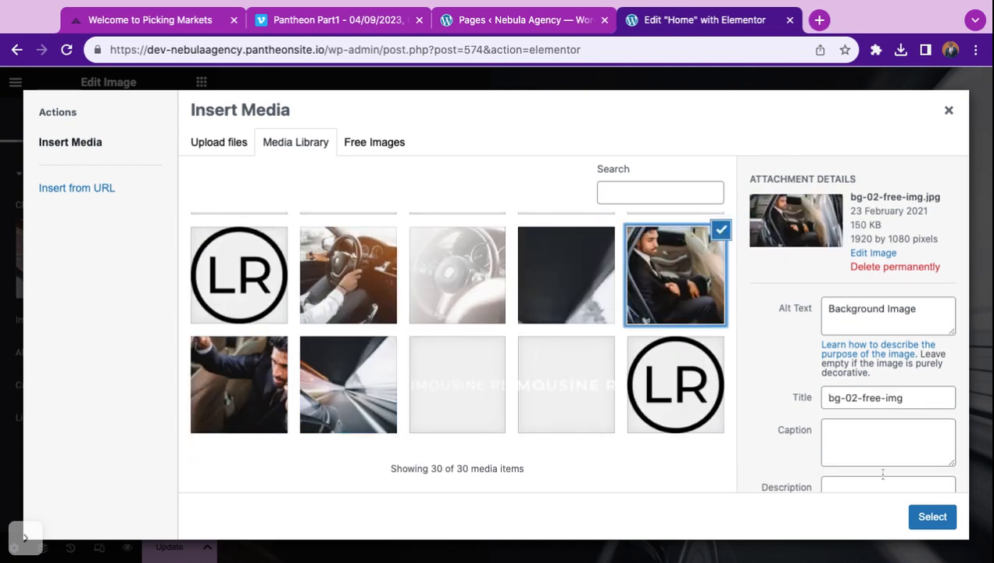
scroll(578, 257, up, 7)
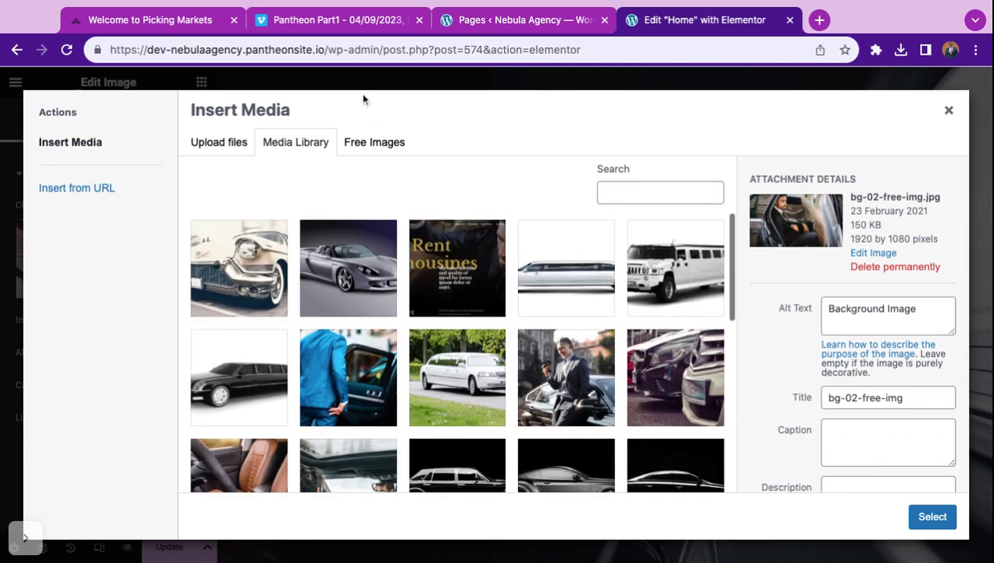
Switch to the free image source and search it for "brown skin in cars"
click(369, 144)
click(375, 176)
text(s)
key(BackSpace)
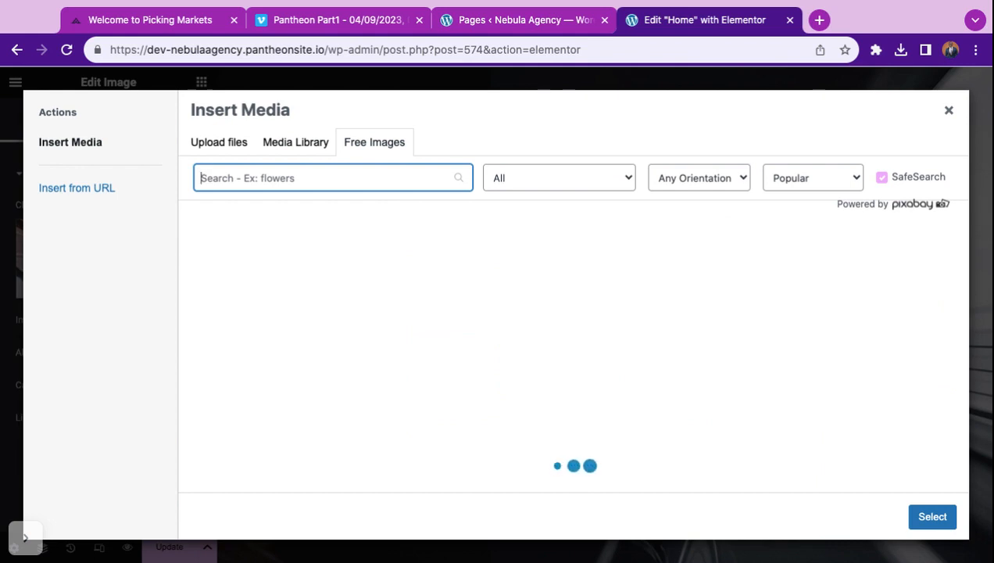
text(brown skin in cars)
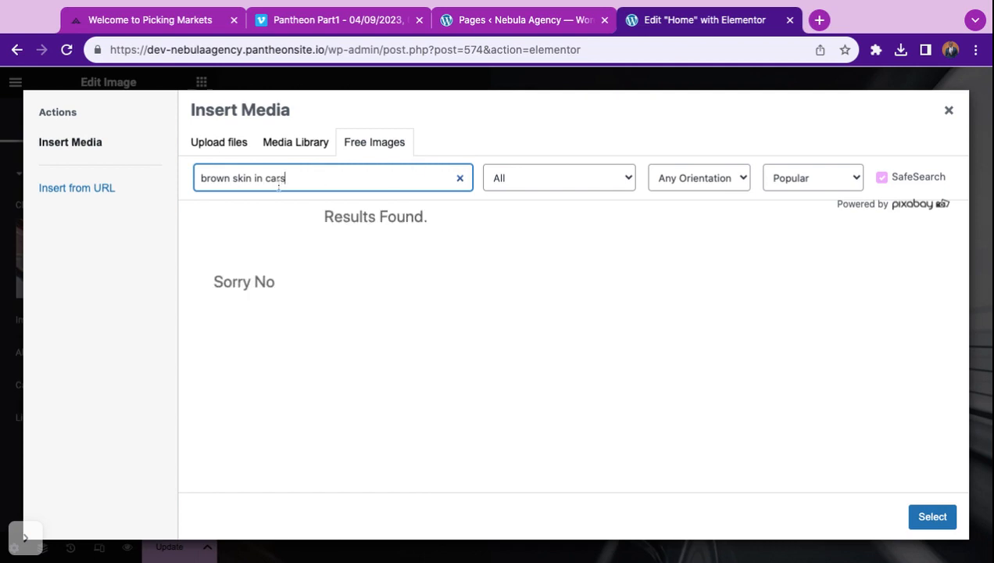
Shorten the free image search to "brown skin" and extend it to "brown skin car"
key(BackSpace)
key(BackSpace)
key(BackSpace)
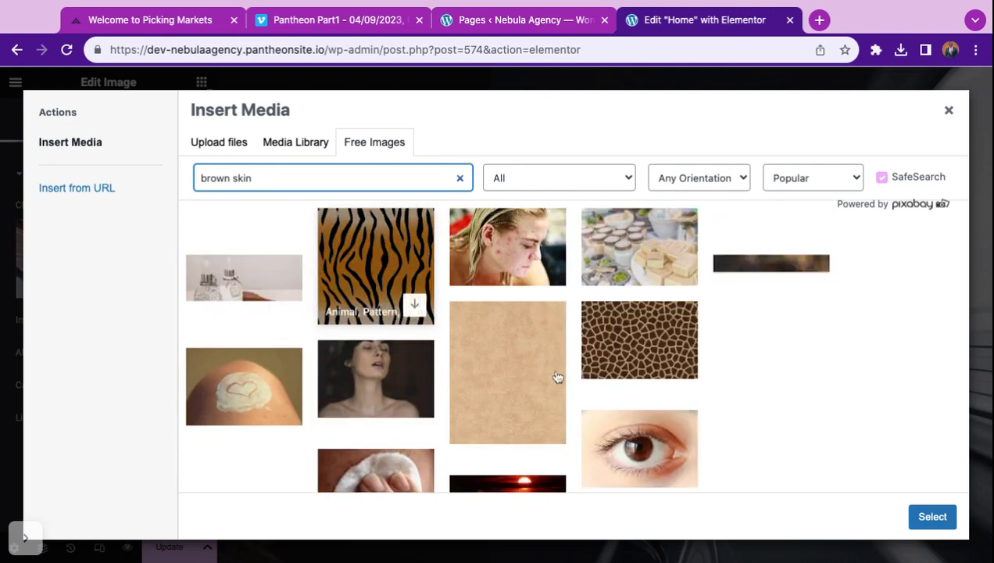
text(car)
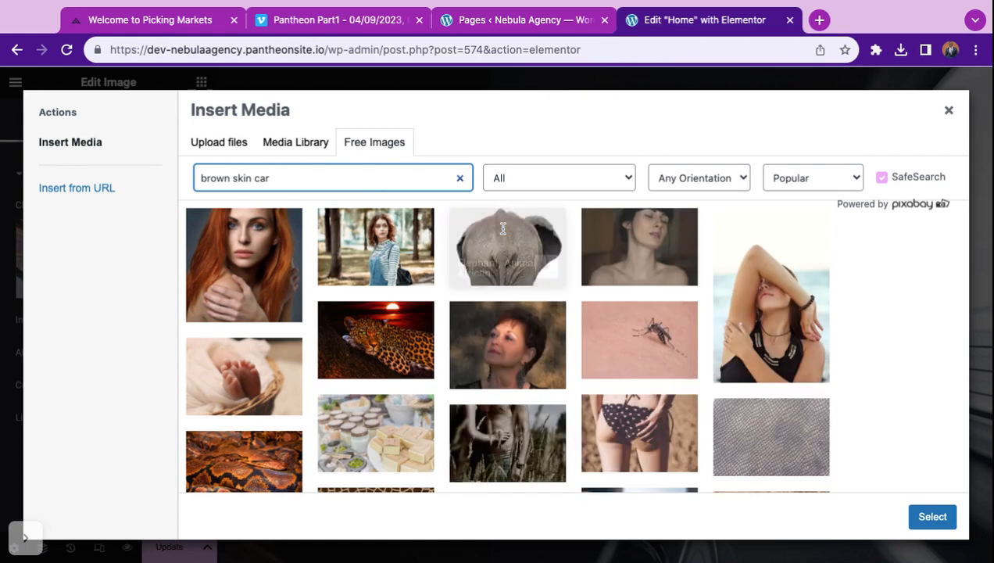
Replace the free image search term with "woman car"
triple_click(251, 178)
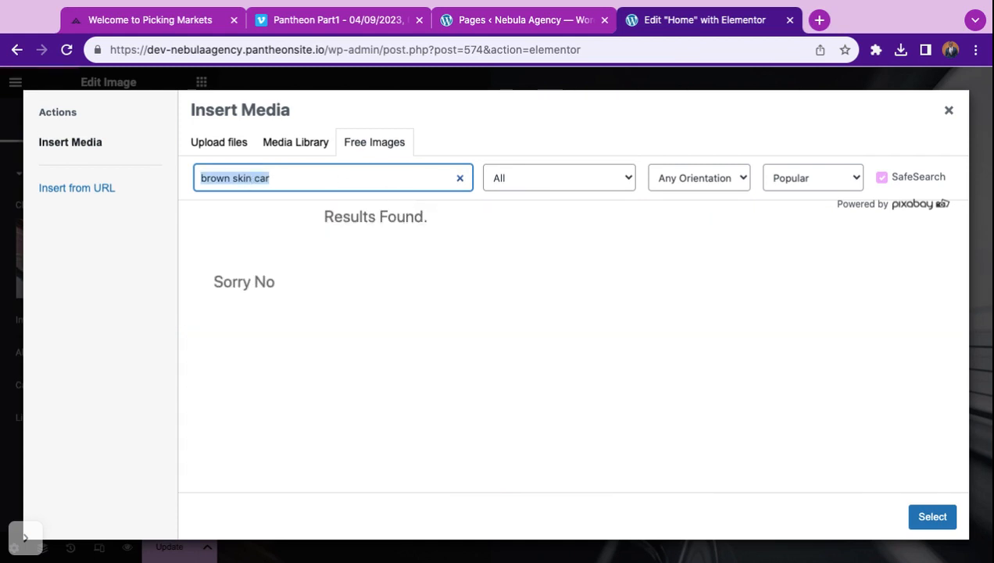
text(a)
key(BackSpace)
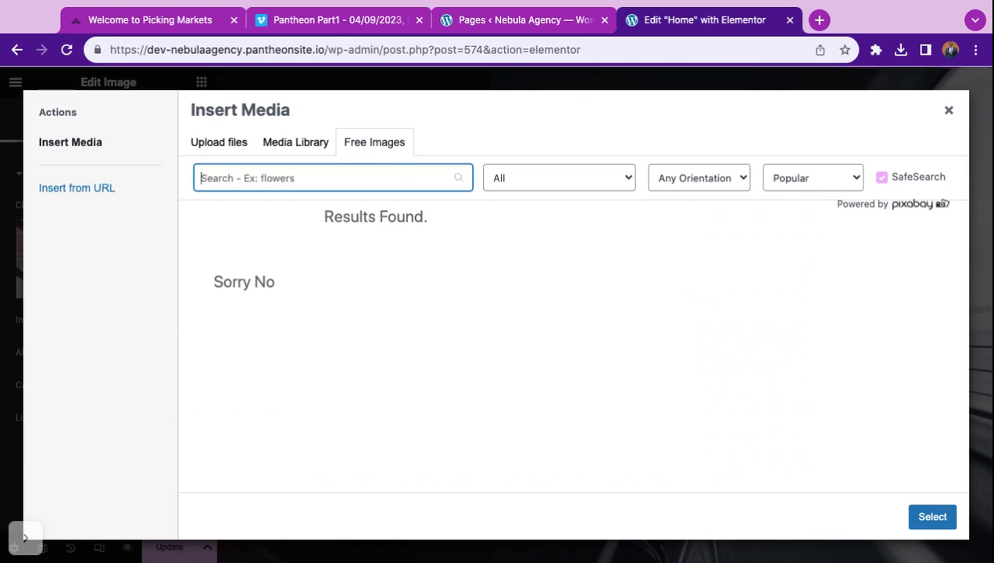
text(woman)
key(BackSpace)
text(an in)
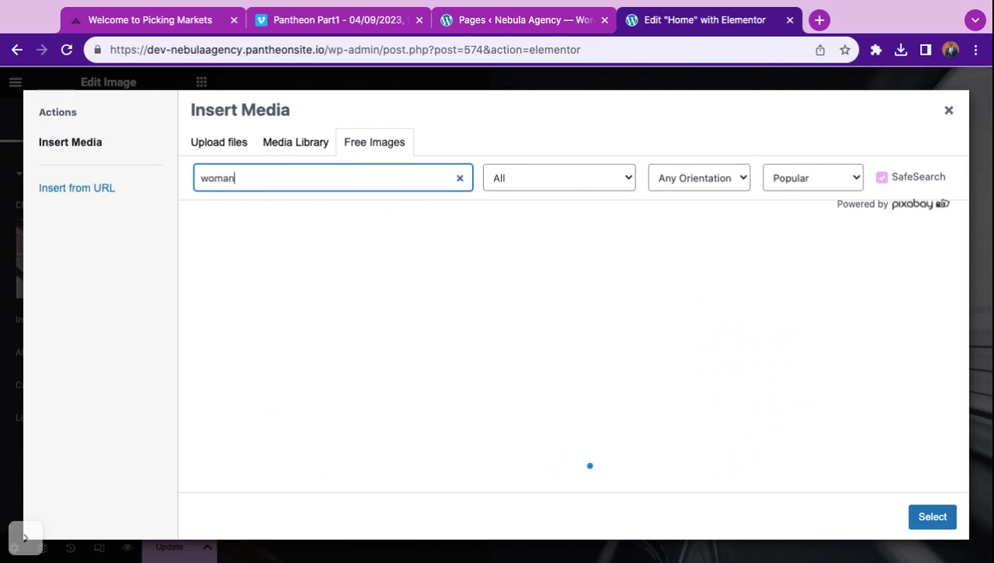
key(BackSpace)
key(BackSpace)
text(car)
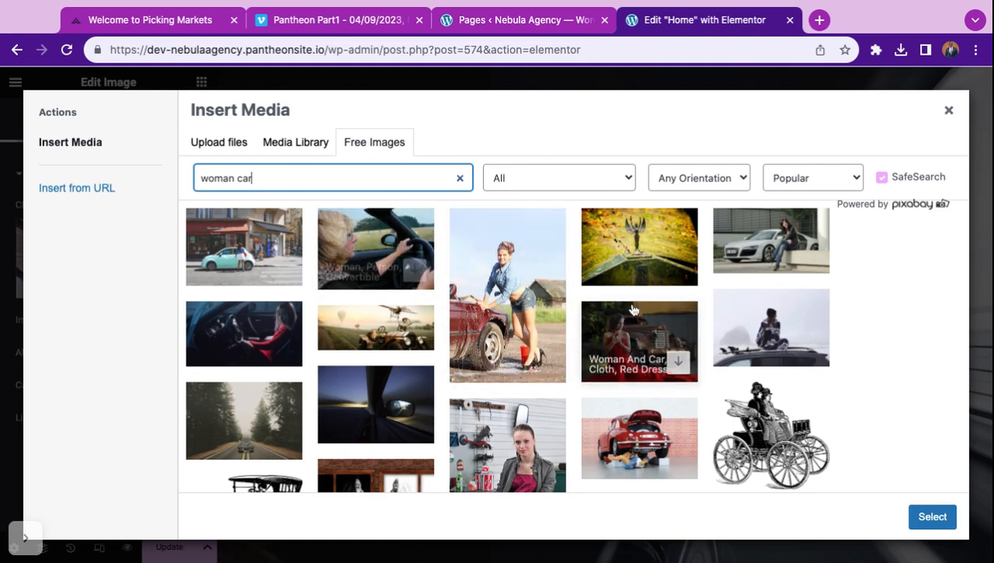
Browse the "woman car" free images and insert the photo of a woman in an embroidered white blouse driving a BMW
scroll(637, 328, down, 3)
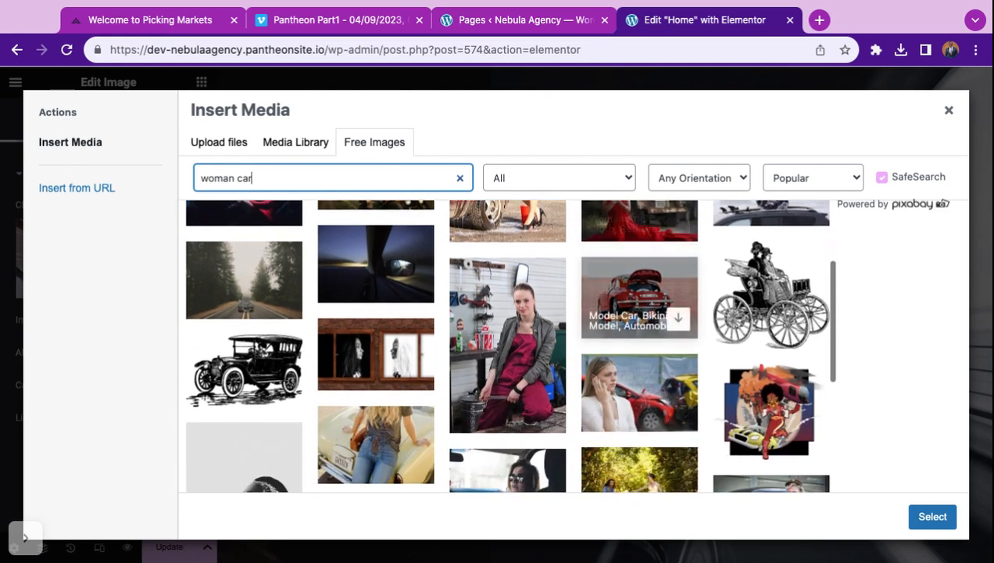
scroll(633, 310, down, 5)
scroll(639, 313, down, 5)
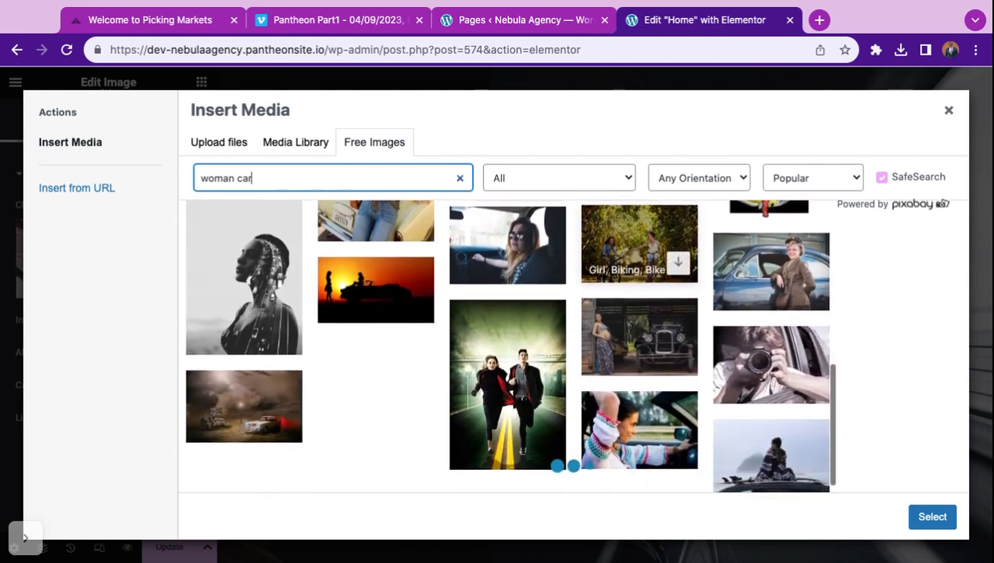
scroll(639, 312, up, 1)
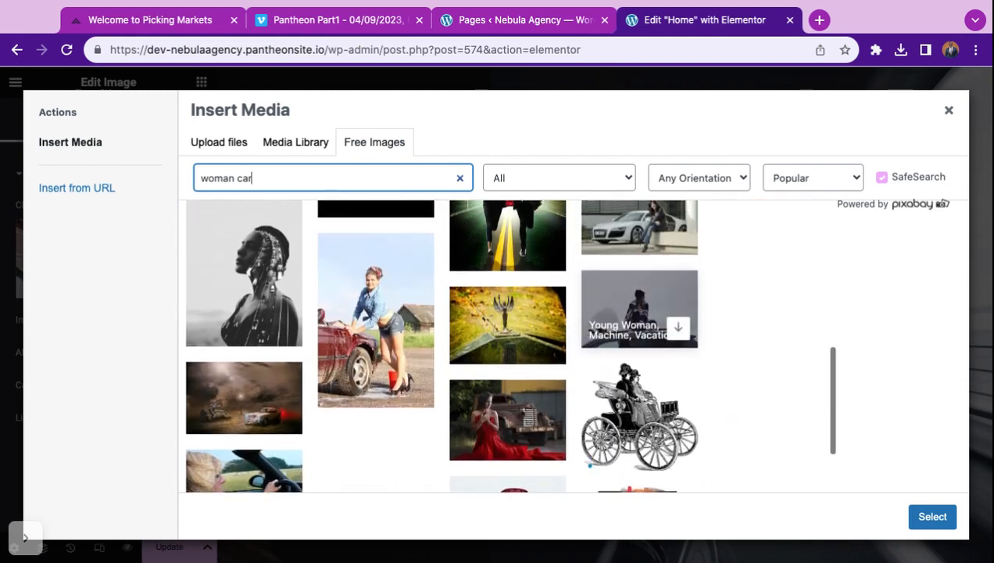
scroll(639, 313, down, 2)
scroll(639, 313, up, 3)
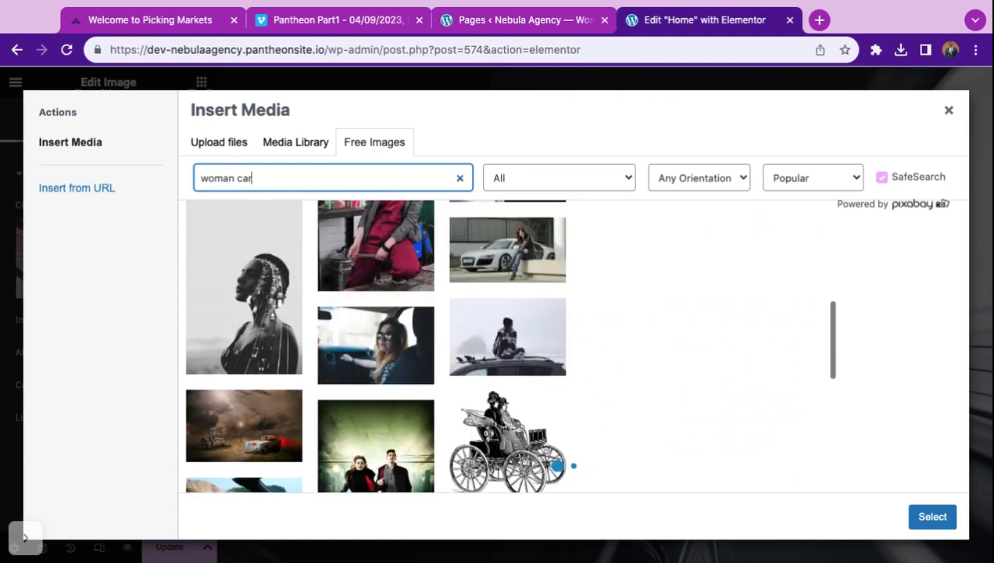
scroll(639, 312, down, 1)
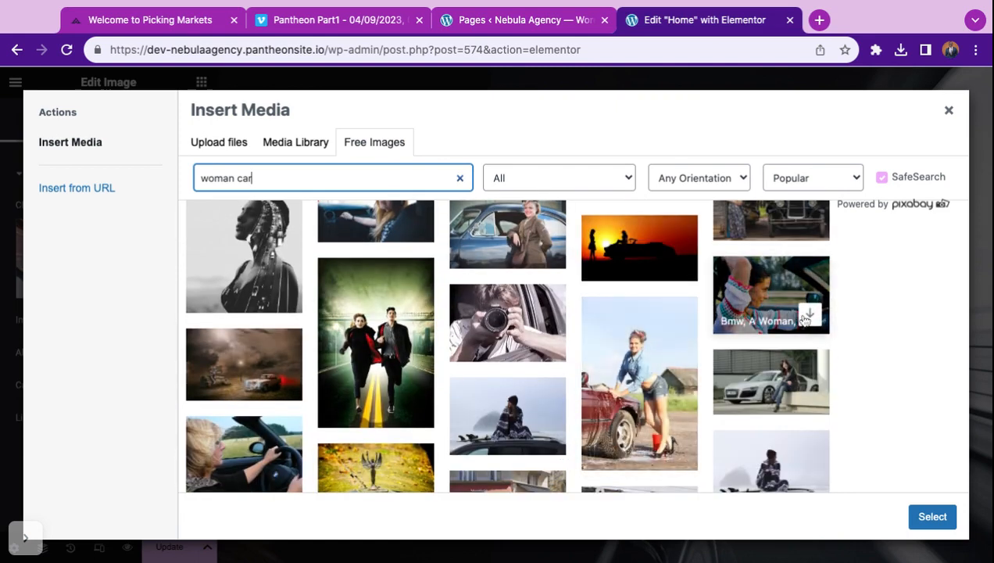
click(810, 316)
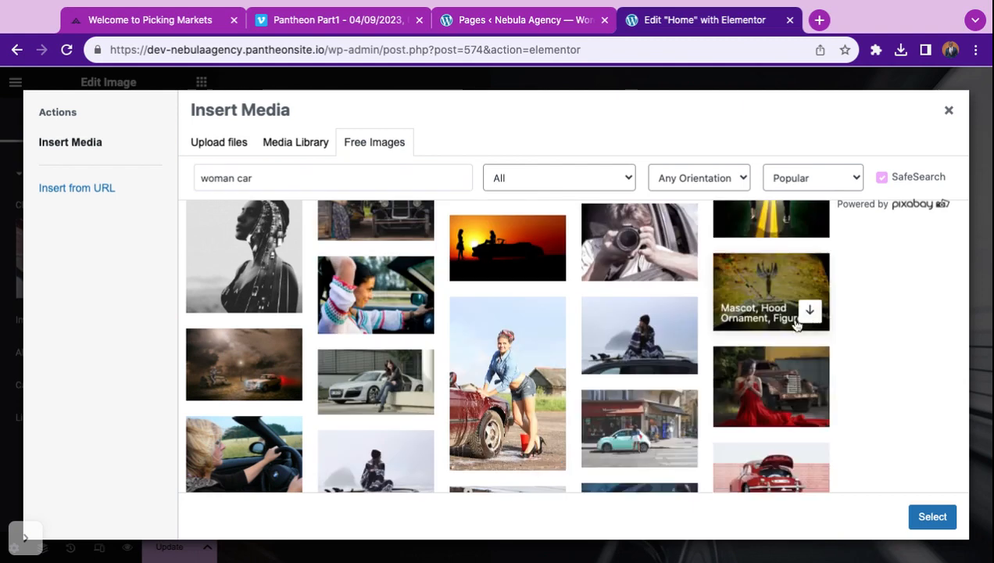
scroll(736, 416, up, 2)
scroll(736, 415, down, 2)
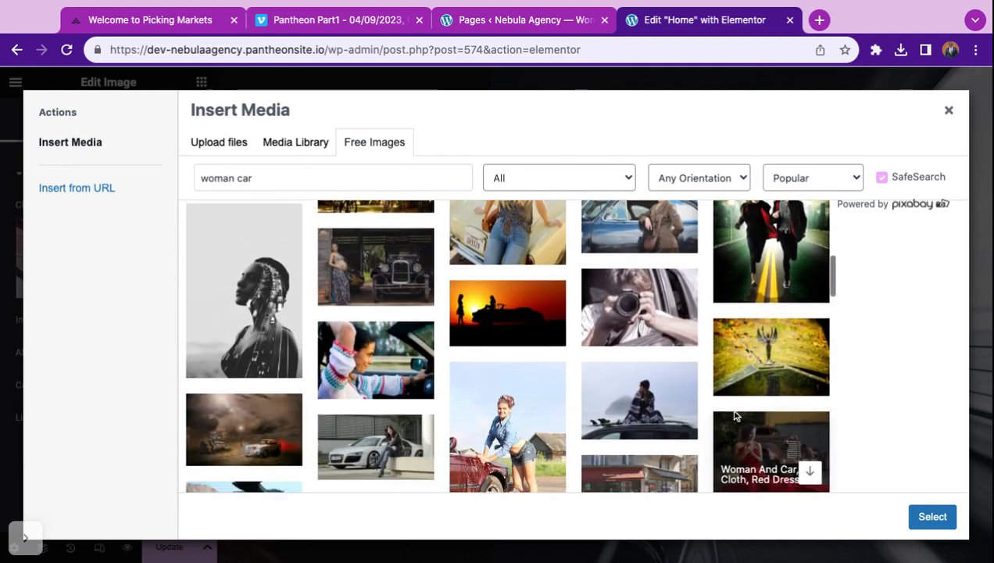
scroll(772, 367, down, 5)
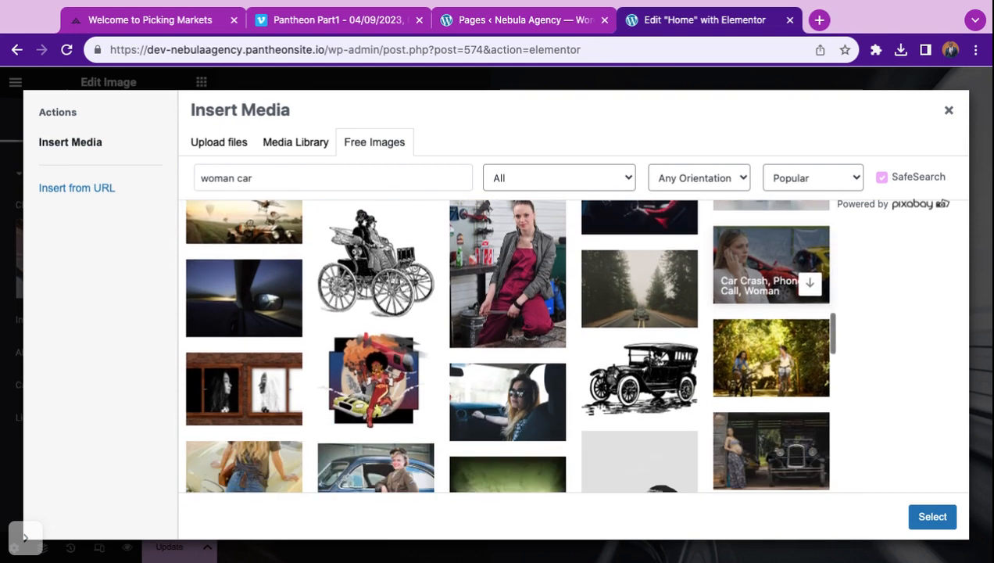
scroll(793, 364, down, 3)
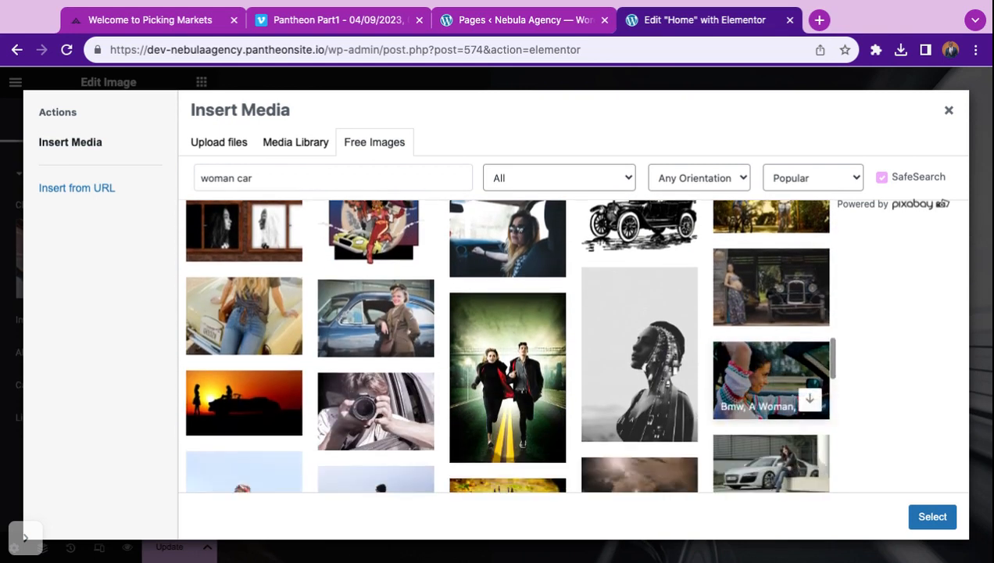
click(809, 356)
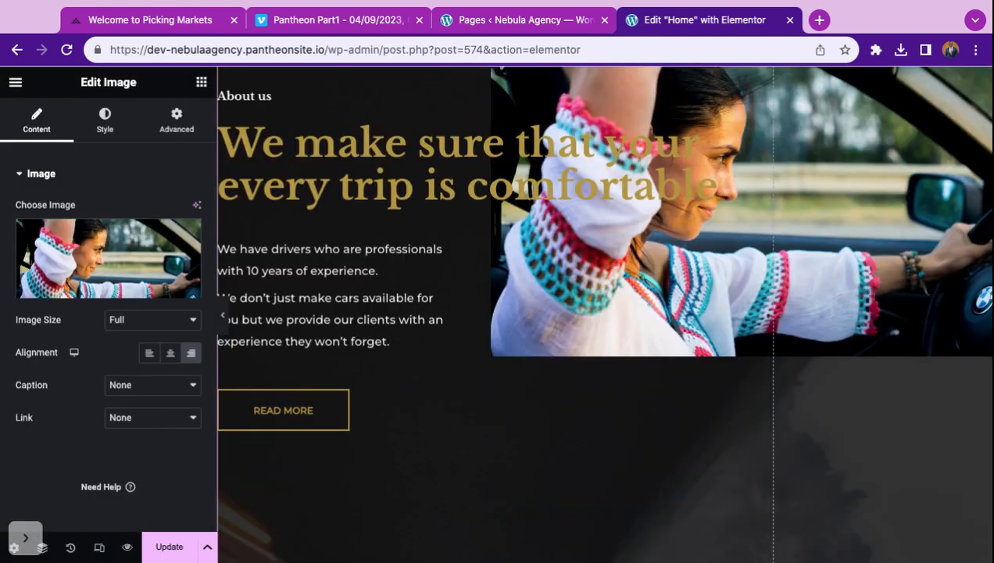
Try the H3 and H4 tags and center alignment on the "We make sure that your every trip is comfortable" heading, ending with H2 and left
click(460, 187)
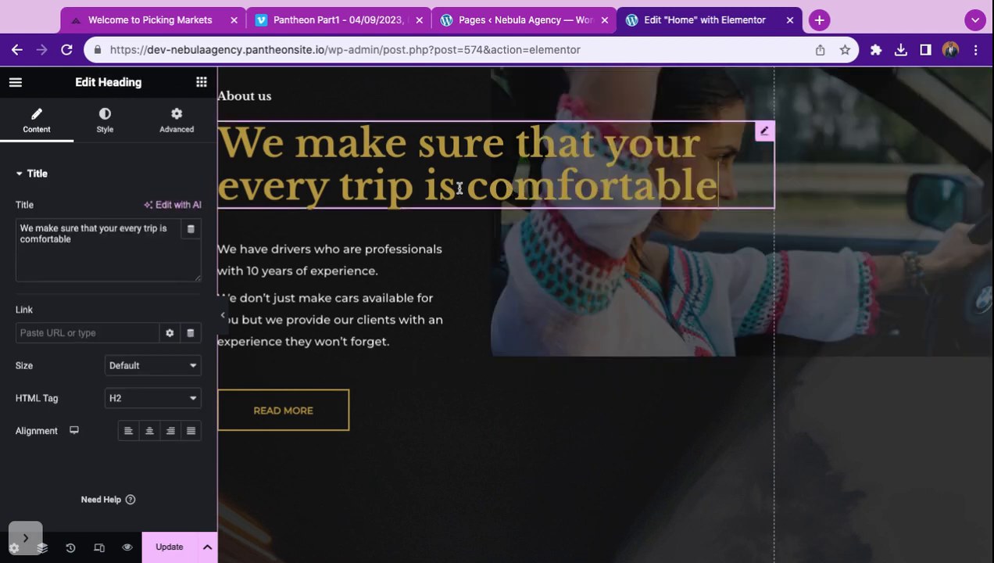
click(795, 240)
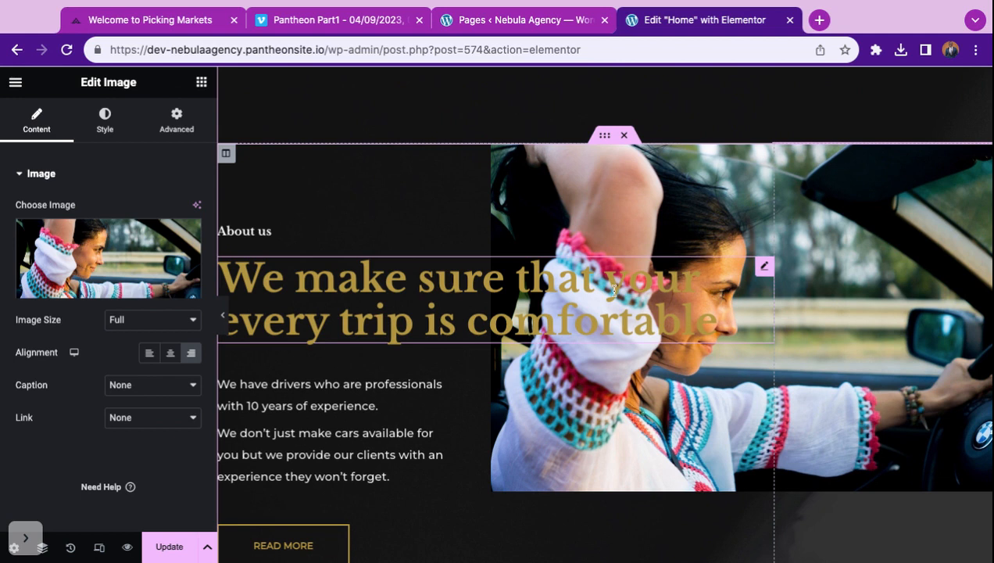
click(614, 291)
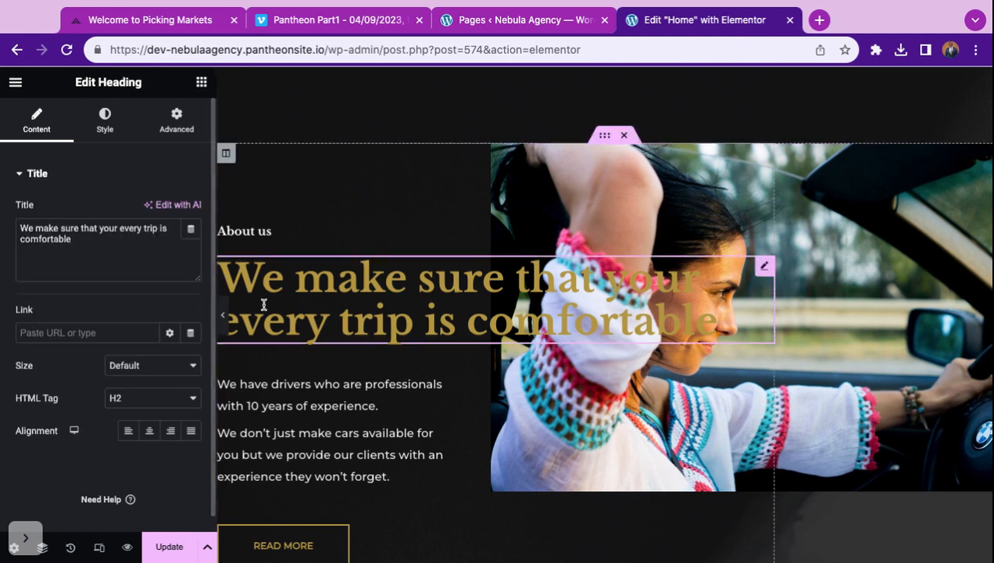
click(133, 401)
click(133, 418)
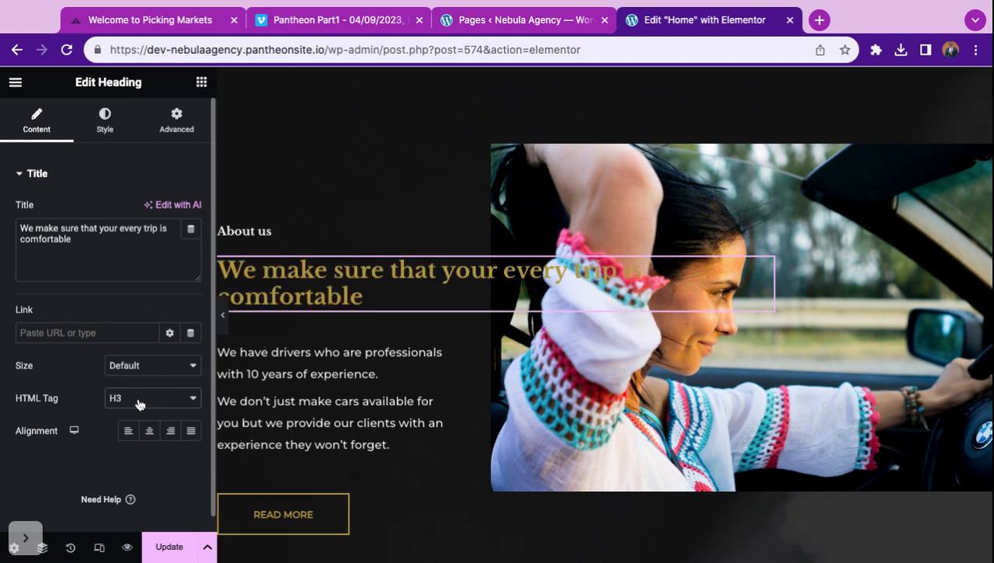
click(139, 403)
click(140, 415)
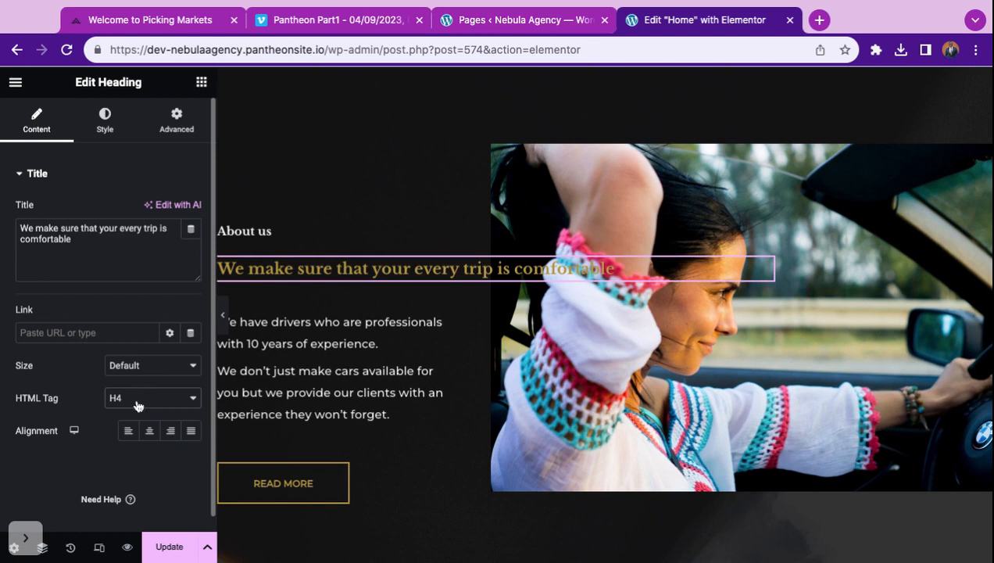
click(138, 403)
click(137, 374)
click(151, 436)
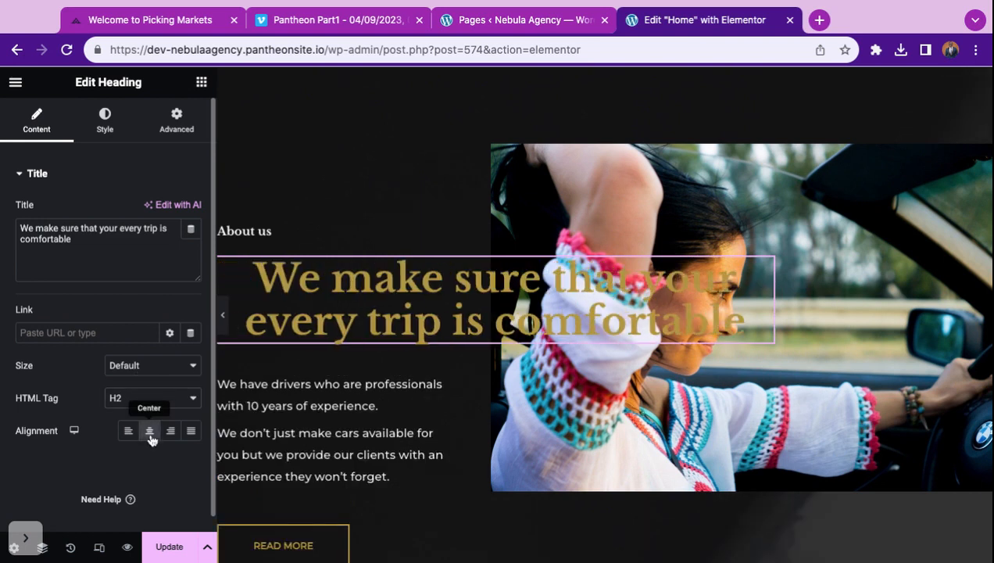
click(128, 431)
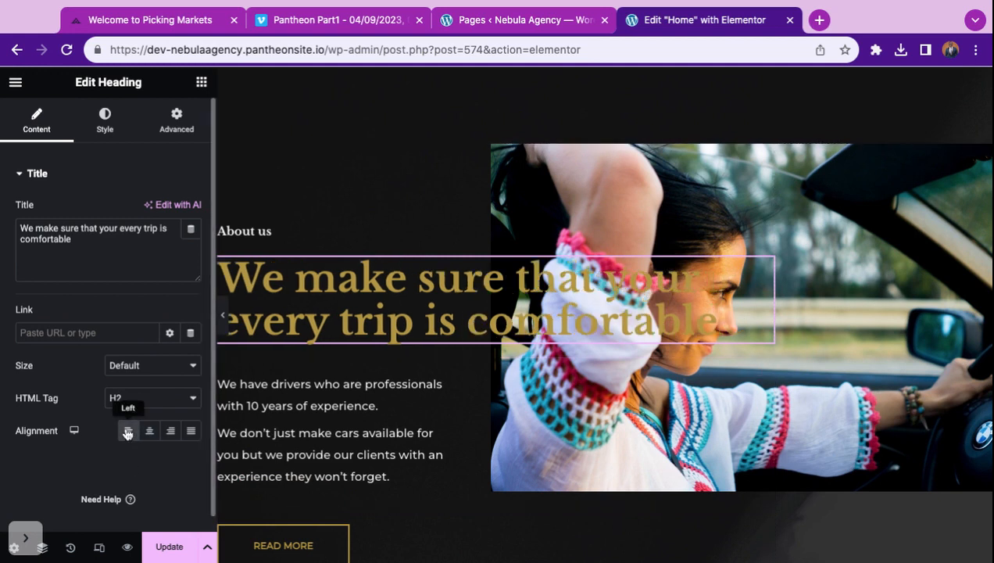
Resize the About us image by narrowing it, then widening it back to the edge of the page
click(780, 311)
click(723, 316)
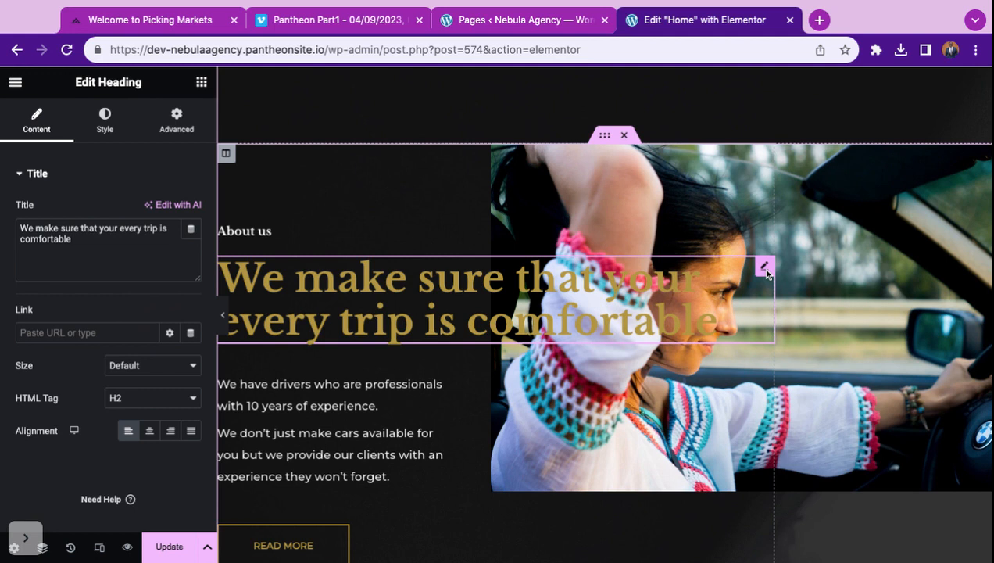
click(774, 303)
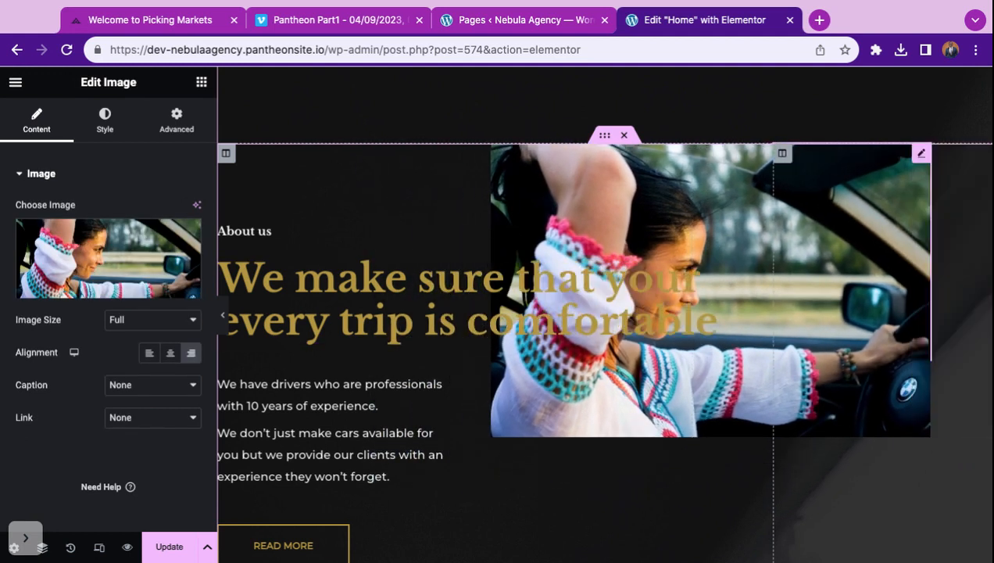
click(467, 289)
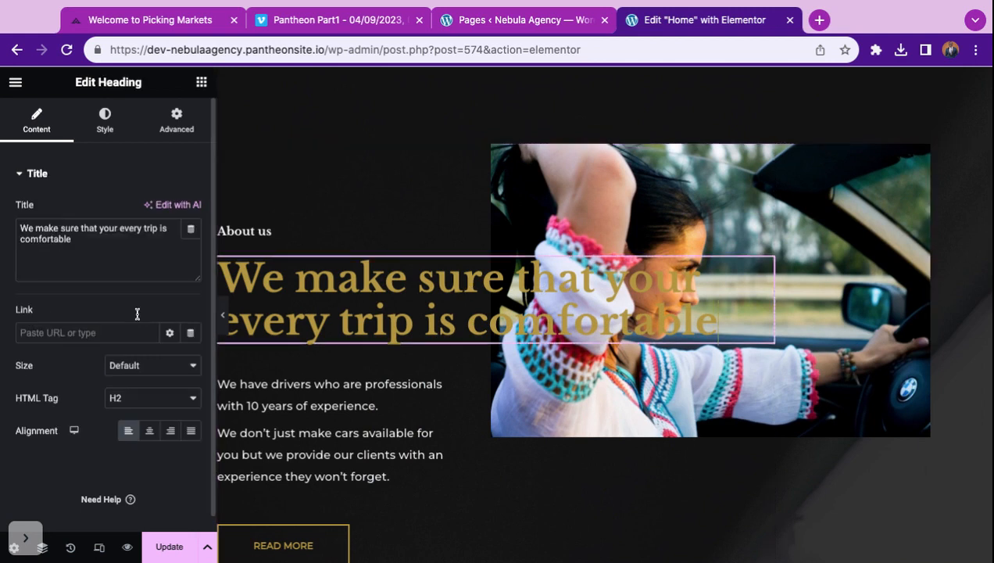
click(908, 241)
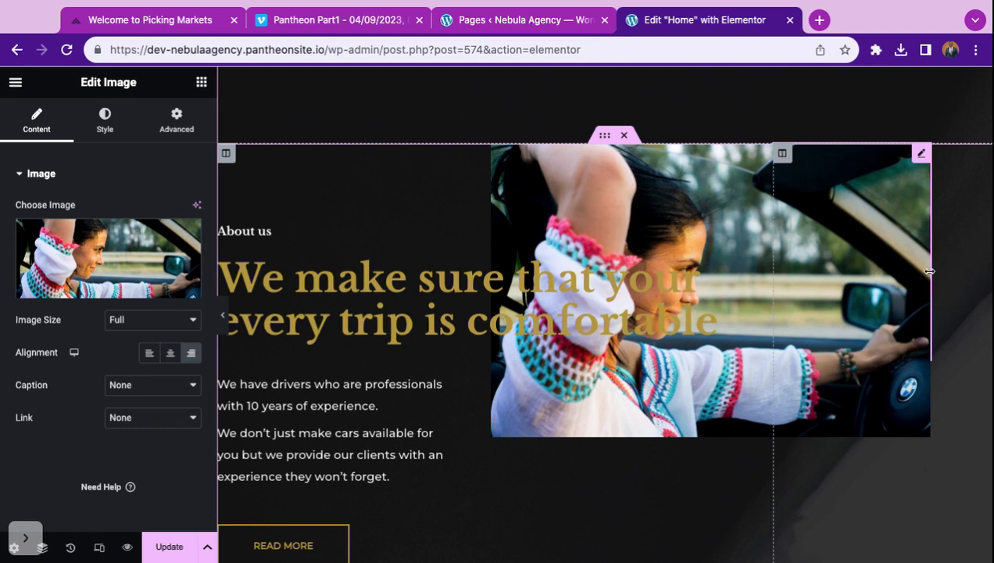
drag(931, 270, 929, 271)
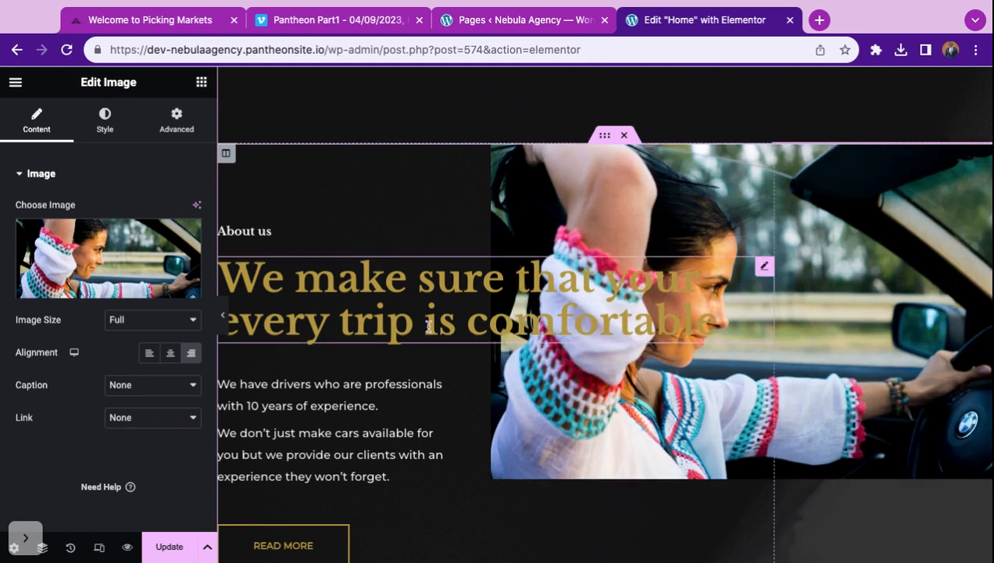
Set the font family of the "We make sure that your every trip is comfortable" heading to Times New Roman
click(378, 322)
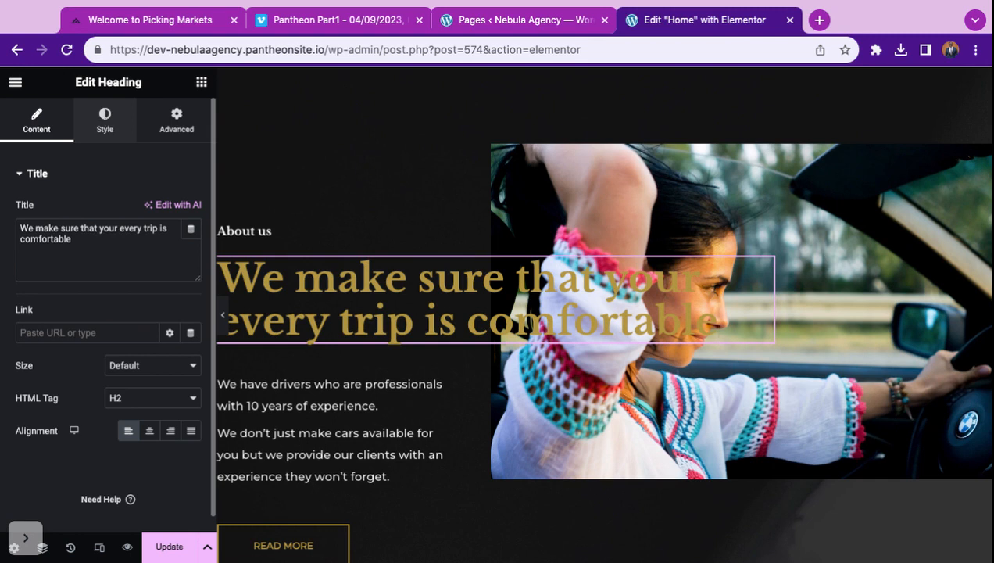
click(105, 121)
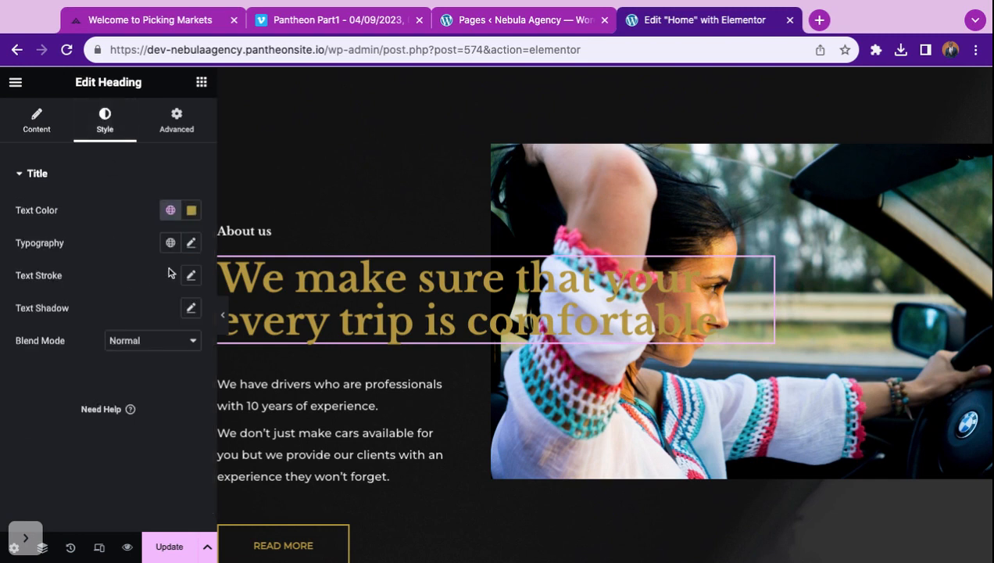
click(191, 243)
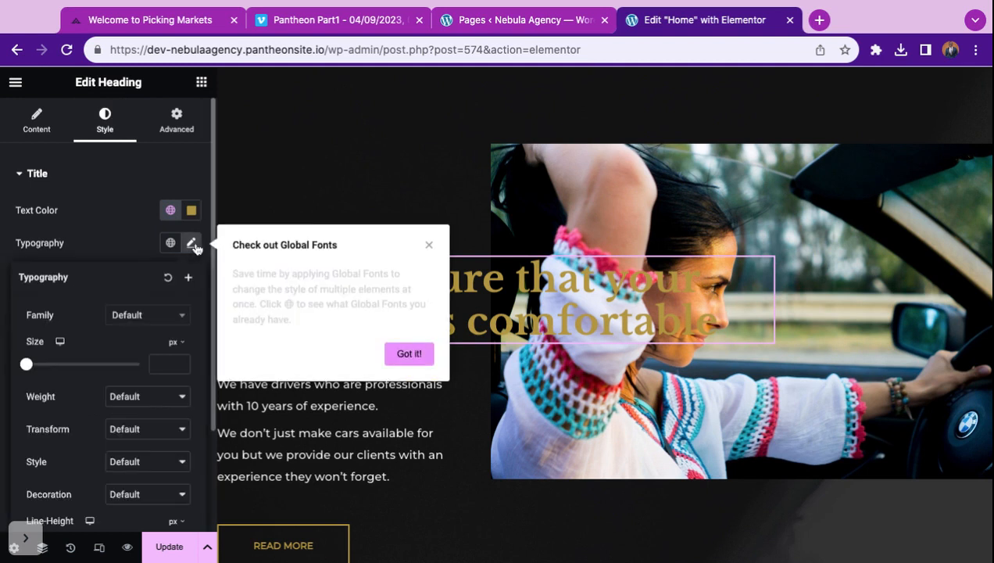
click(408, 354)
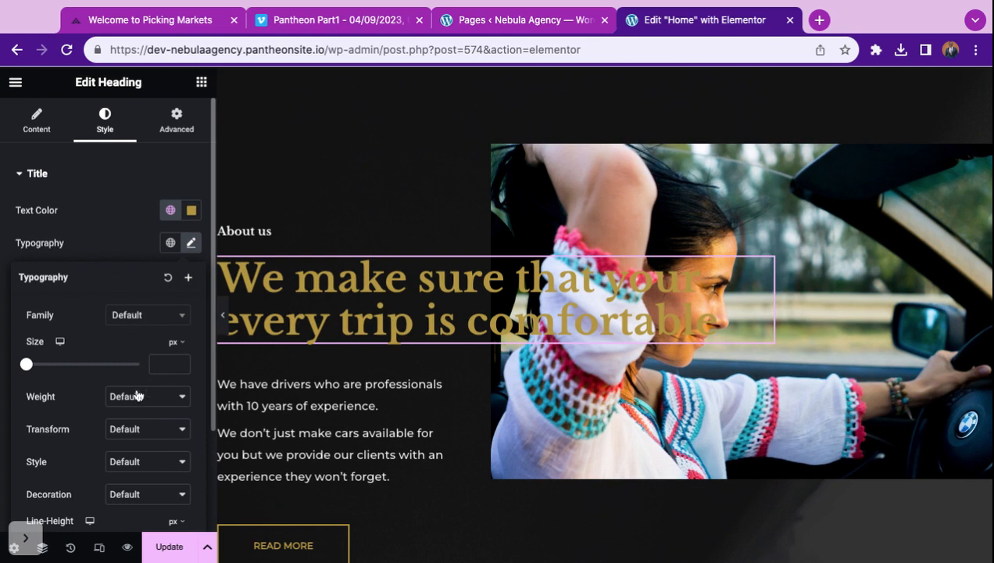
scroll(137, 393, down, 3)
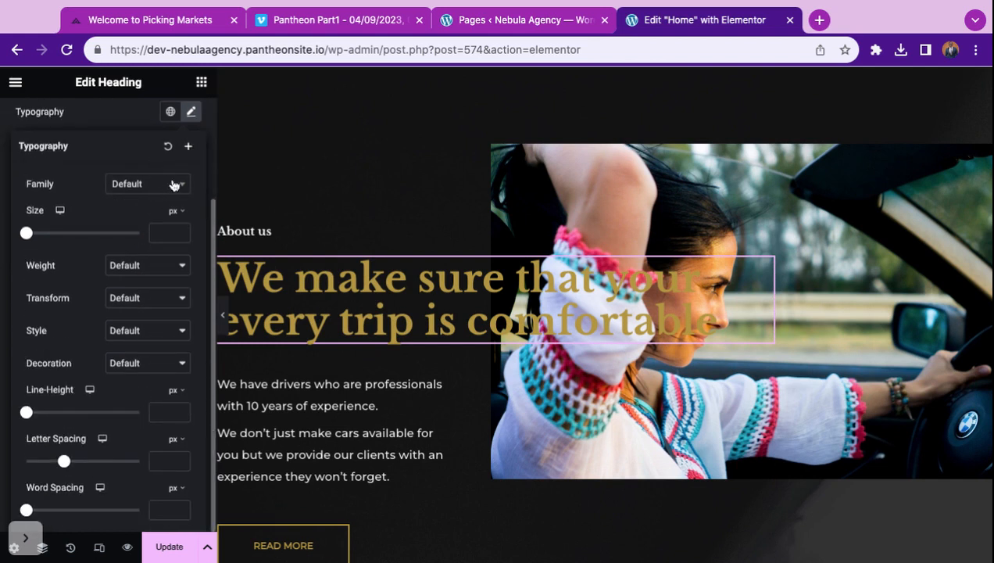
click(168, 184)
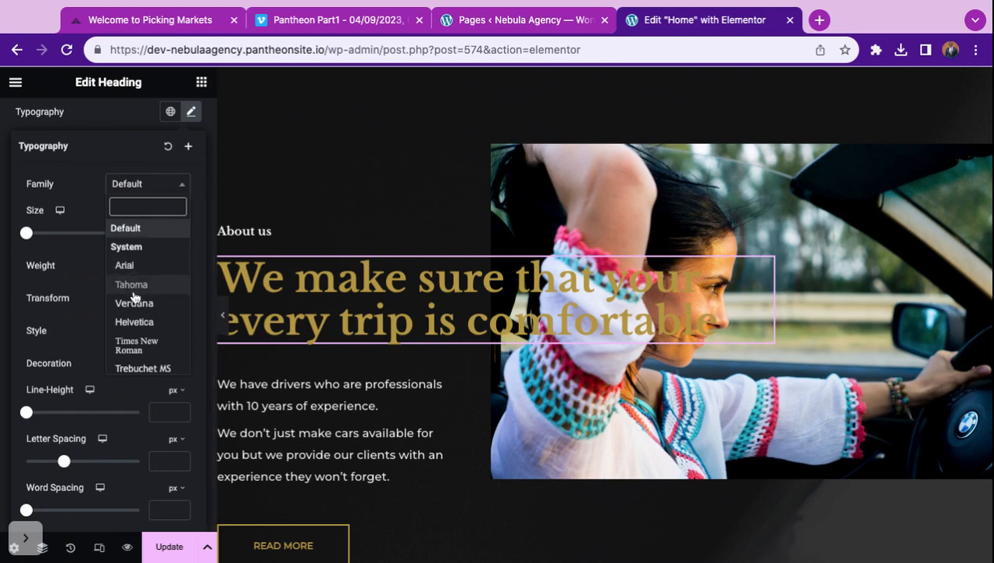
click(138, 354)
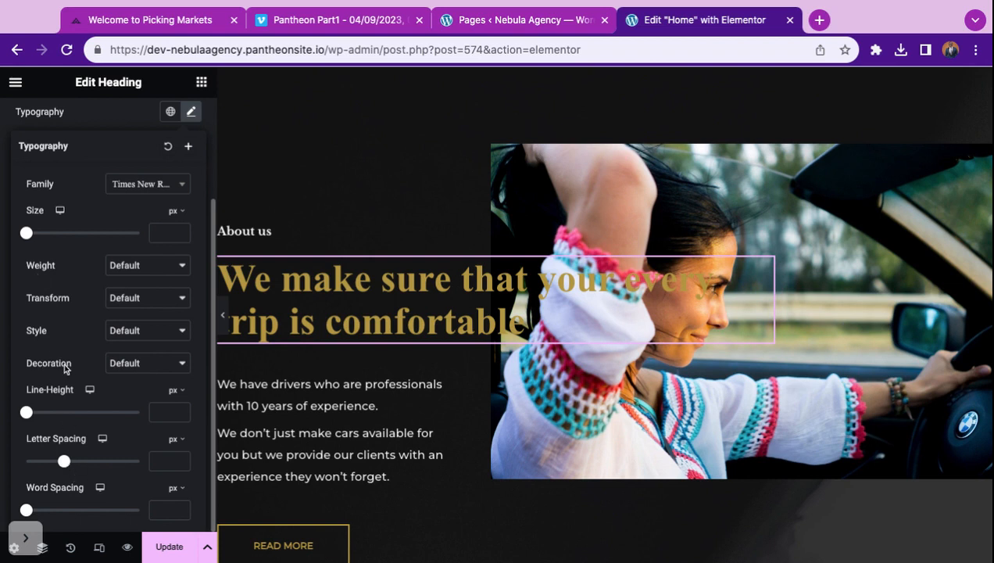
scroll(65, 368, up, 3)
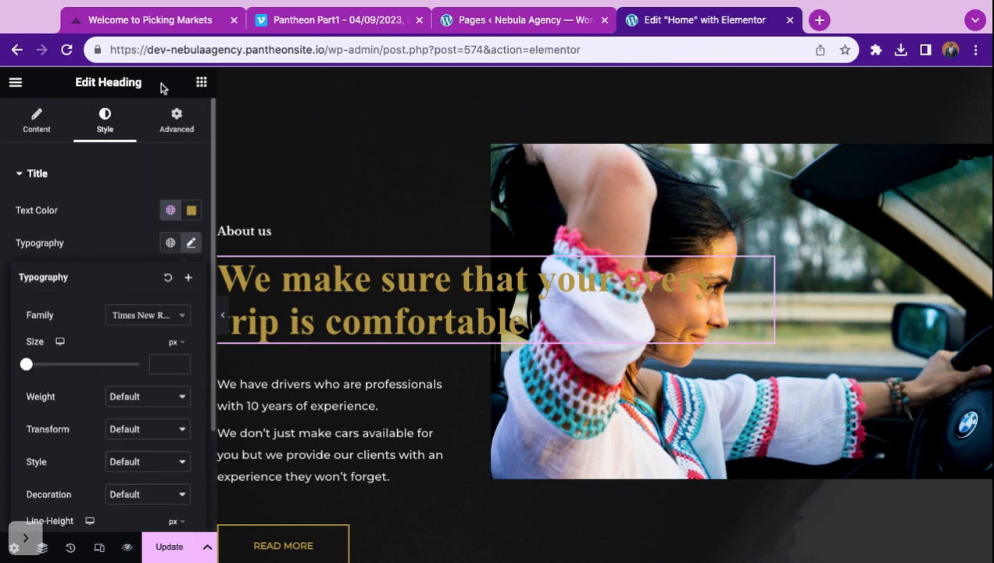
Look through the heading's Responsive, Background, Transform and Motion Effects settings
click(178, 125)
scroll(120, 318, down, 8)
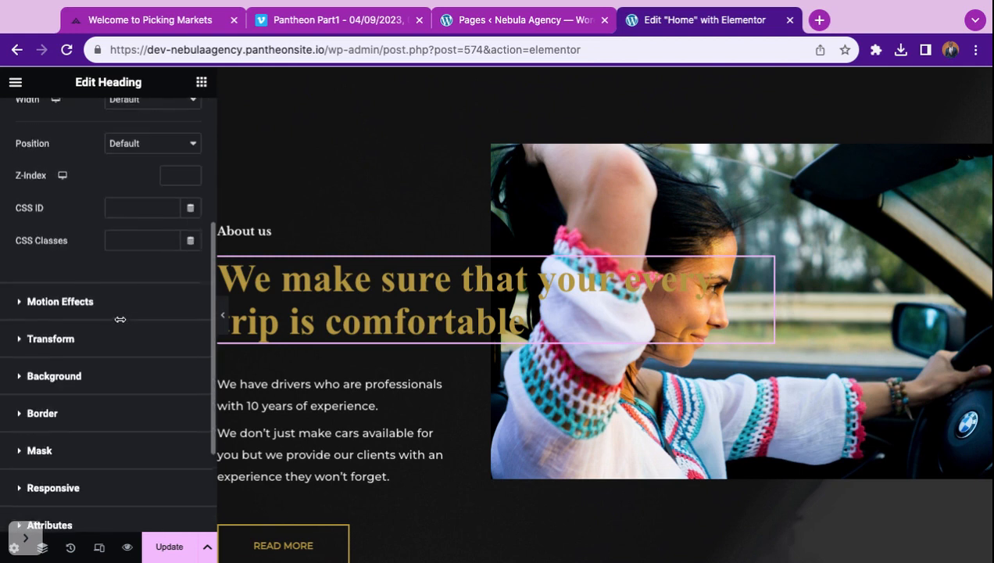
scroll(120, 319, down, 2)
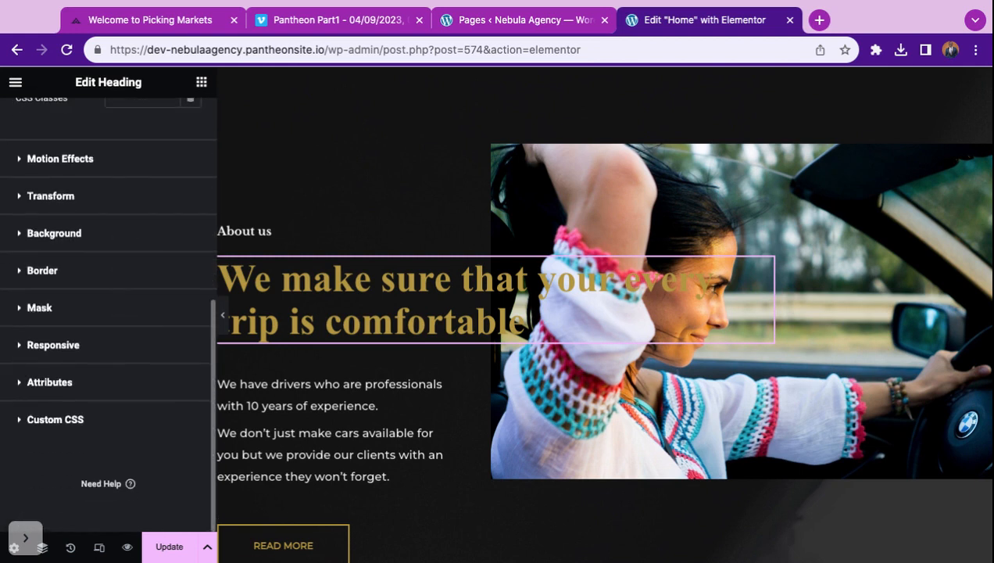
click(67, 346)
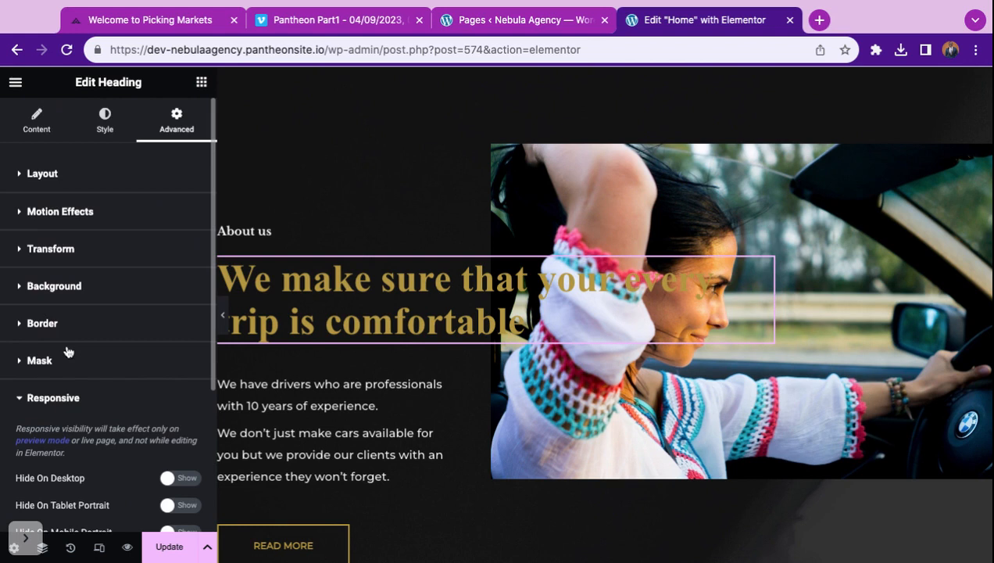
click(67, 290)
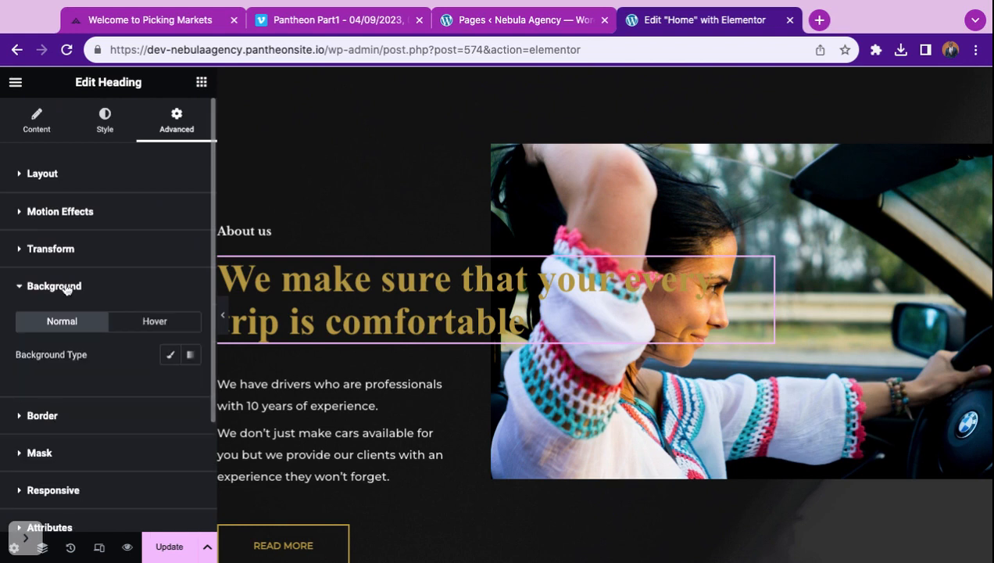
click(65, 250)
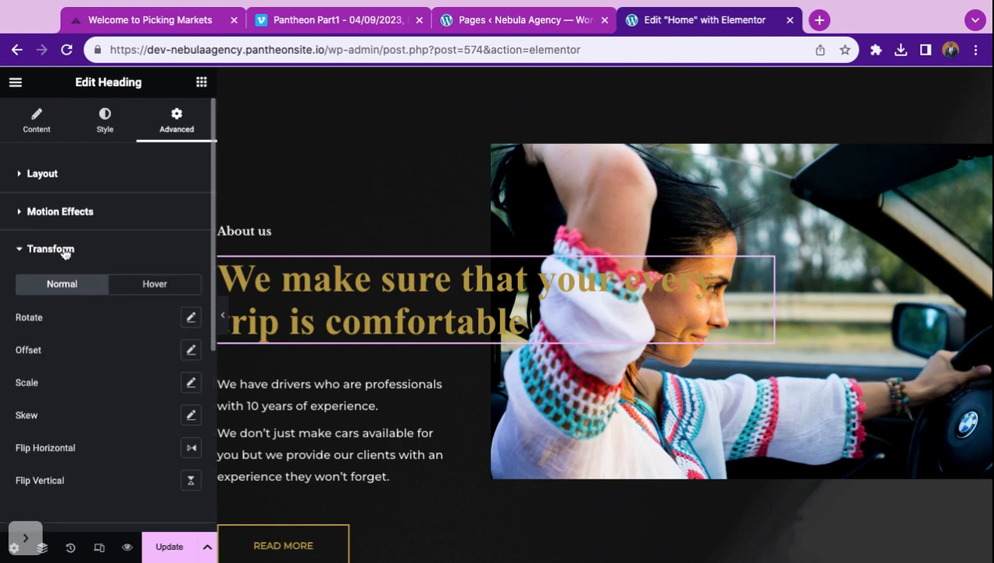
click(63, 214)
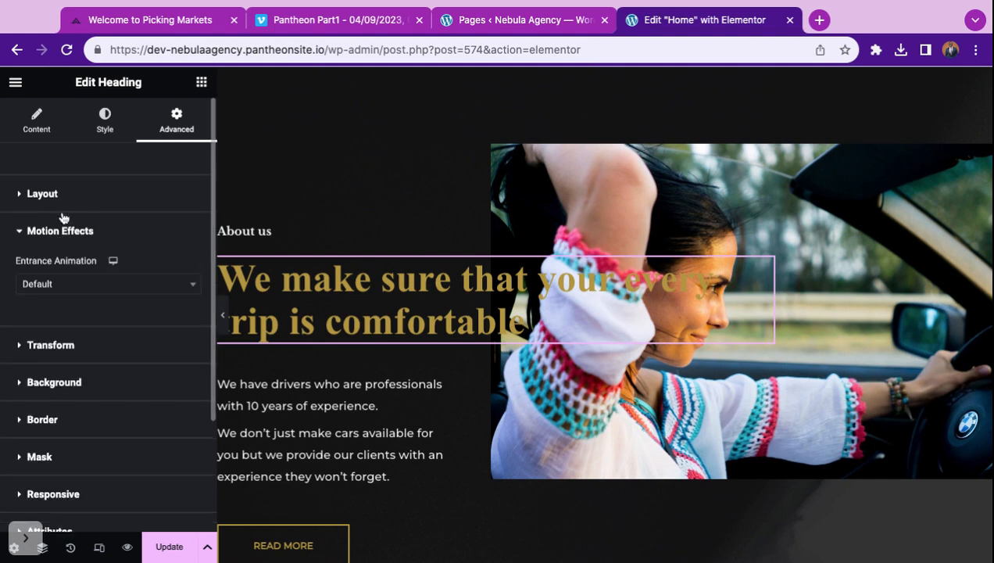
Try the Small, Medium, Large, XL and XXL sizes on the "We make sure that your every trip is comfortable" heading, ending with Default
click(36, 121)
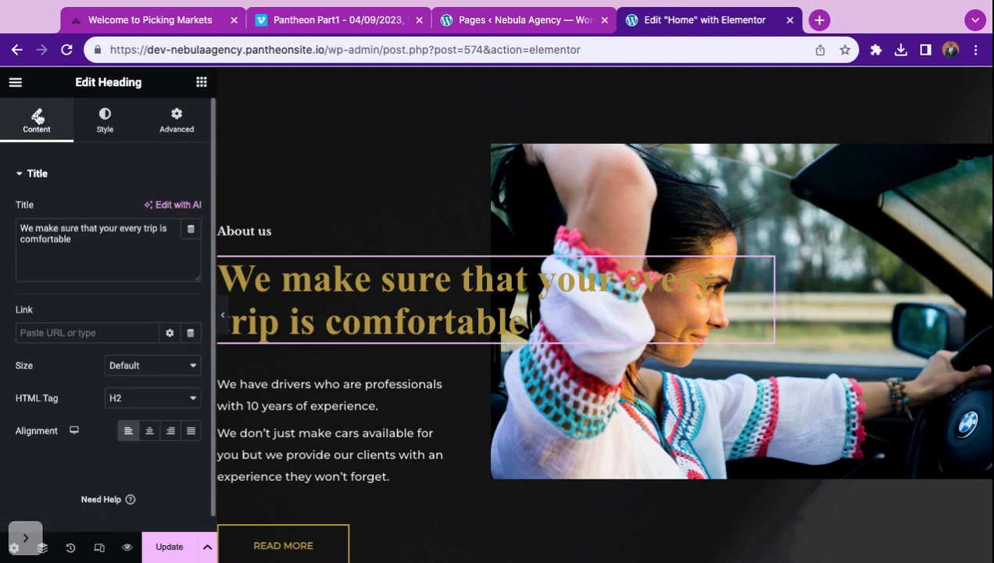
scroll(98, 367, down, 1)
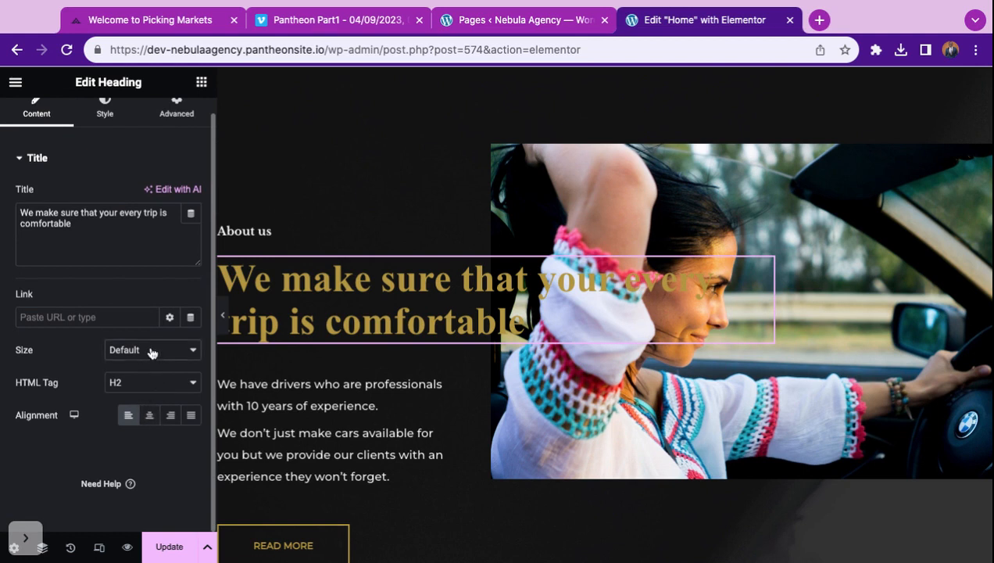
click(129, 364)
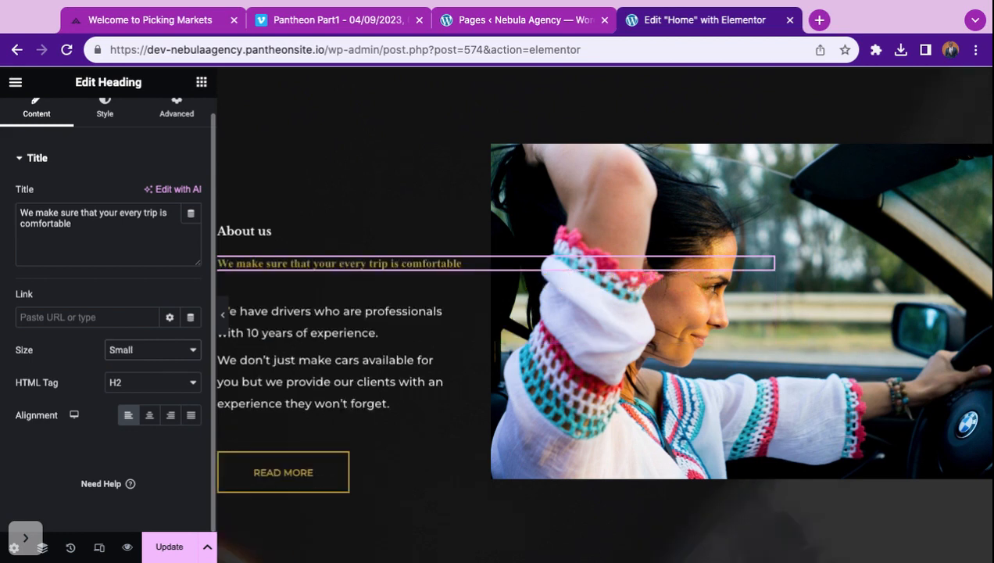
click(148, 350)
click(148, 365)
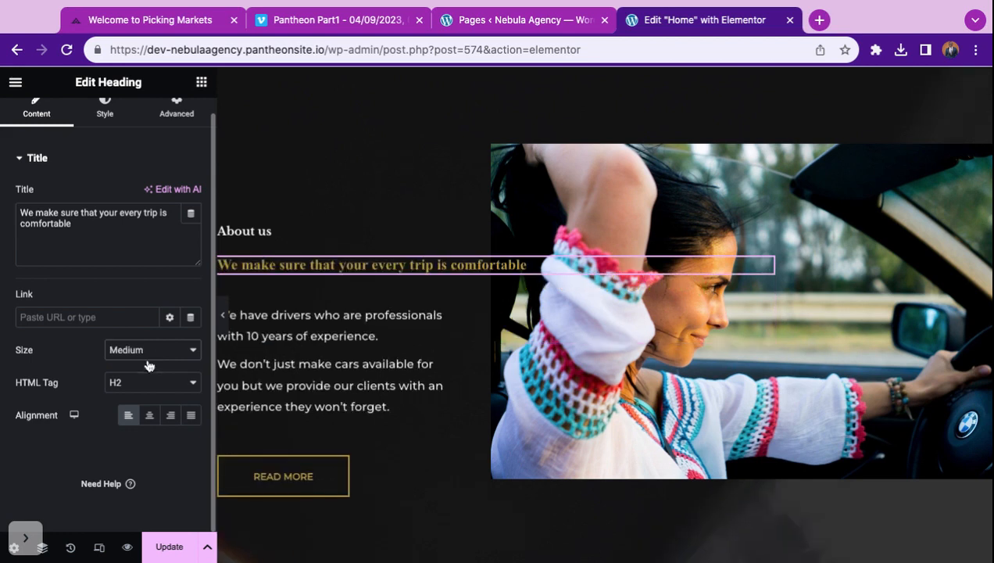
click(149, 345)
click(147, 365)
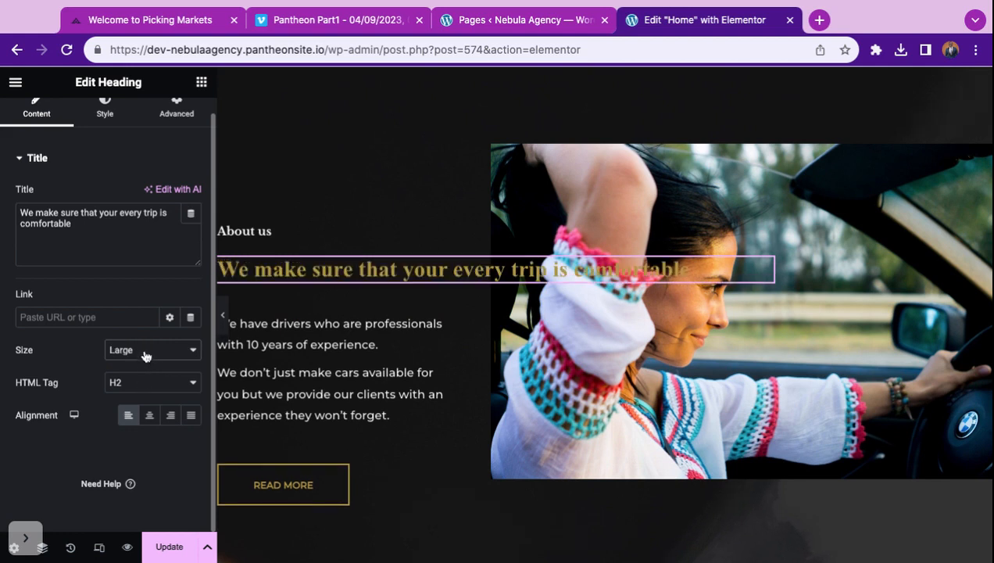
click(145, 355)
click(143, 367)
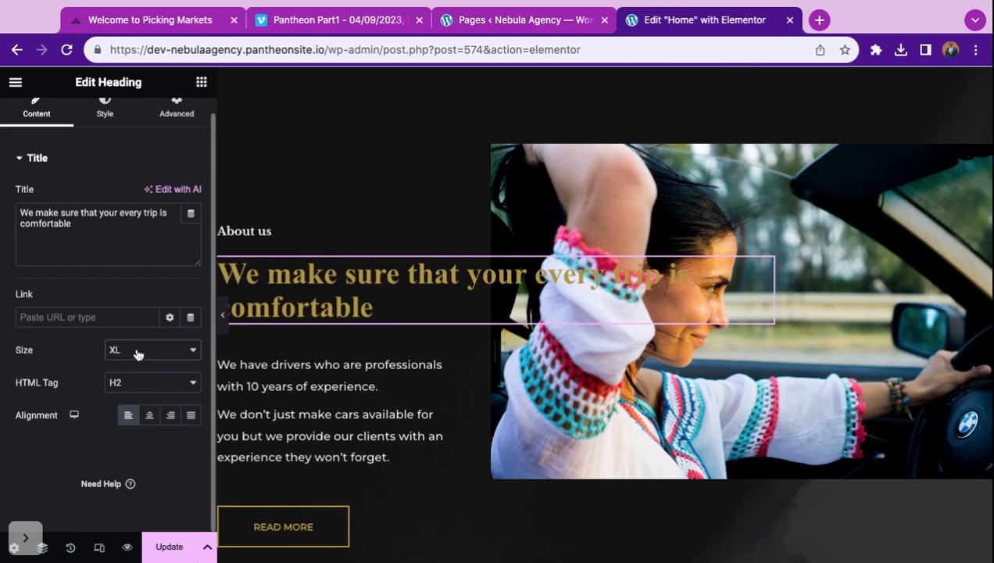
click(136, 354)
click(138, 370)
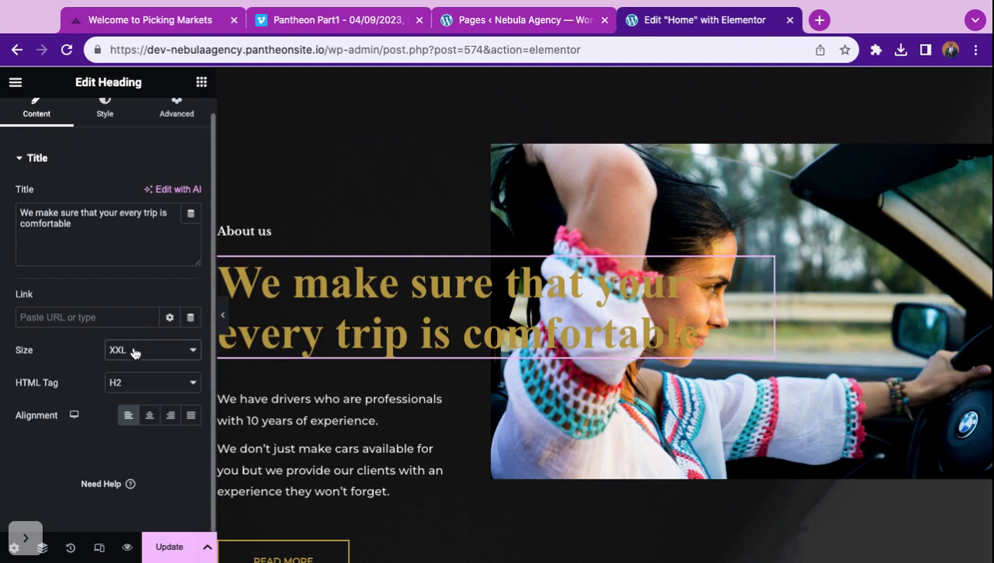
click(134, 352)
click(138, 282)
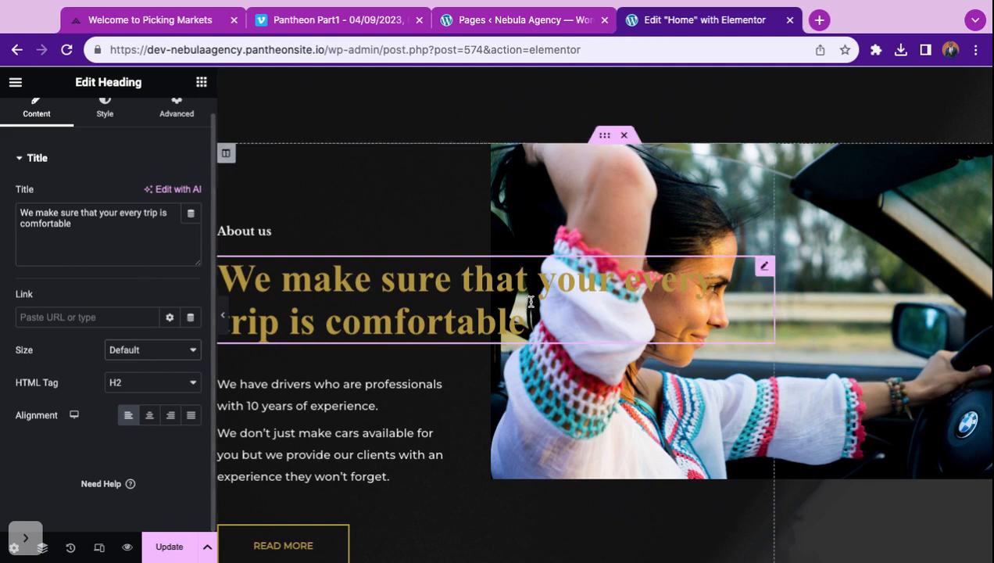
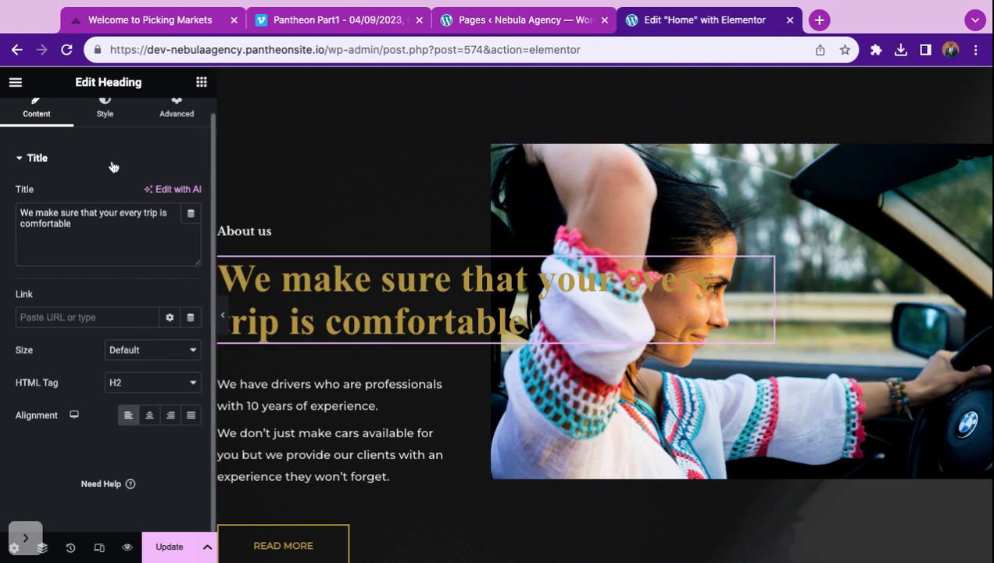
Try the global Secondary color on the heading text, ending with the custom off-white #F5F5F5
scroll(111, 163, up, 1)
click(109, 118)
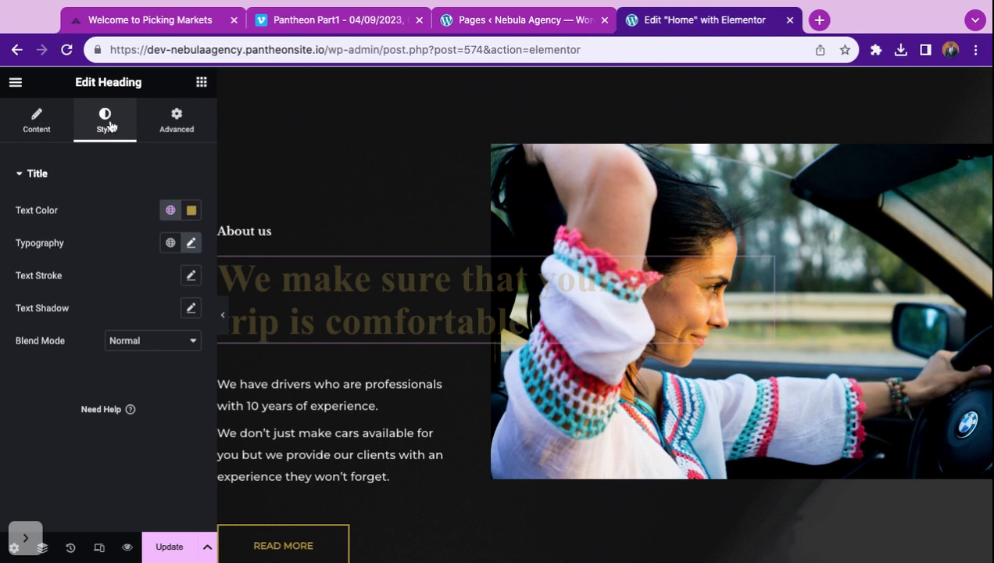
click(171, 211)
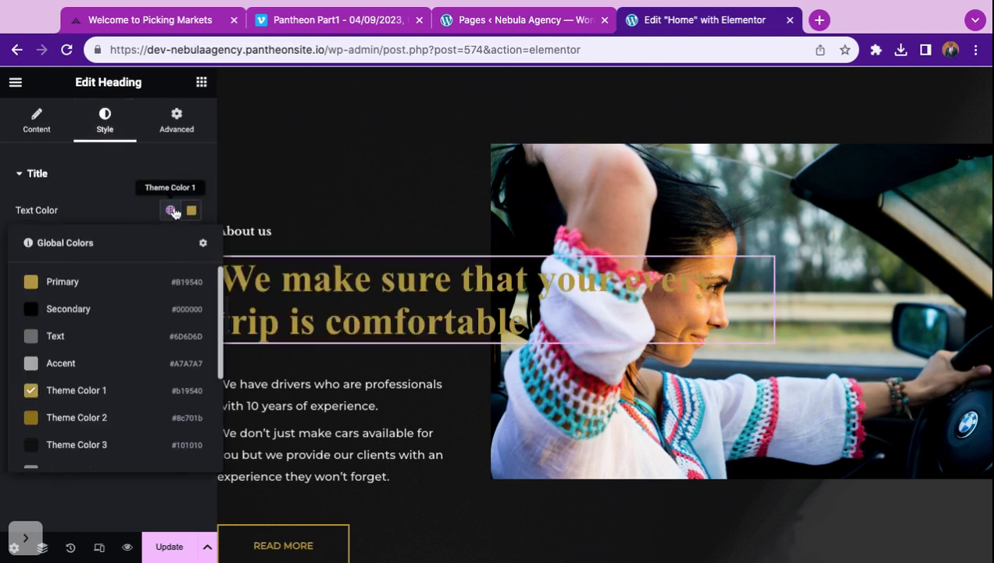
click(58, 313)
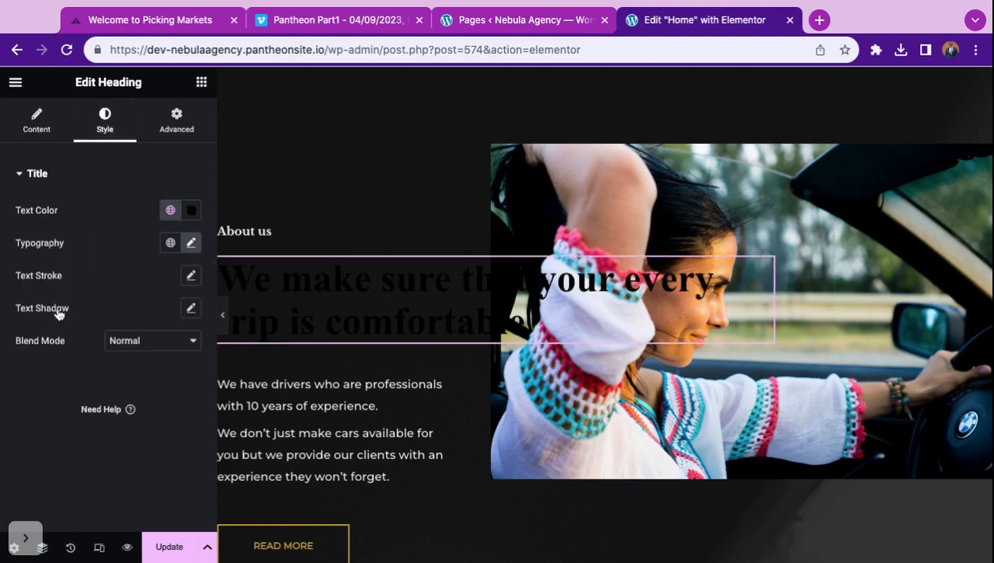
click(191, 211)
drag(116, 281, 110, 283)
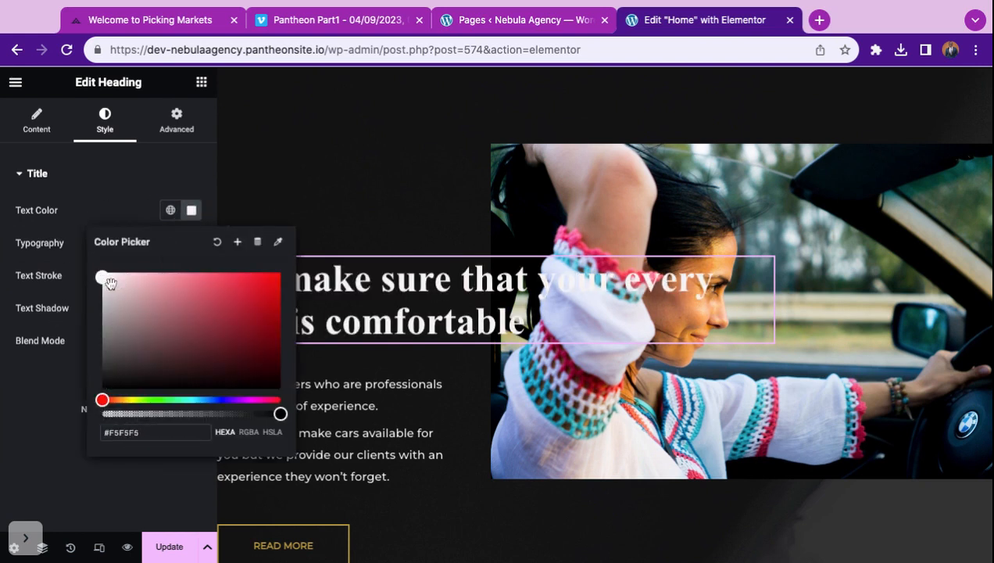
click(211, 195)
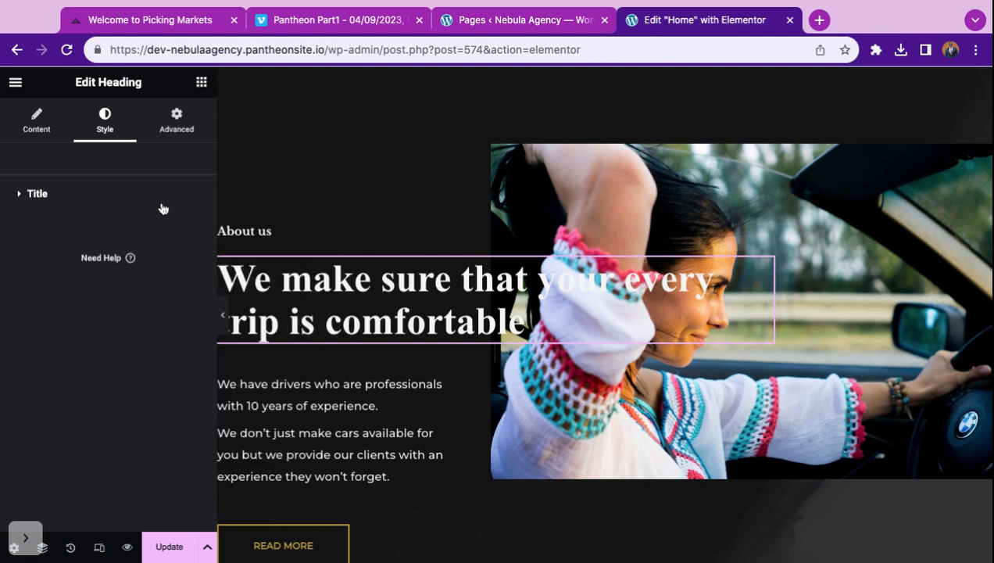
click(102, 200)
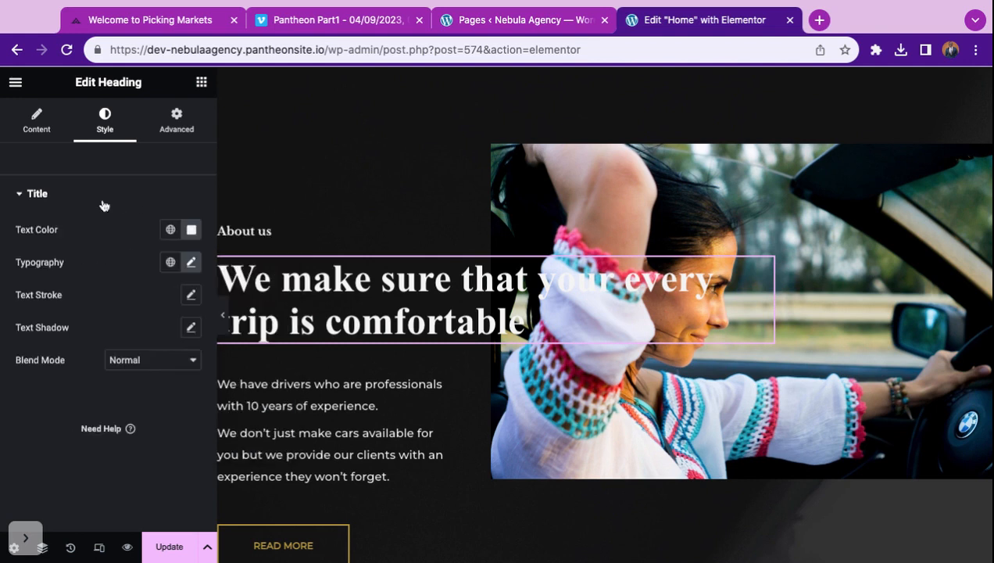
Try the global Theme Color 4 and Accent grays as the heading's text color
click(167, 229)
scroll(70, 403, down, 2)
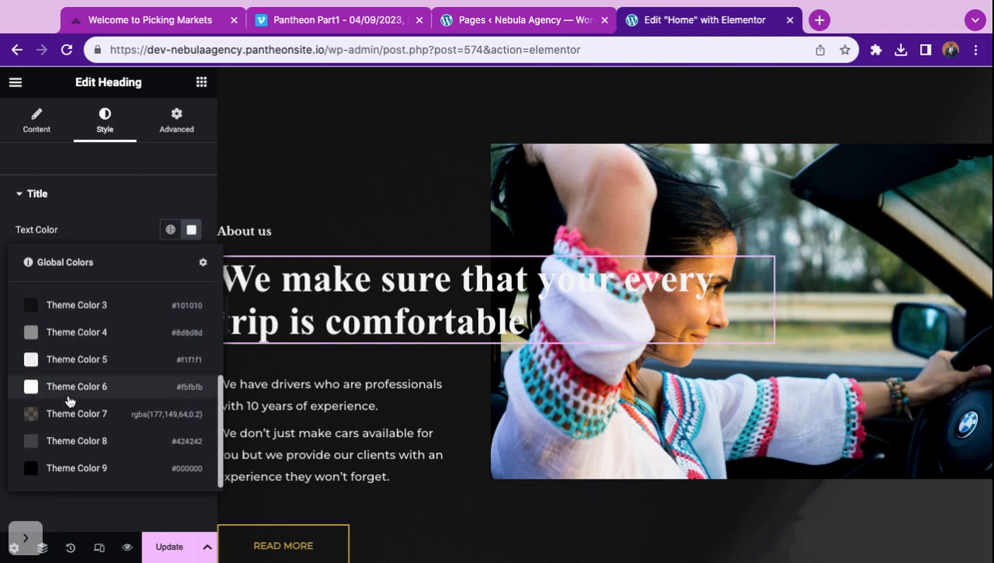
scroll(70, 406, up, 3)
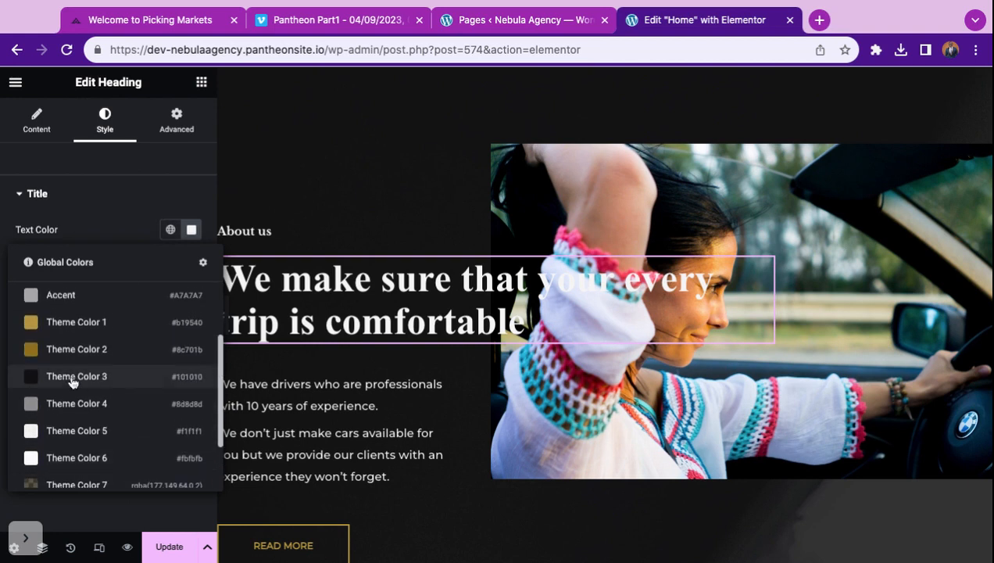
click(72, 410)
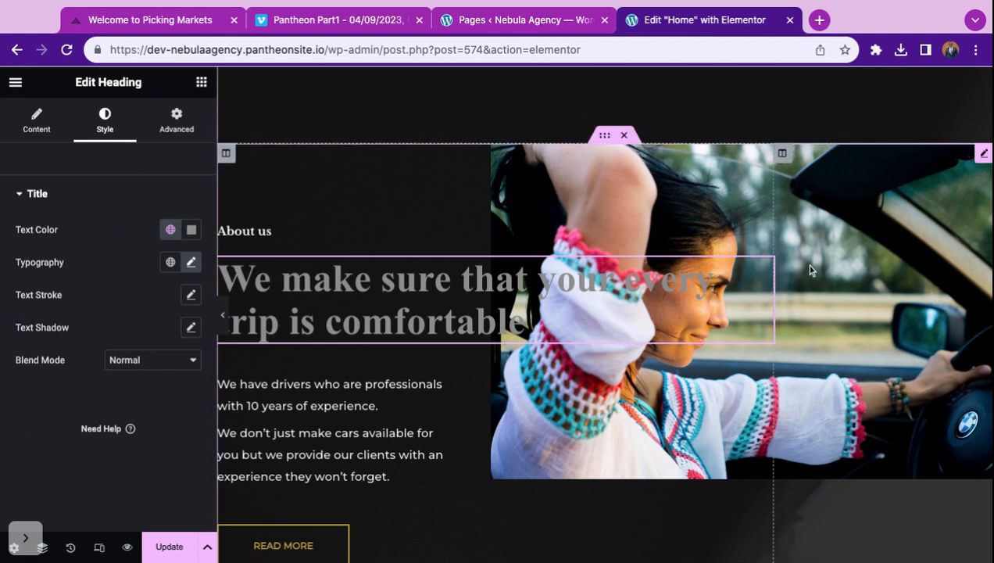
click(169, 231)
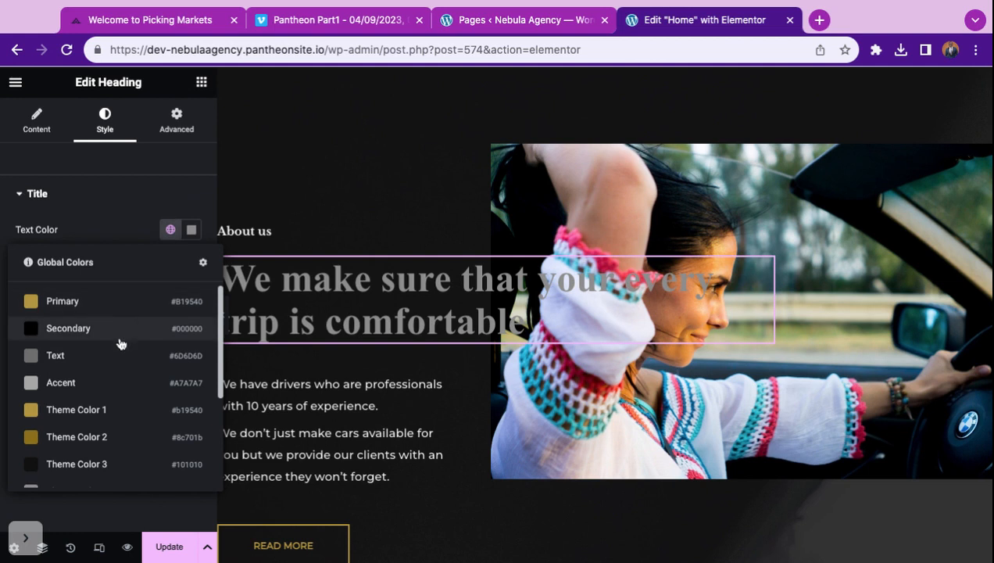
click(119, 381)
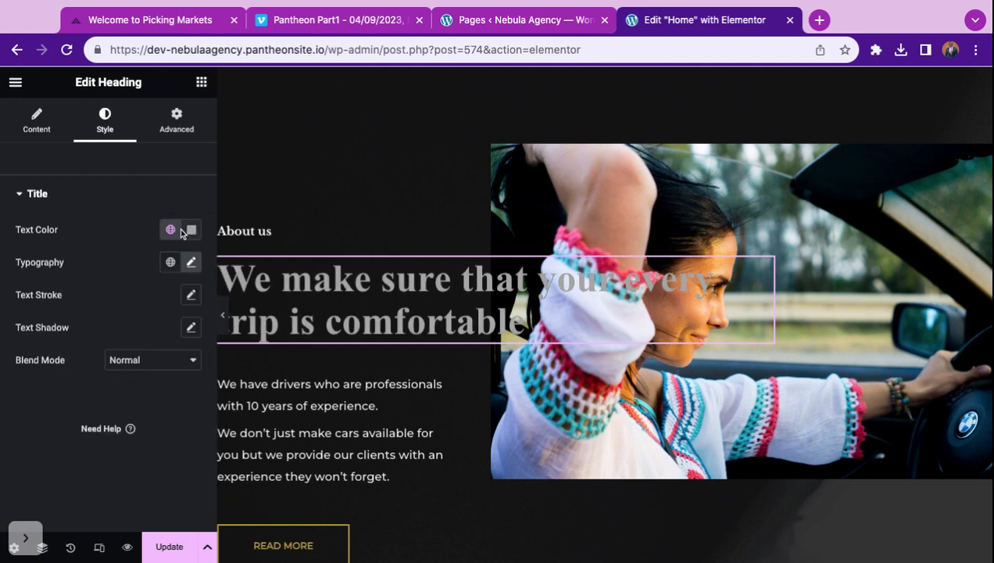
Add a text shadow to the heading with blur 10 and the color rgba(233, 101, 101, 0.3)
click(192, 327)
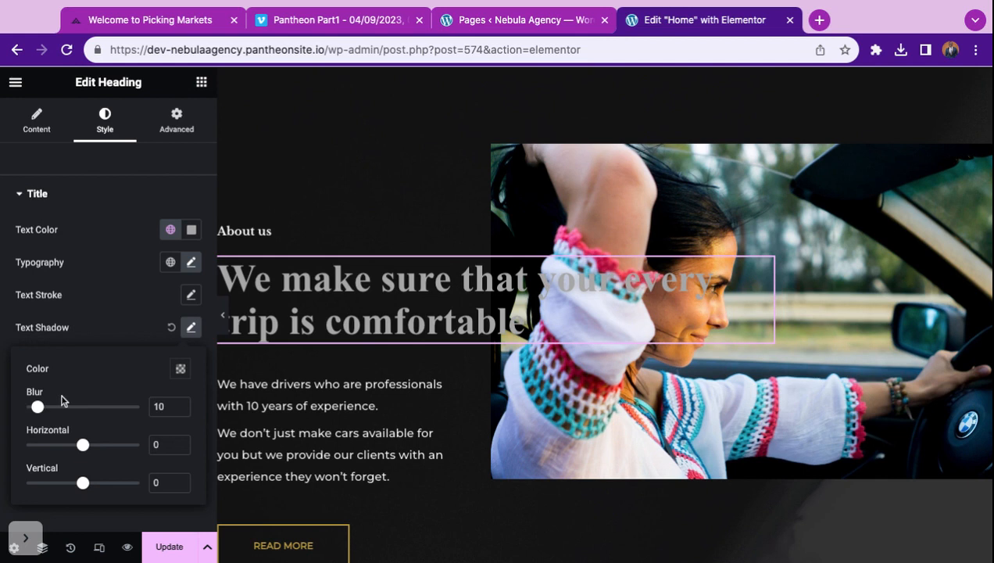
click(190, 262)
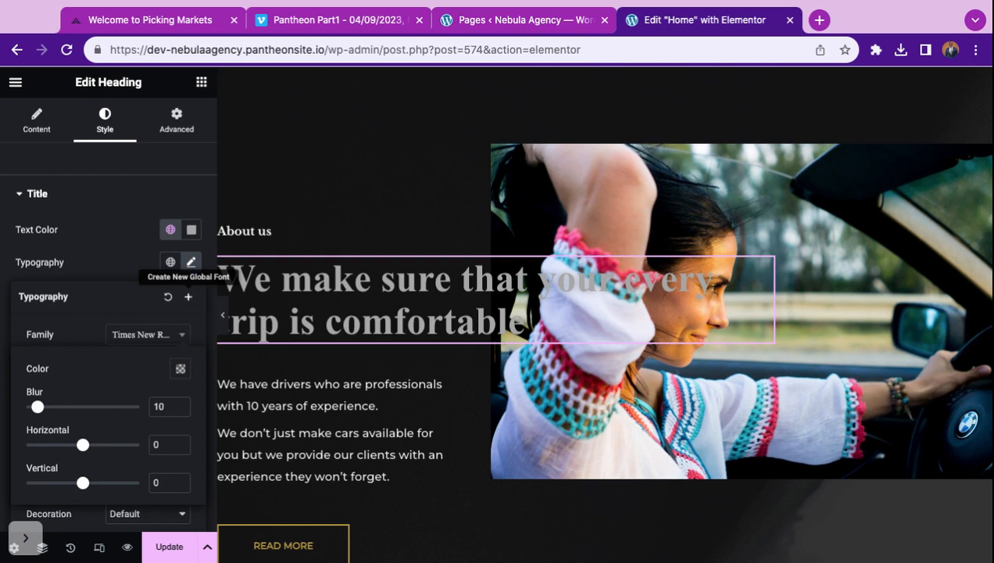
scroll(168, 398, down, 2)
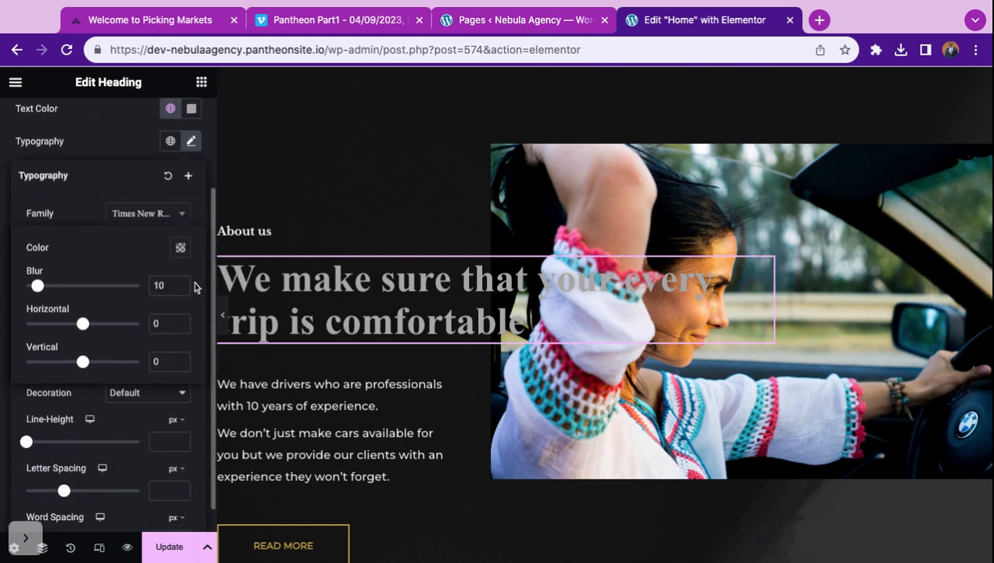
click(181, 248)
click(126, 360)
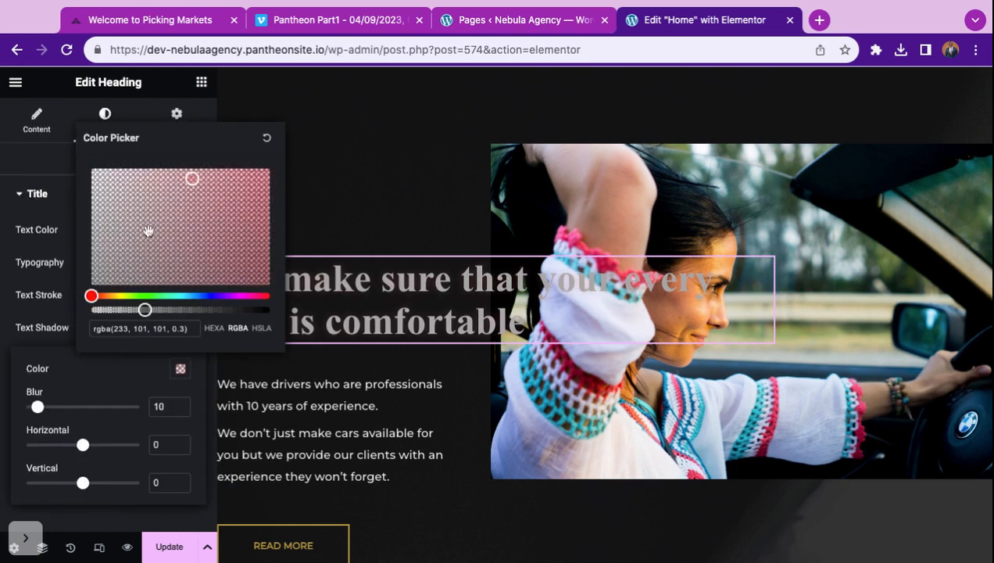
click(71, 238)
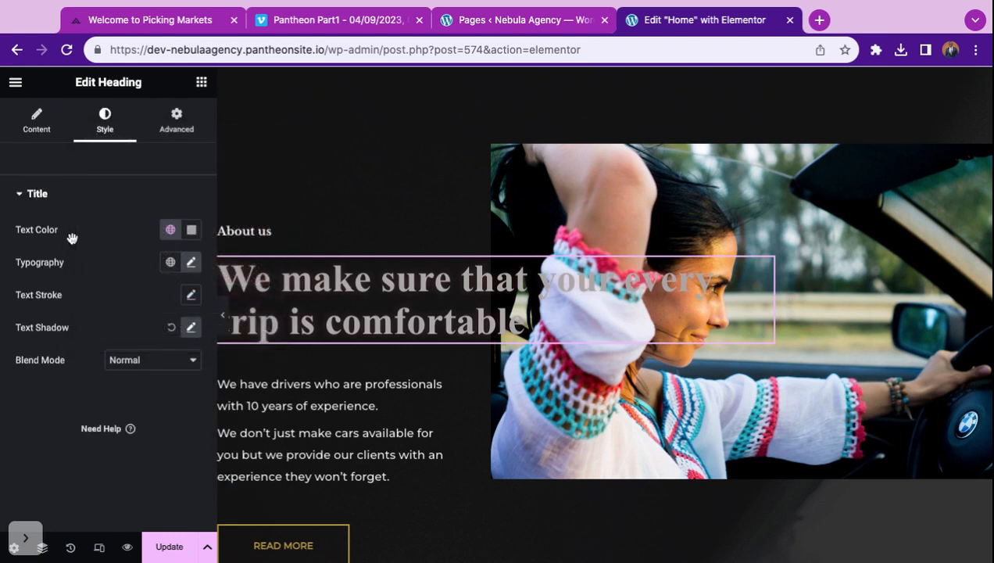
Try light custom tints on the heading text, ending with the dark blue #131BA8
click(191, 229)
drag(110, 314, 109, 301)
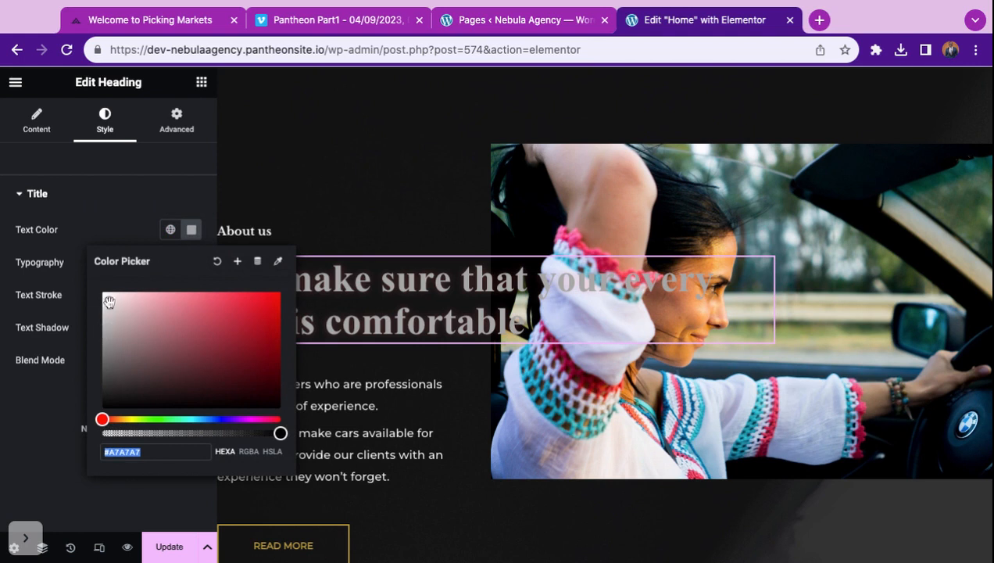
drag(204, 419, 197, 418)
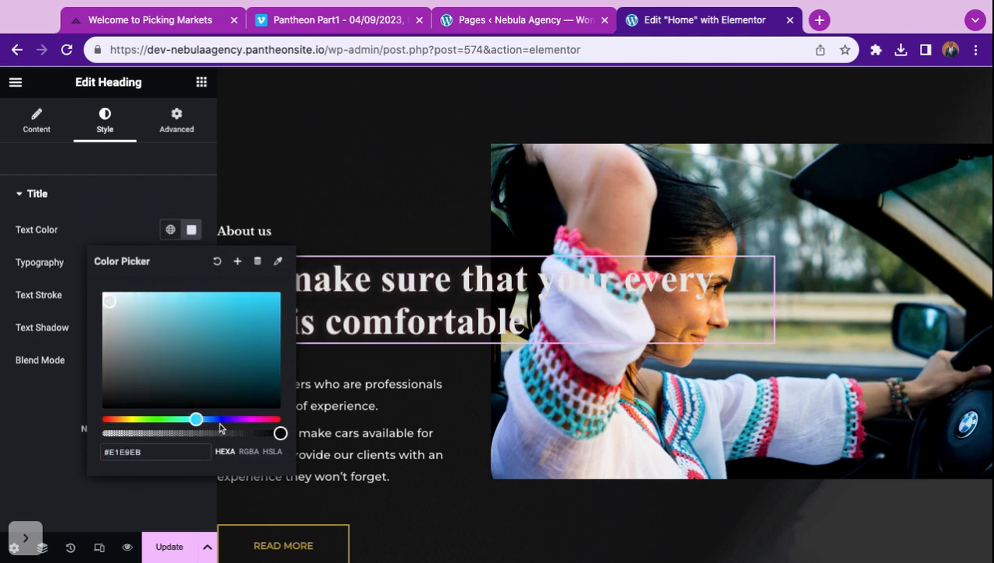
click(220, 420)
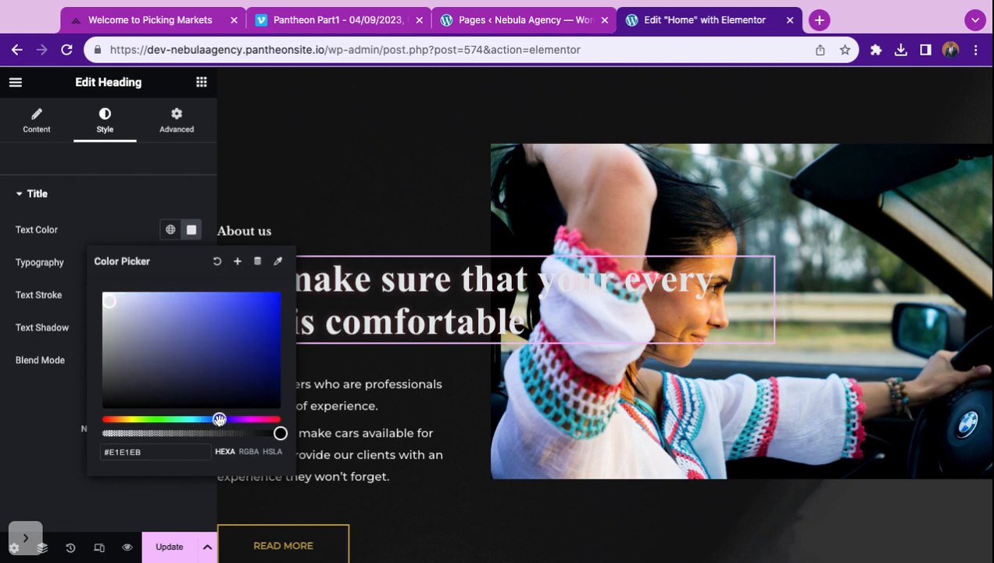
click(259, 331)
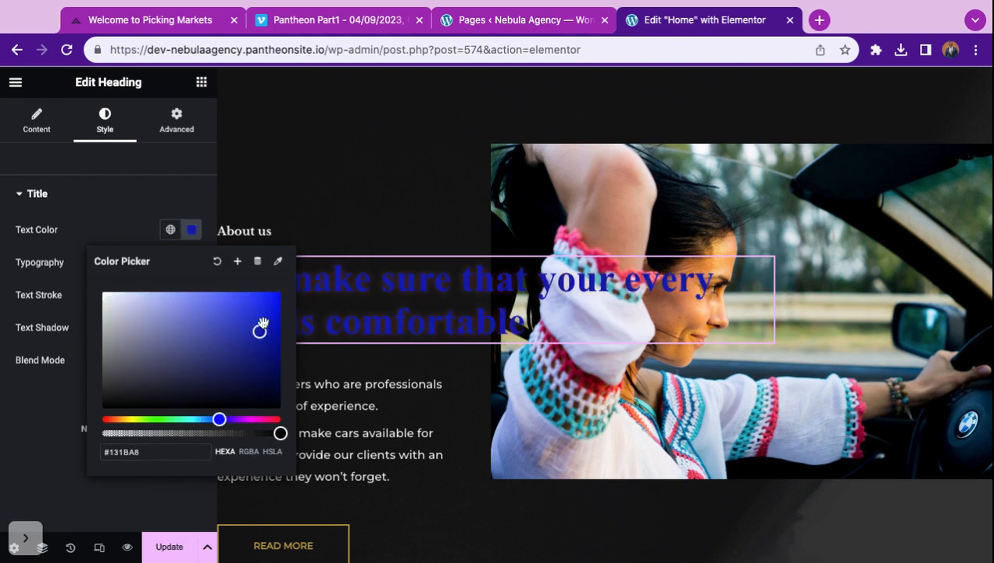
Set the "We make sure that your every trip is comfortable" heading's text color to #6569B1 and update the page
click(176, 319)
click(188, 369)
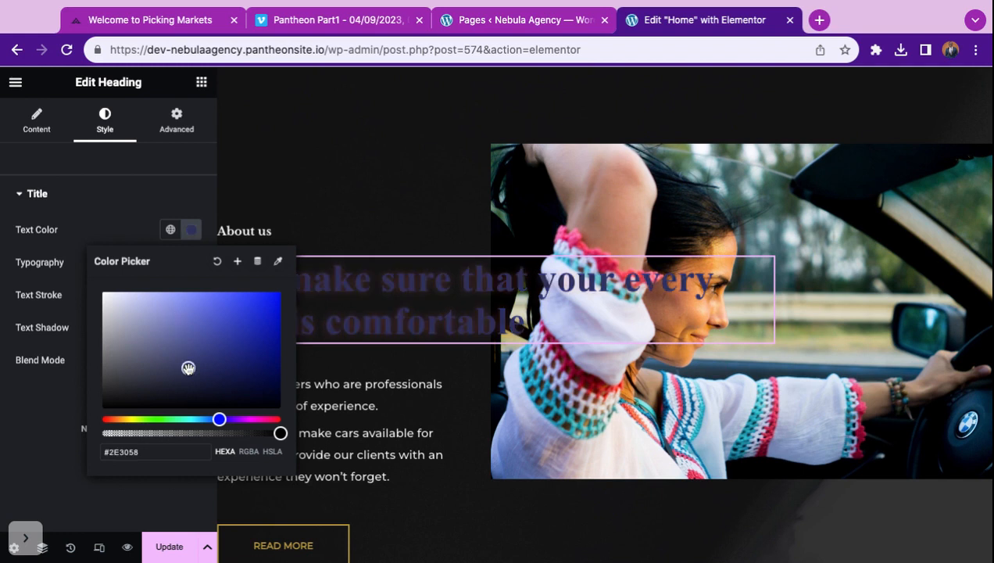
click(177, 328)
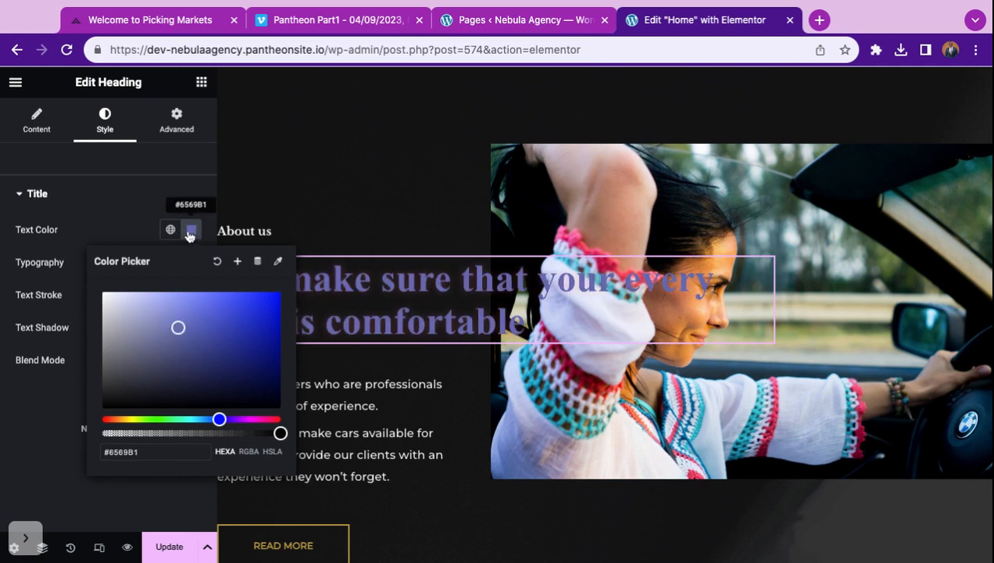
click(144, 220)
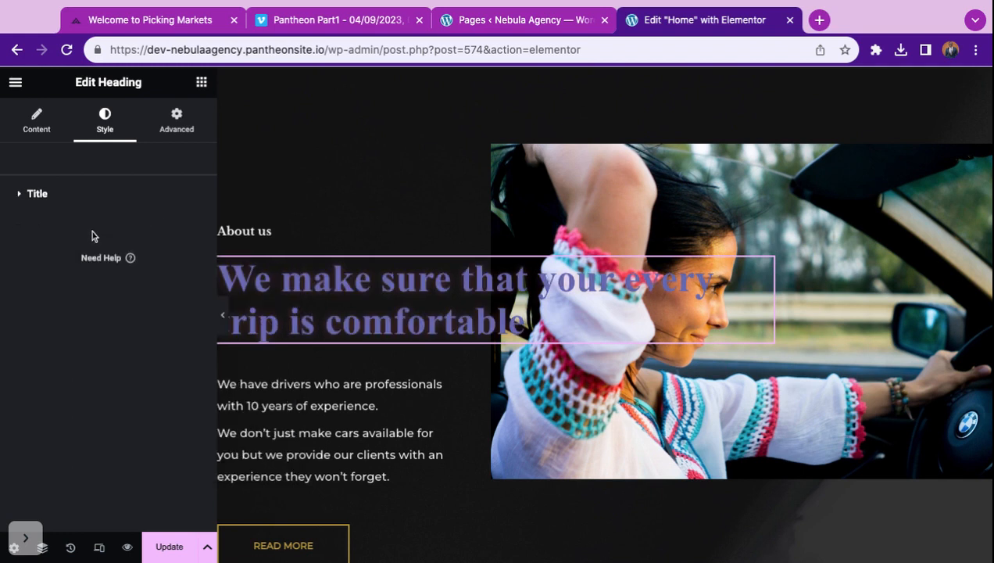
click(47, 133)
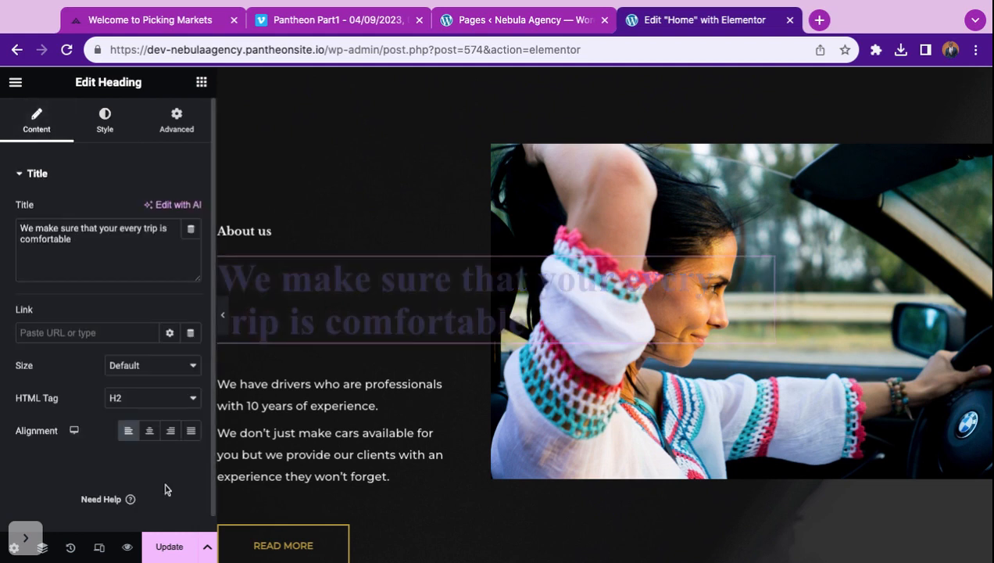
click(171, 551)
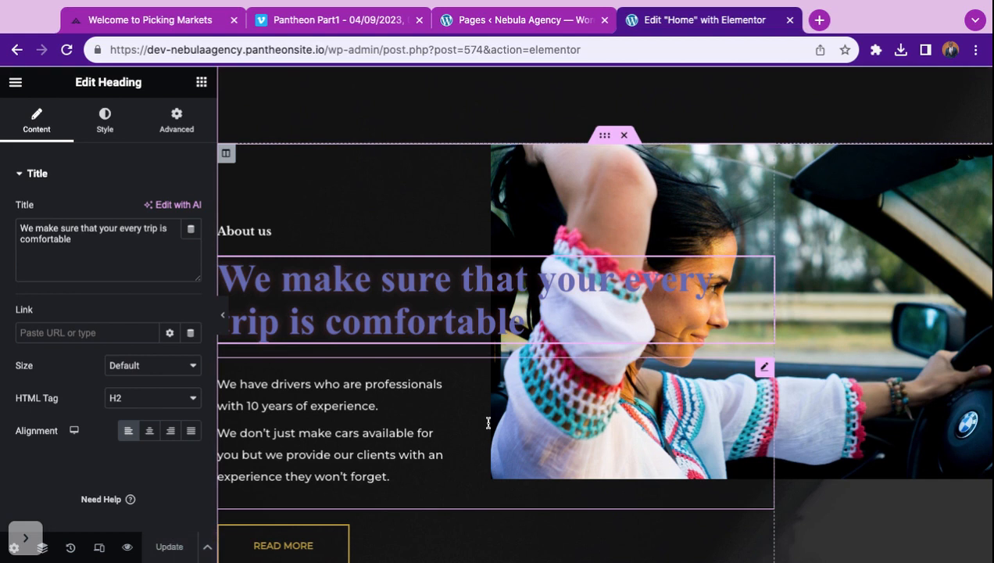
Reduce the normal-state opacity of the About us image of the woman driving to 0.13
click(893, 248)
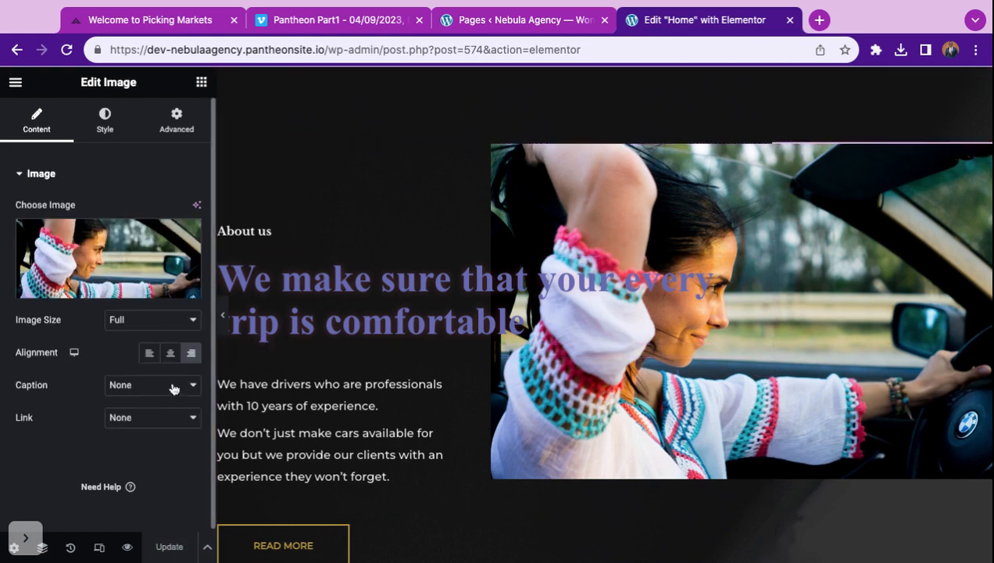
click(106, 125)
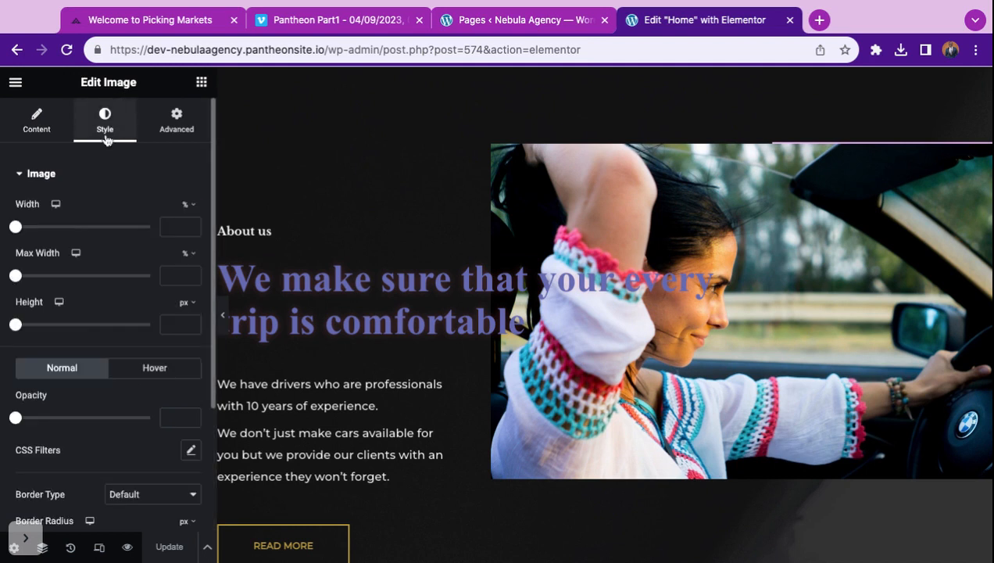
scroll(100, 356, down, 3)
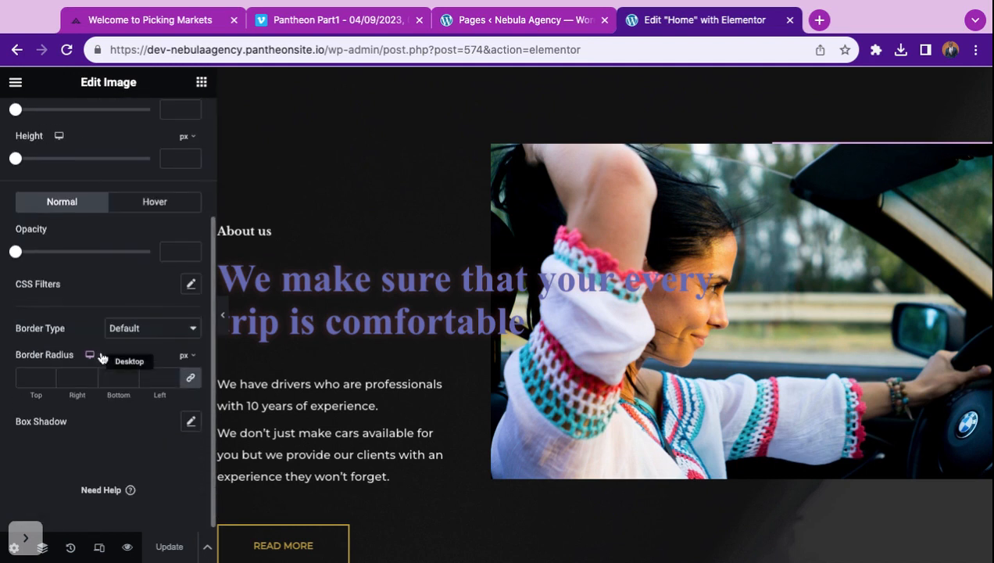
scroll(54, 323, up, 1)
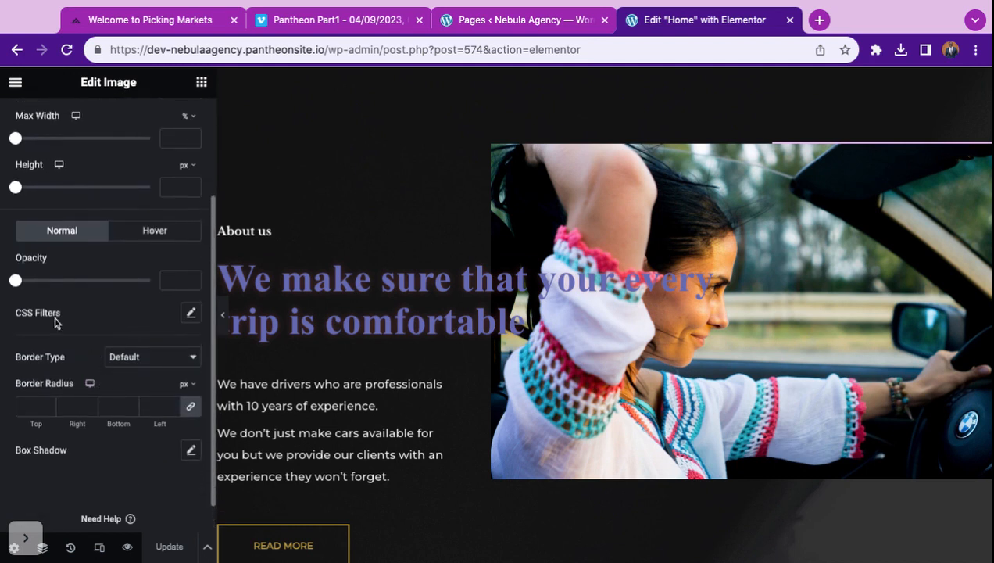
click(20, 282)
drag(21, 284, 19, 280)
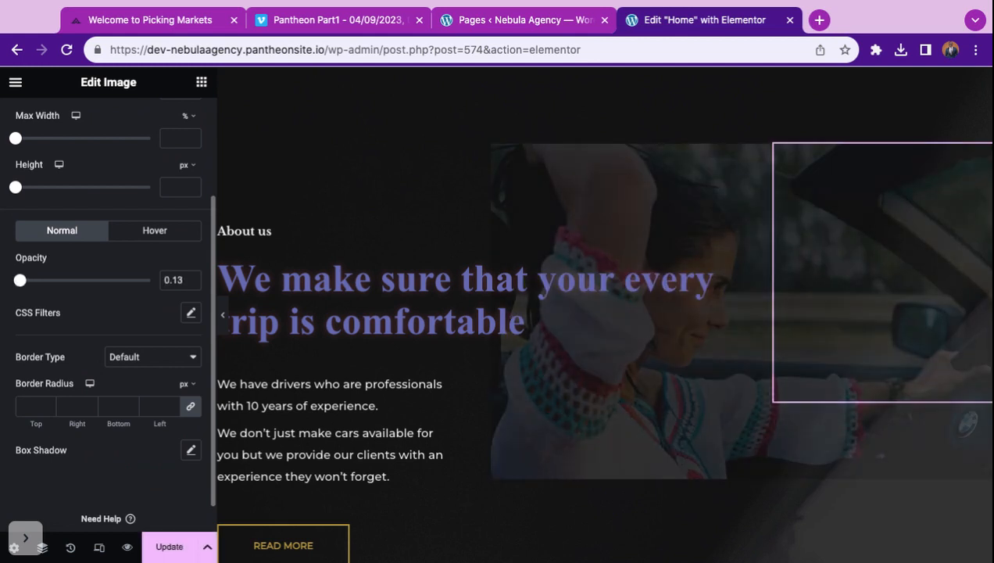
click(685, 303)
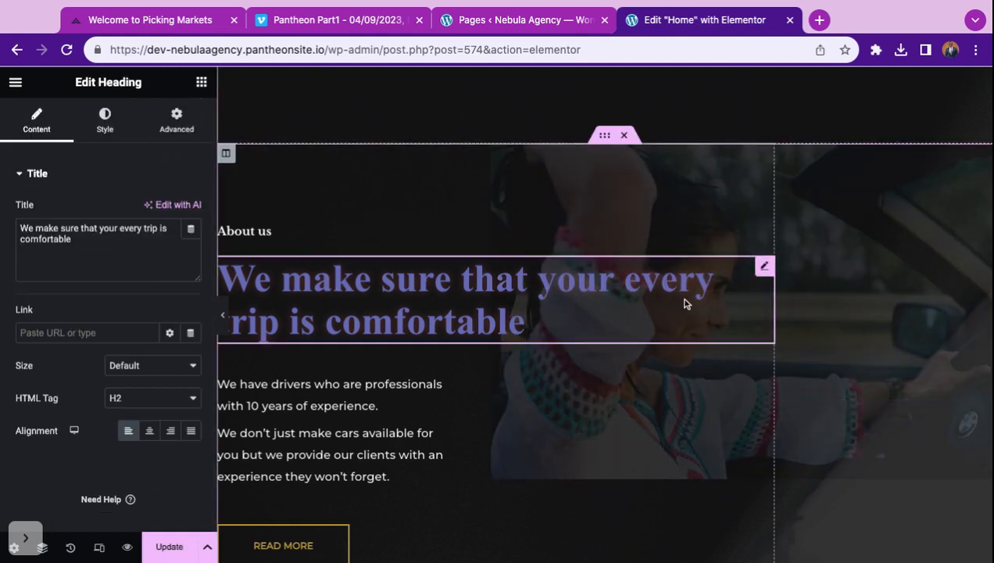
click(898, 263)
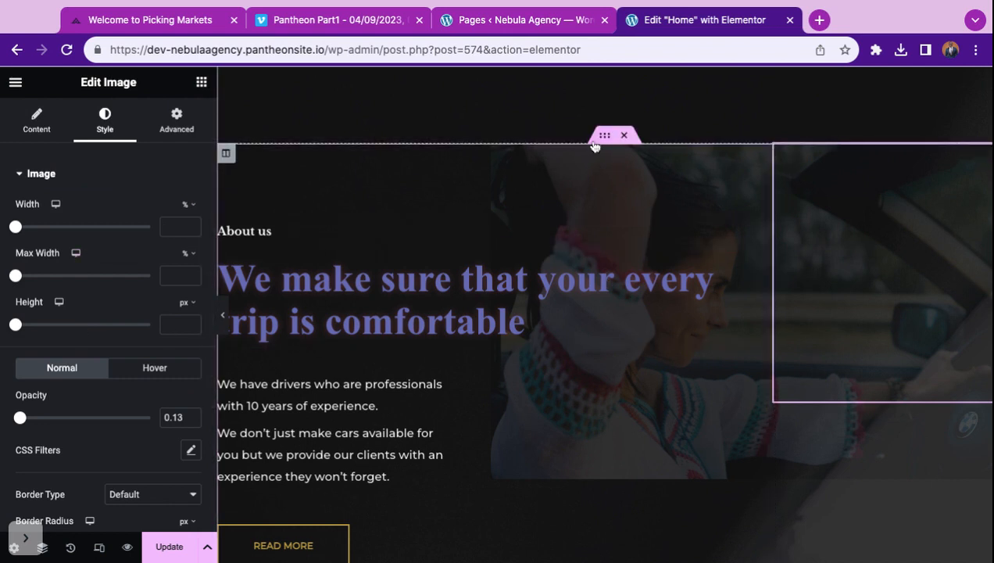
click(595, 142)
scroll(502, 115, up, 3)
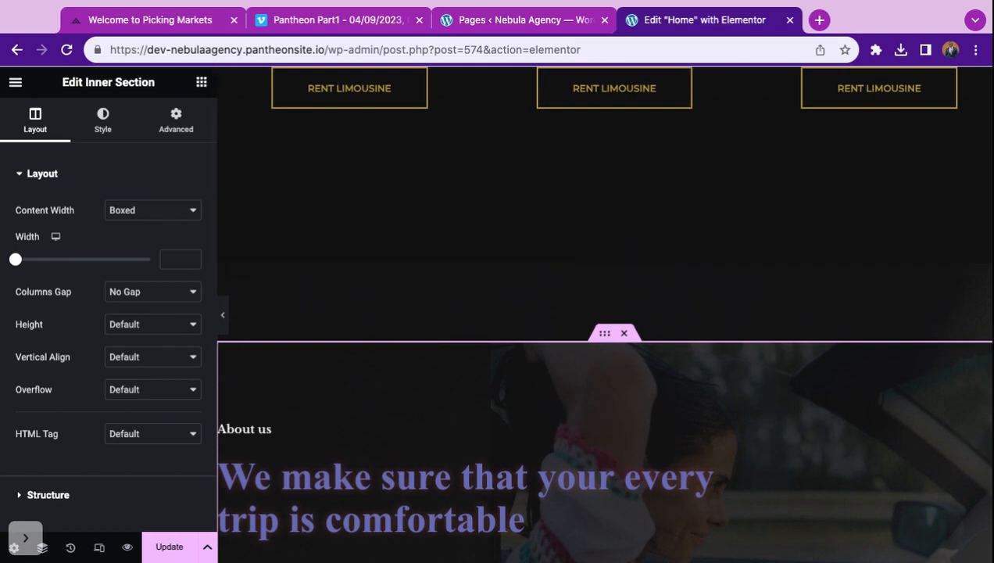
scroll(743, 304, down, 3)
Set the About us image's normal-state opacity to 0.29 and update the page
click(929, 288)
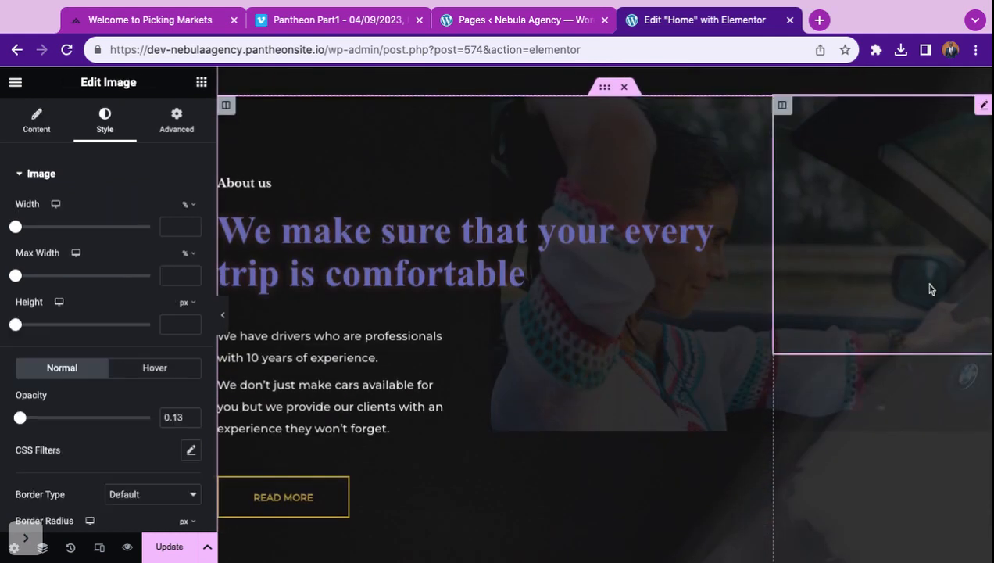
scroll(69, 344, down, 5)
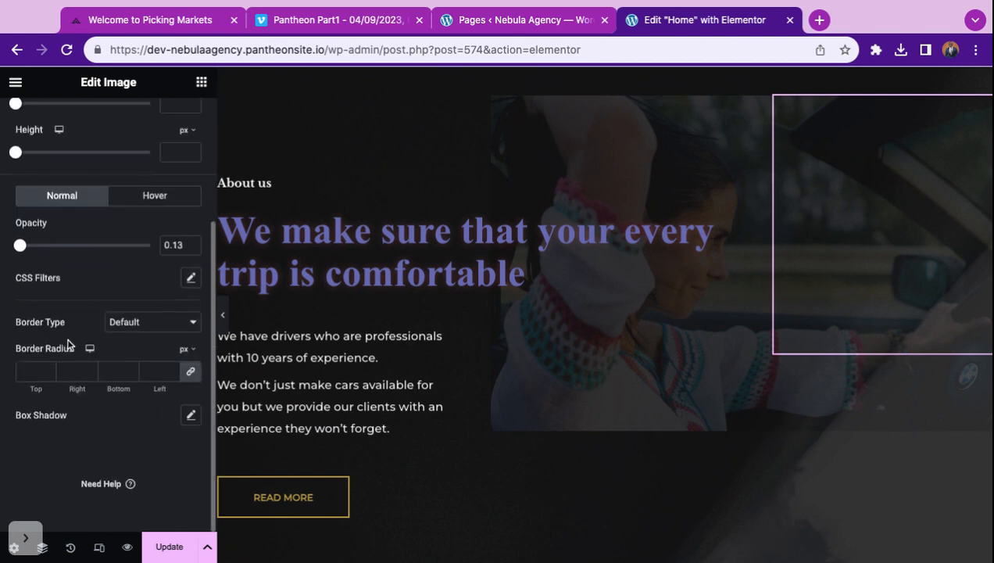
drag(21, 246, 39, 246)
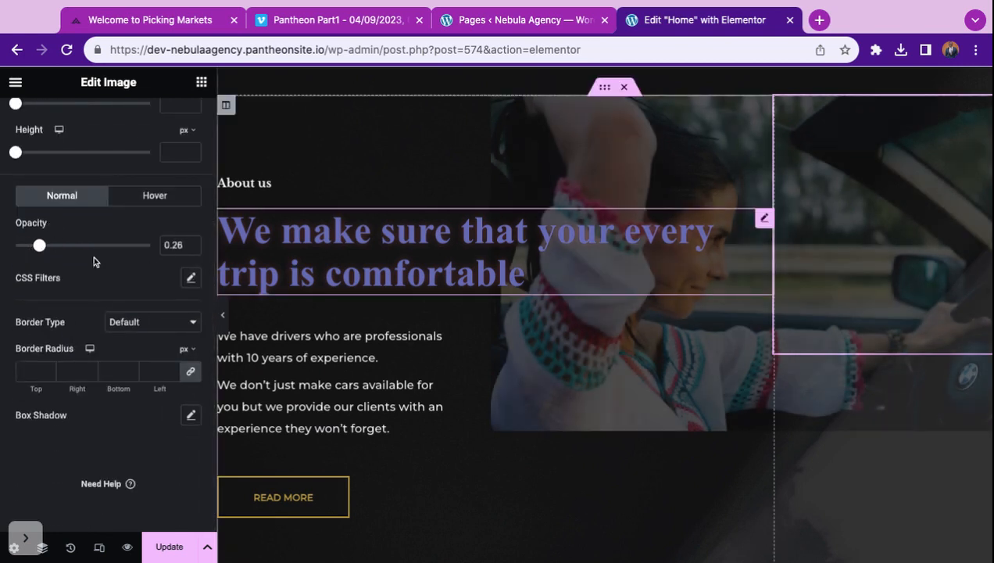
mouse_move(43, 247)
mouse_down()
mouse_move(63, 244)
mouse_move(44, 244)
mouse_up()
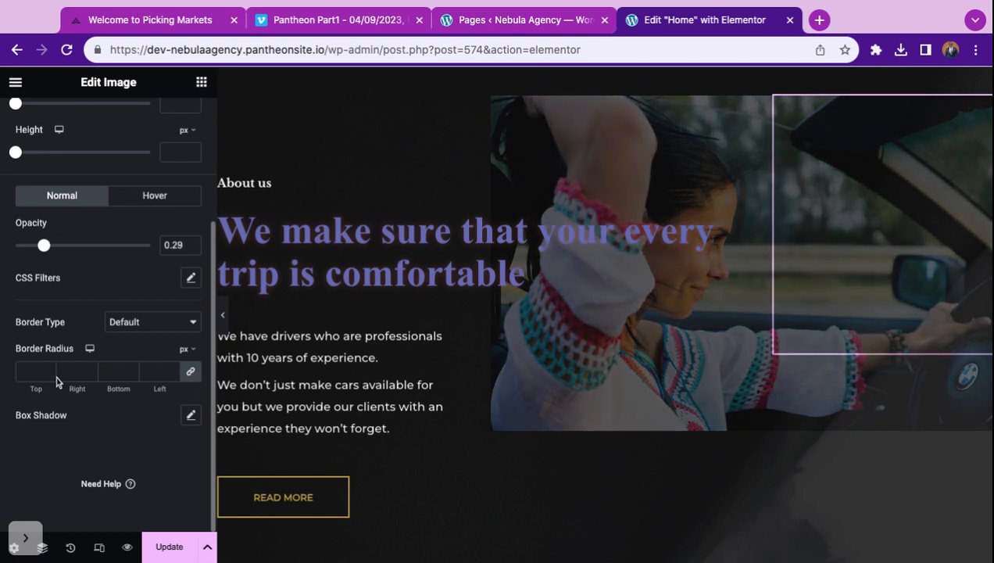
scroll(56, 380, up, 5)
click(765, 458)
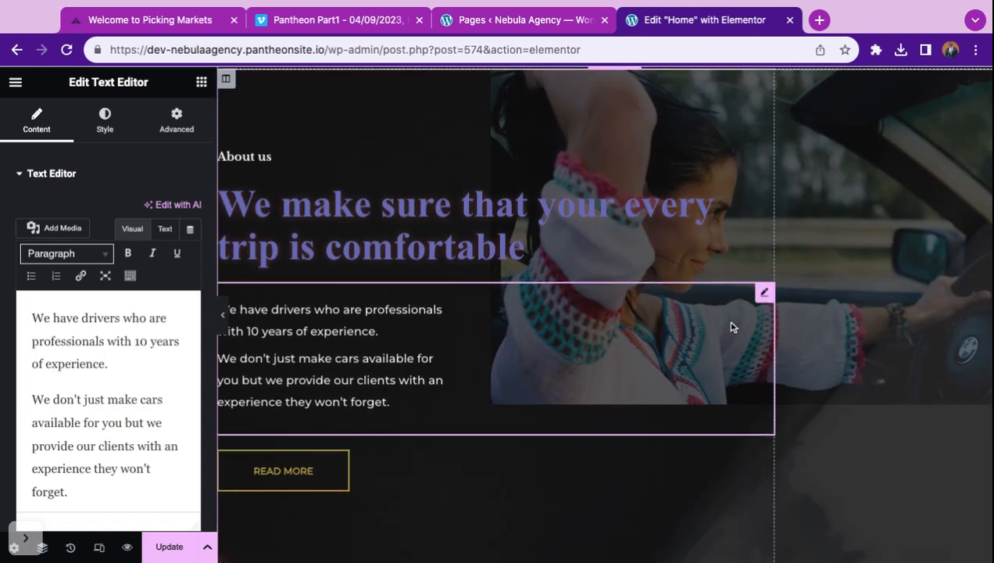
click(167, 547)
In the Our Services section's main heading, insert "and other luxury cars" after "We offer limousine"
scroll(506, 334, down, 2)
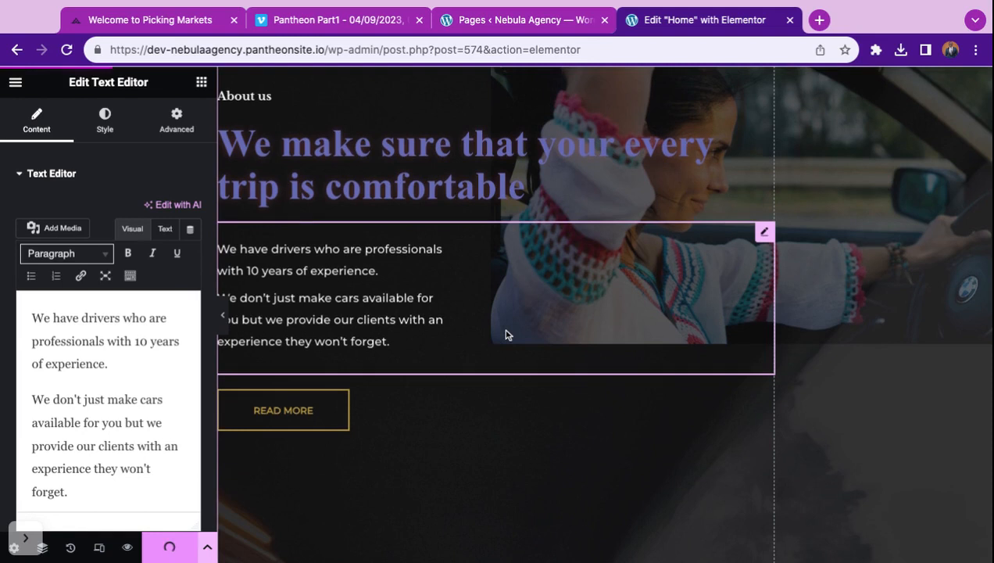
scroll(505, 334, down, 3)
scroll(506, 334, up, 1)
scroll(506, 334, down, 5)
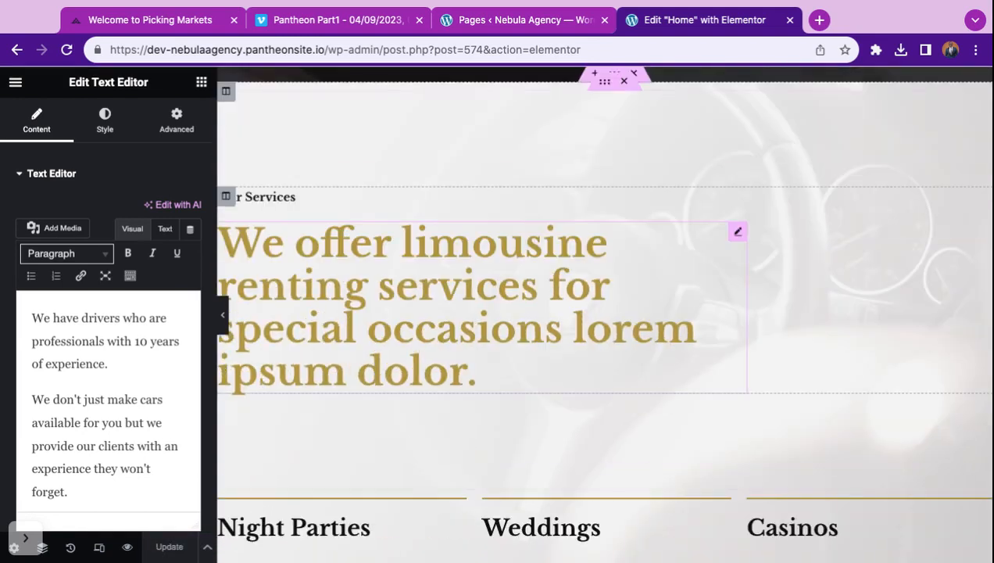
scroll(498, 295, down, 1)
scroll(475, 213, down, 3)
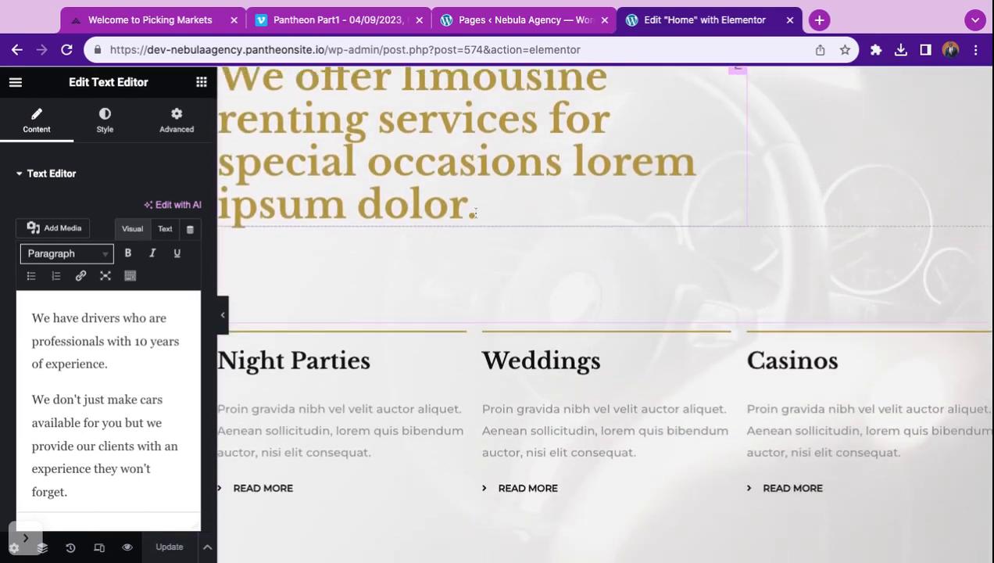
scroll(428, 216, up, 2)
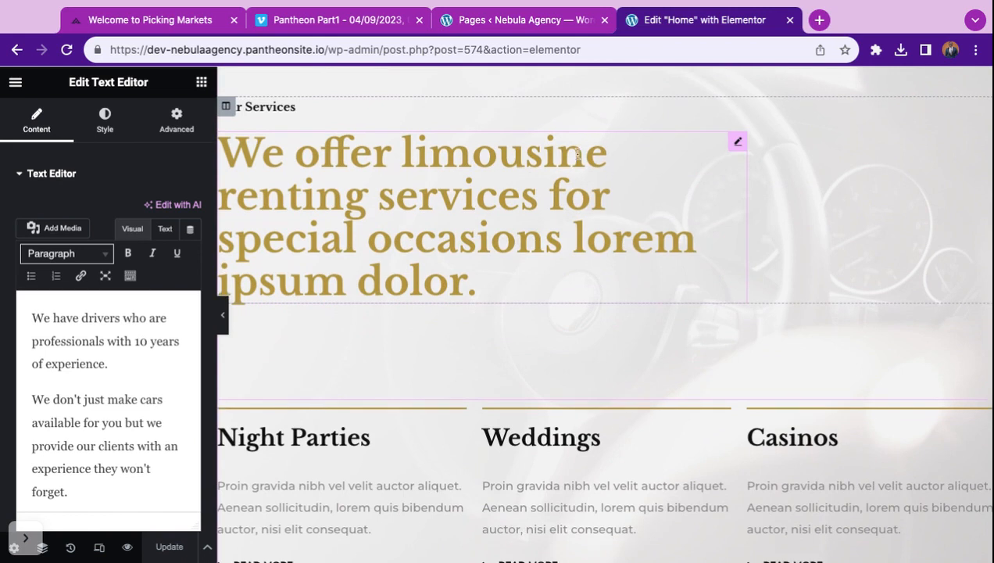
click(399, 227)
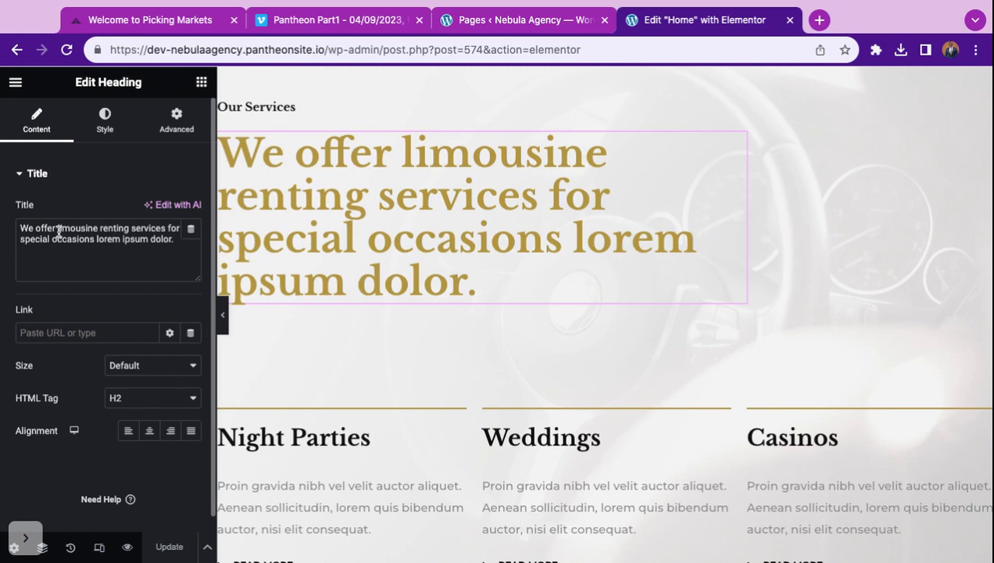
click(99, 229)
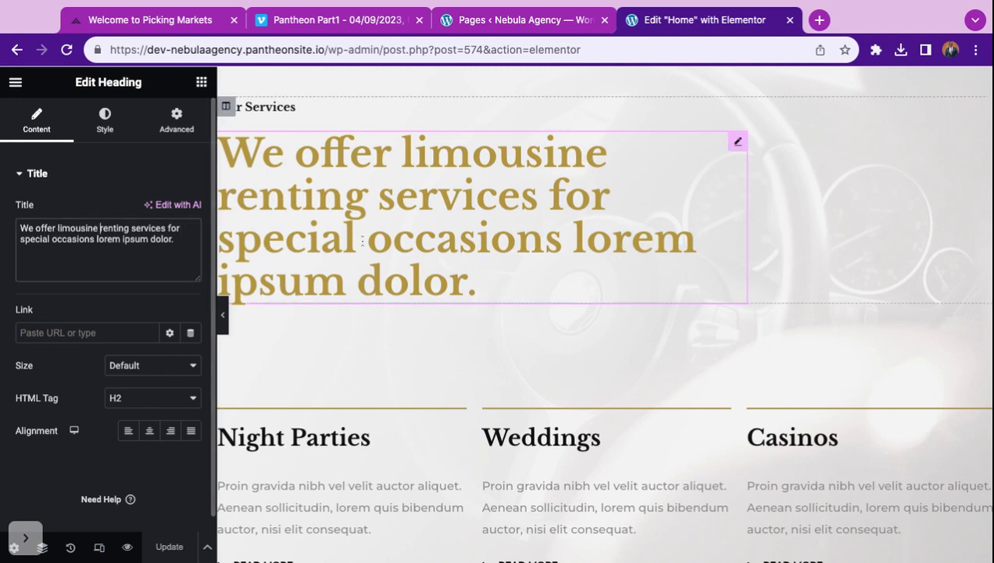
text(and other lu)
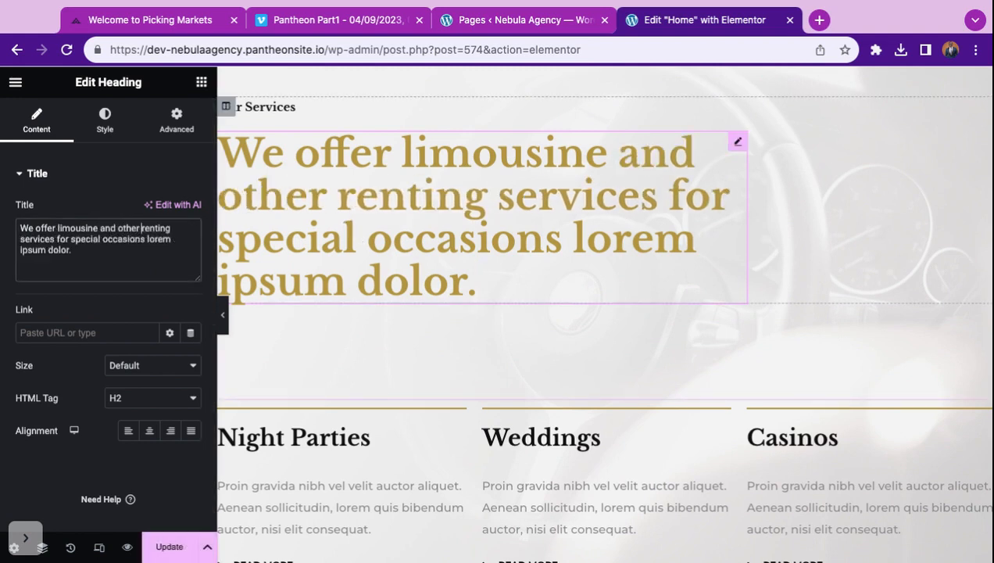
text(x)
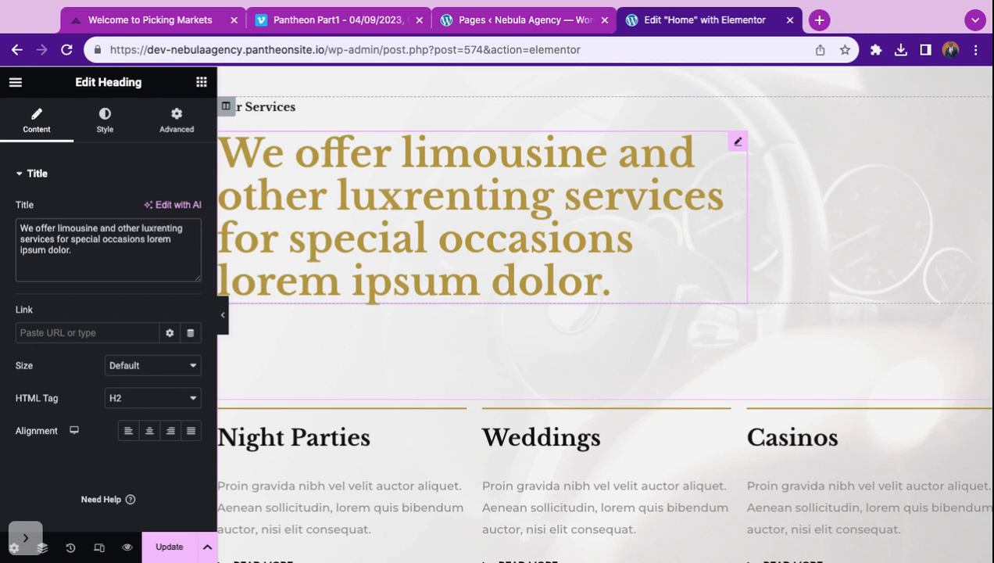
text(ury cars)
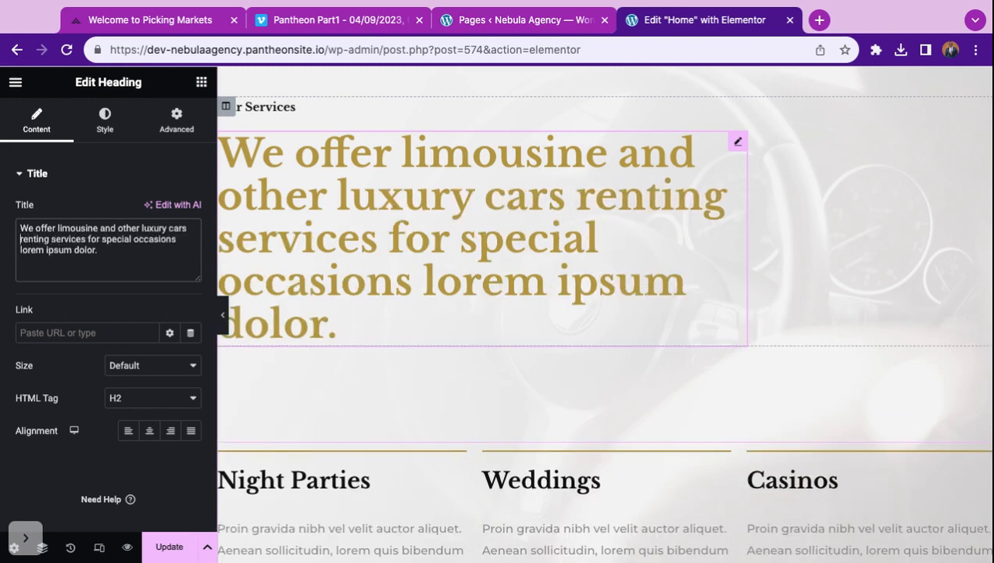
Extend the services heading with "such as Benz, Bugatti, Ferrari and more" before "renting services"
text( such )
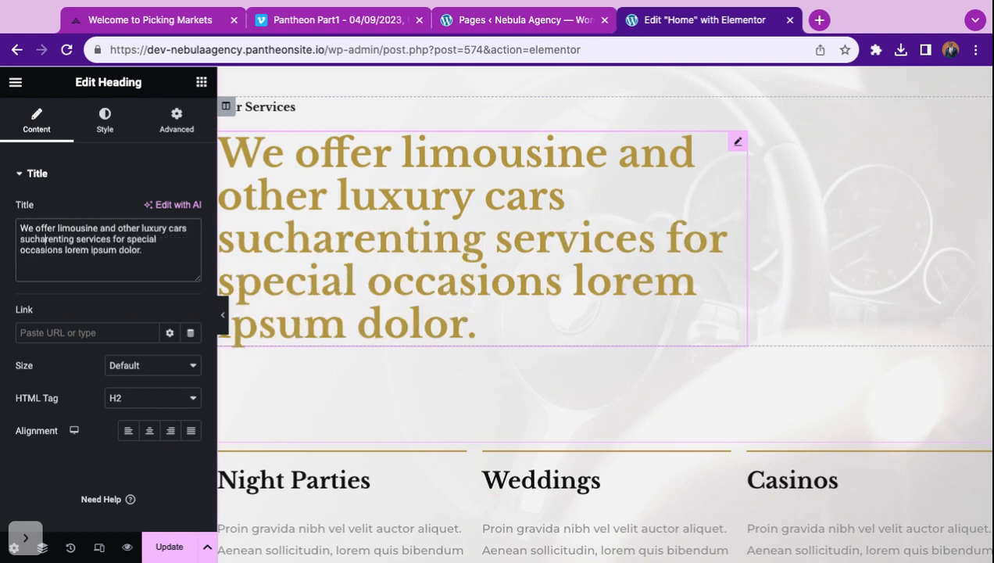
text(as )
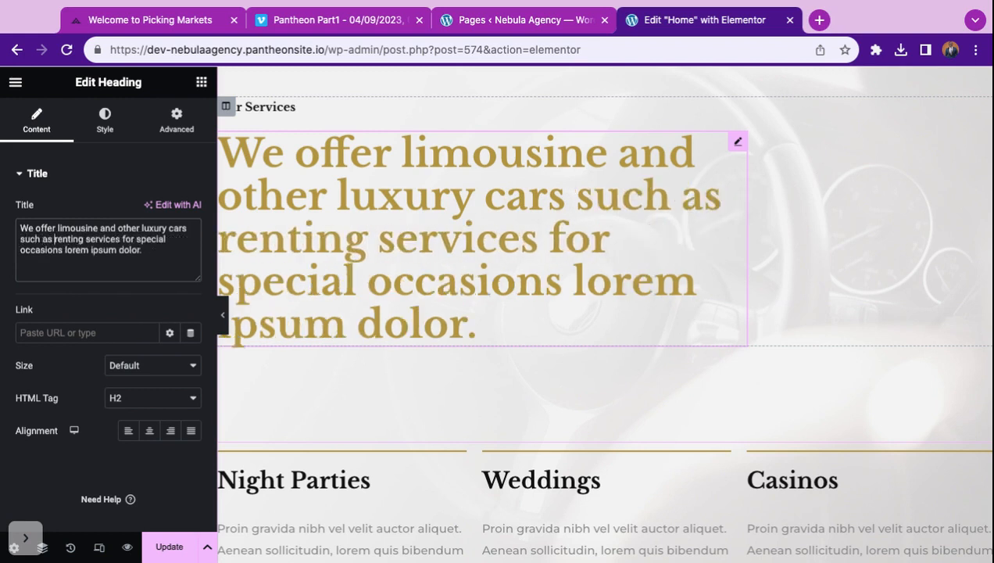
text(Benz,)
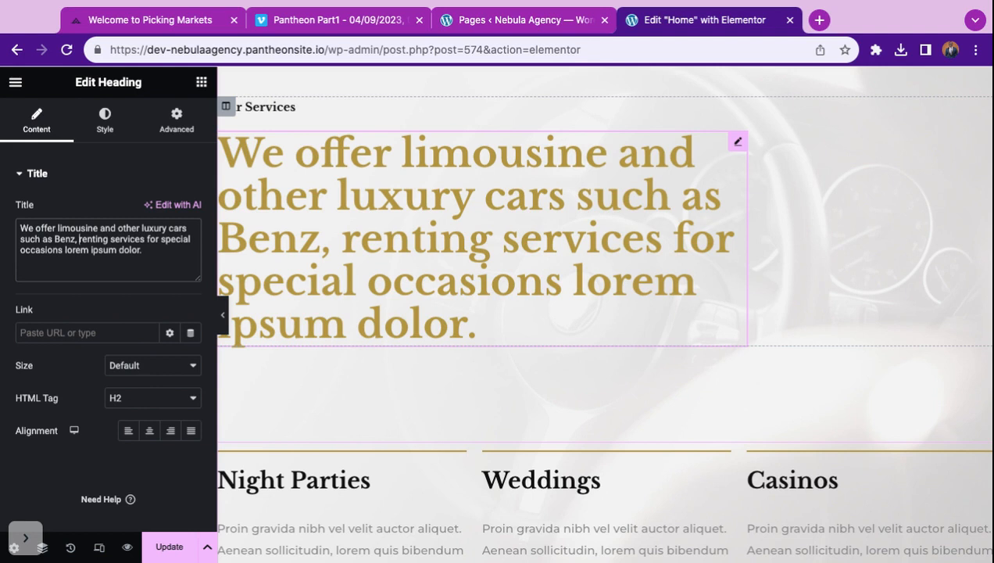
text(Bugatti, )
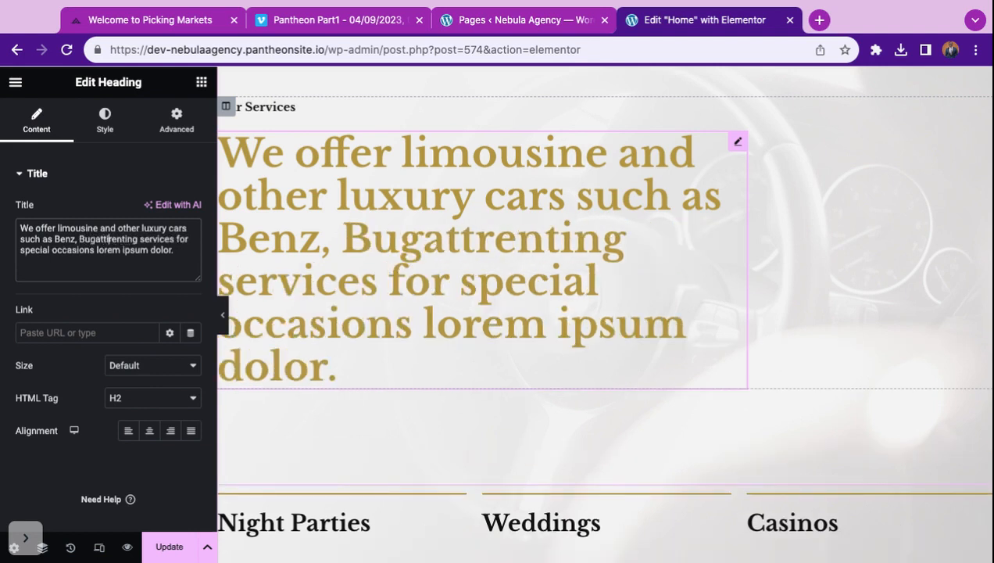
text(Ferrar)
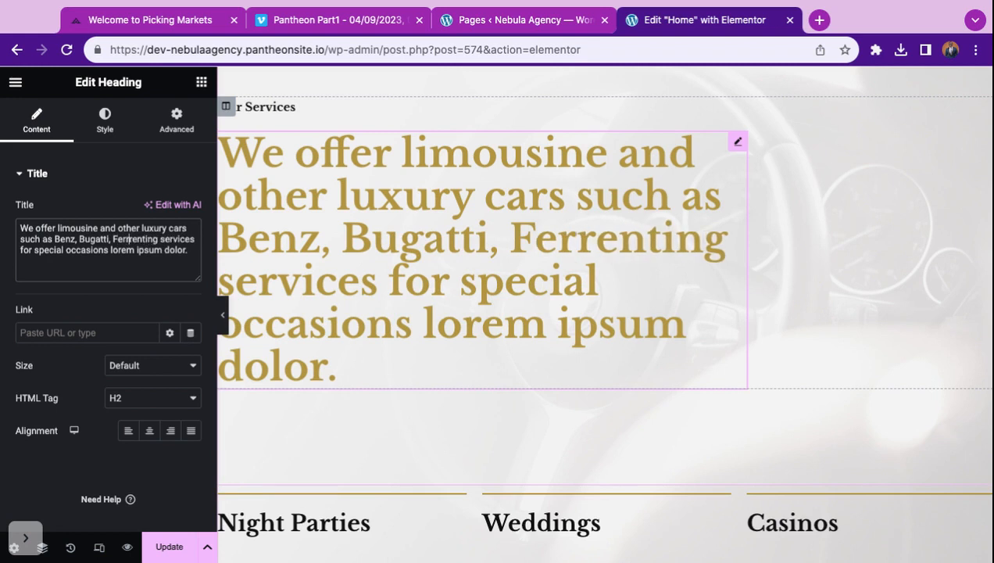
text(i )
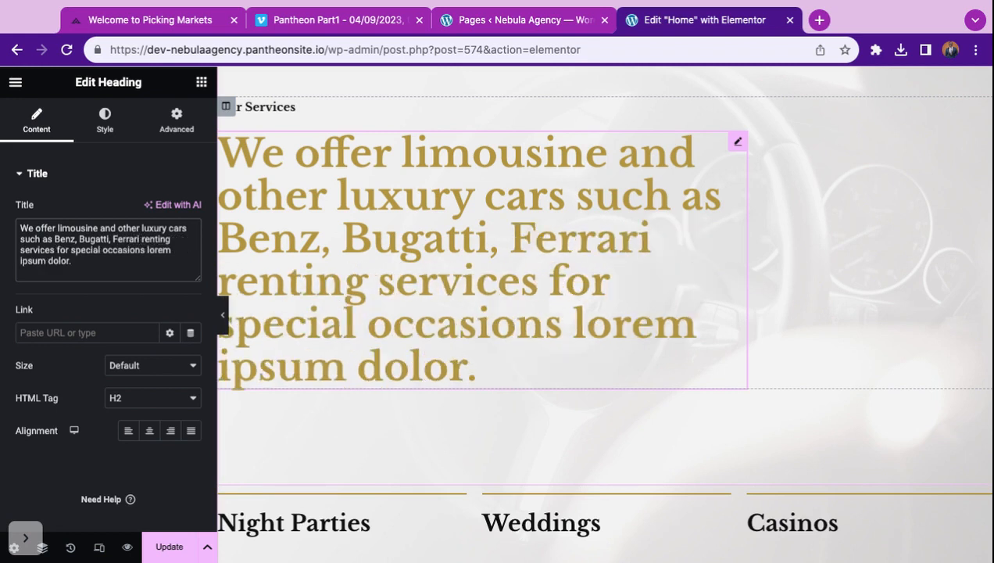
text(and )
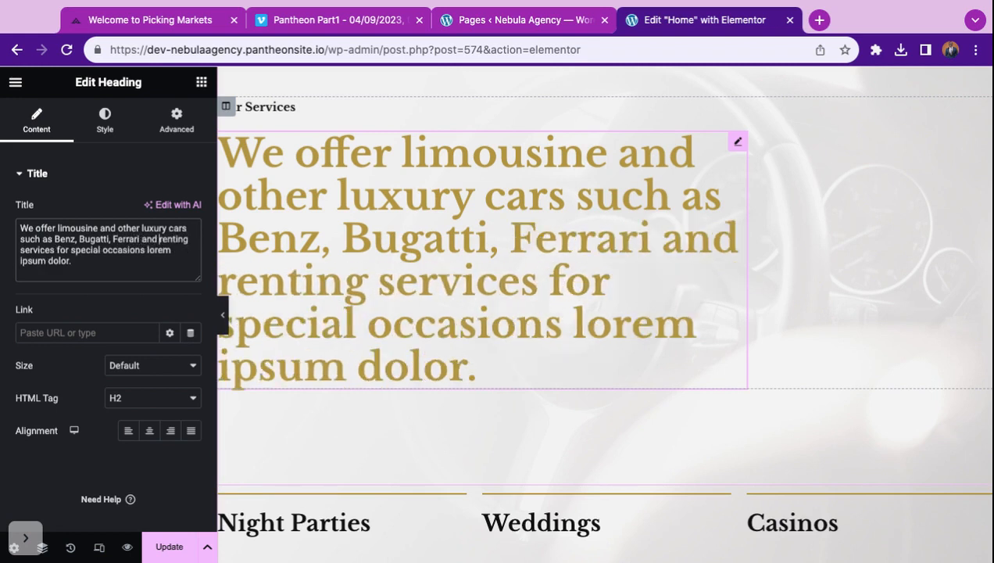
text(more )
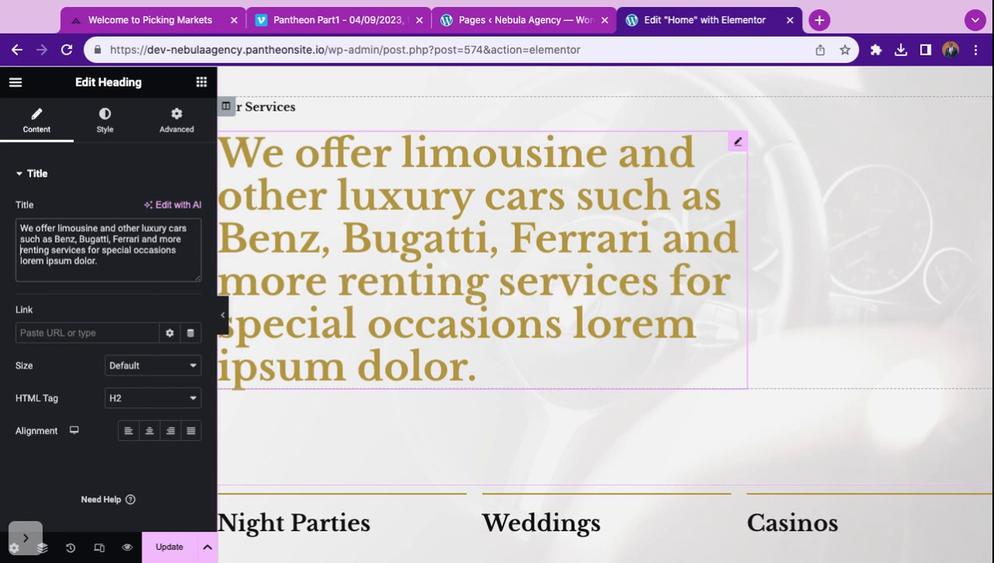
End the services heading with "just for you." in place of "renting services for special occasions lorem ipsum dolor."
text(just for your)
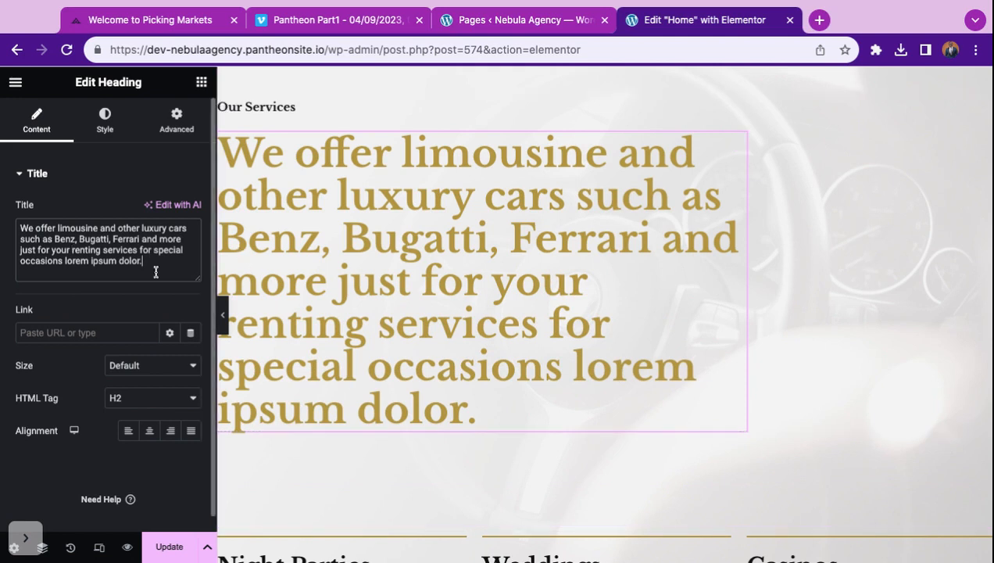
key(shift+Left)
key(shift+Left)
key(shift+Left)
key(shift+Left)
key(shift+Left)
key(shift+Left)
key(shift+Left)
key(shift+Left)
key(shift+Left)
key(shift+Left)
key(shift+Left)
key(shift+Left)
key(shift+Left)
key(shift+Left)
key(shift+Left)
key(shift+Left)
key(shift+Left)
key(shift+Left)
key(shift+Left)
key(shift+Left)
key(BackSpace)
key(BackSpace)
key(BackSpace)
key(BackSpace)
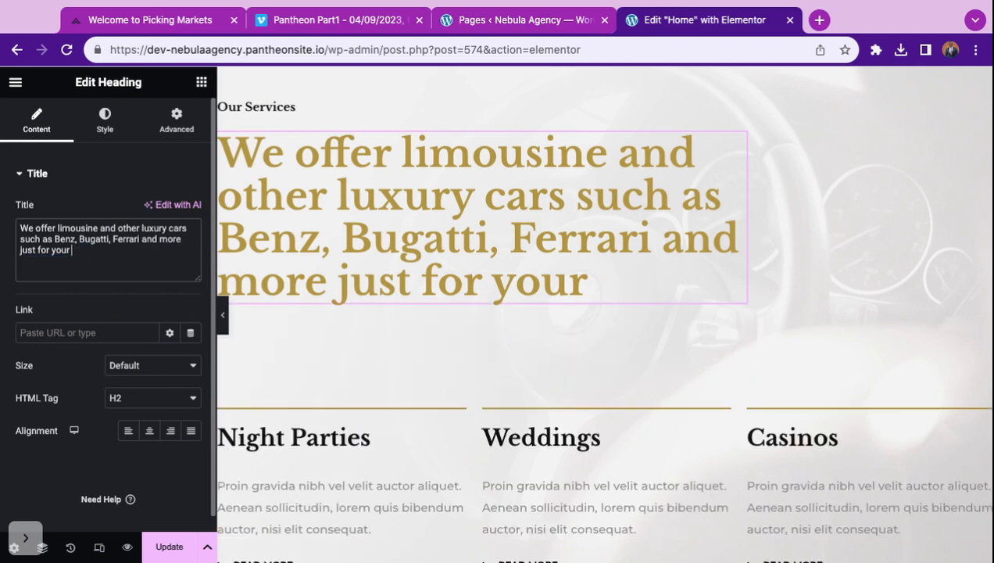
key(BackSpace)
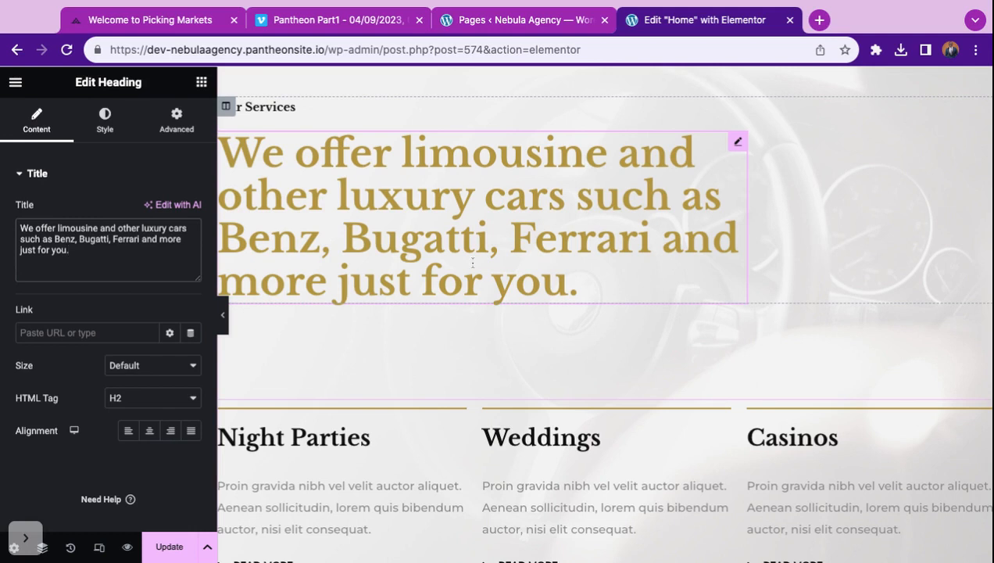
Check the Our Services inner section's layout, background and background overlay settings for the steering-wheel background image
scroll(433, 381, down, 3)
scroll(433, 381, up, 4)
scroll(862, 250, up, 4)
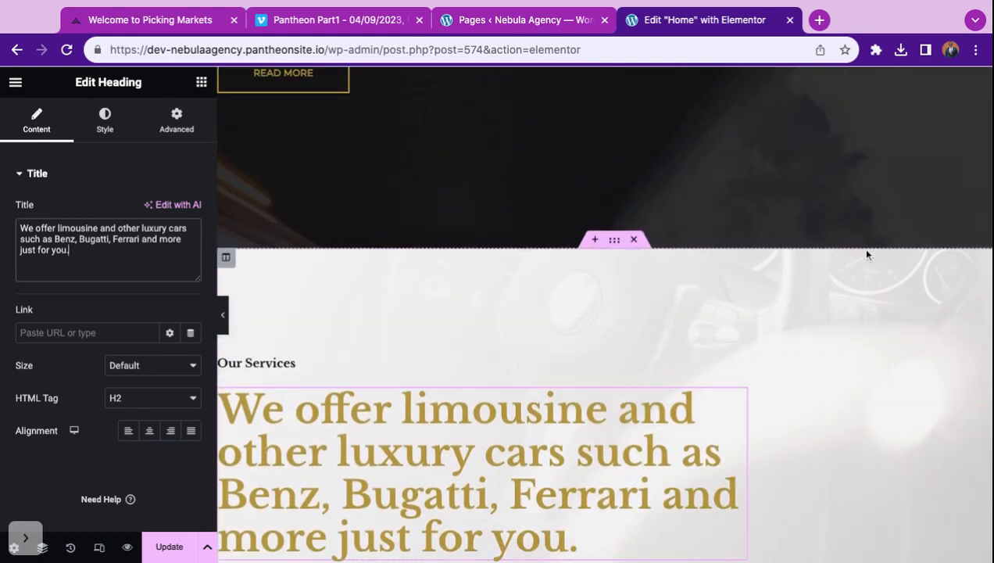
scroll(787, 335, down, 4)
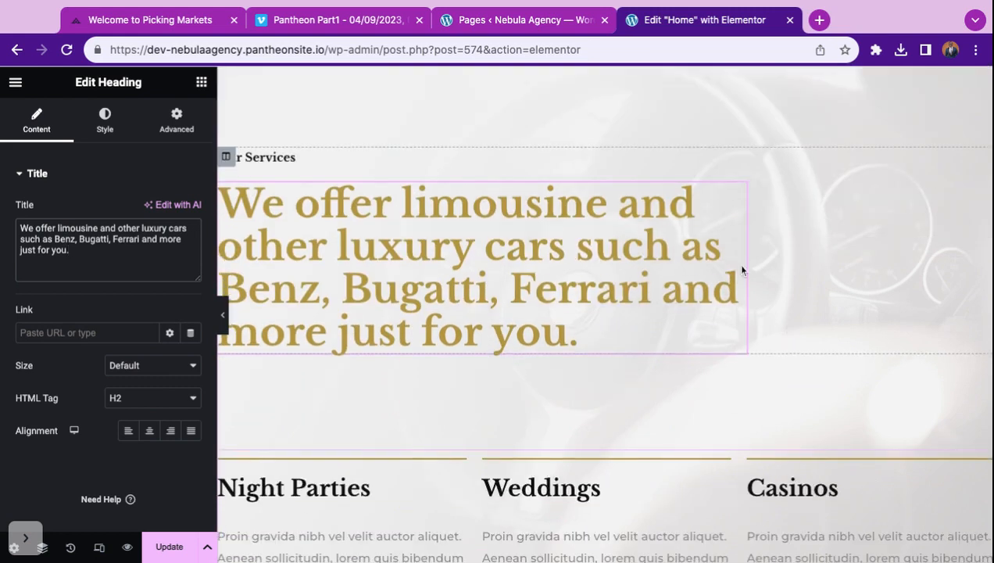
scroll(853, 283, up, 1)
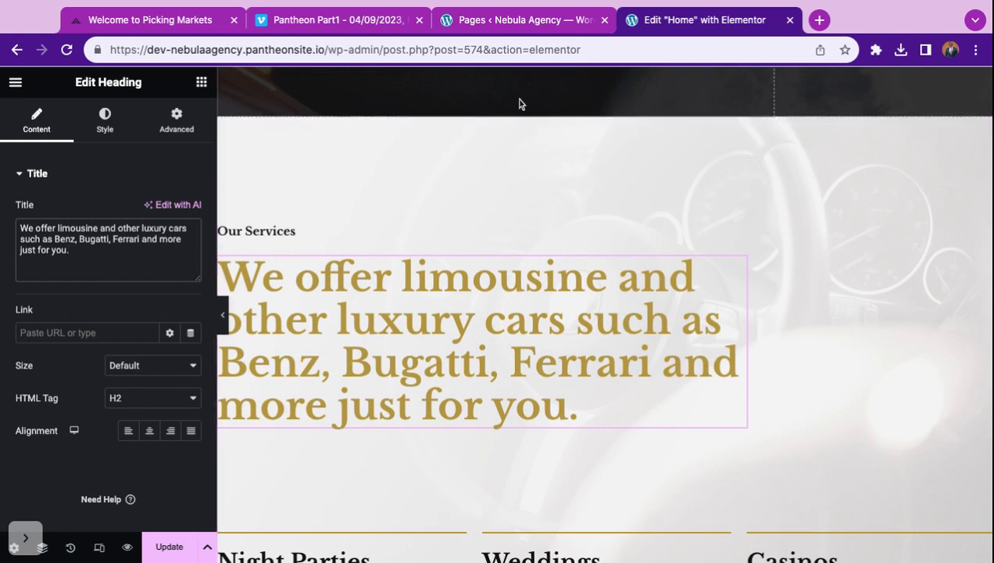
scroll(592, 181, up, 1)
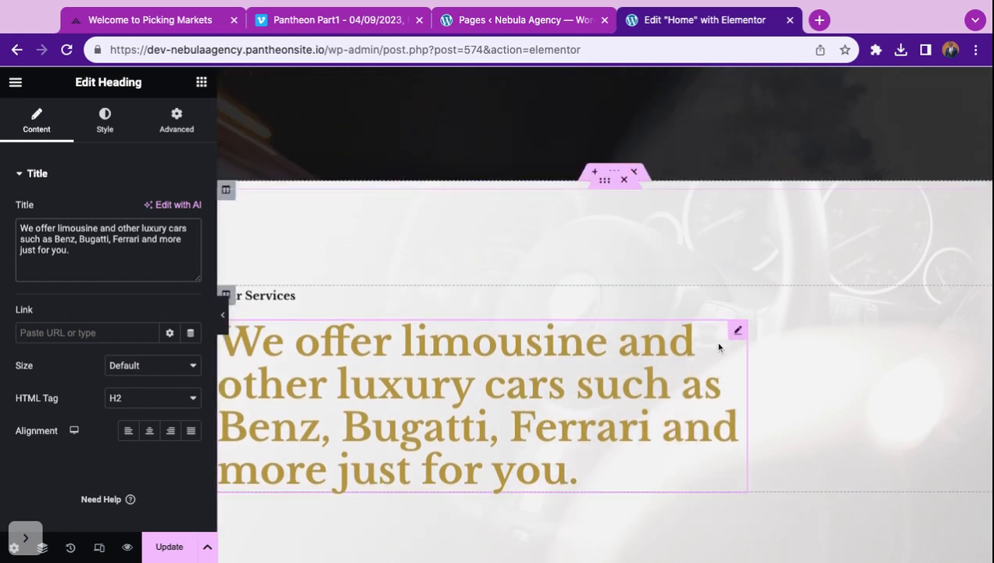
scroll(851, 275, up, 1)
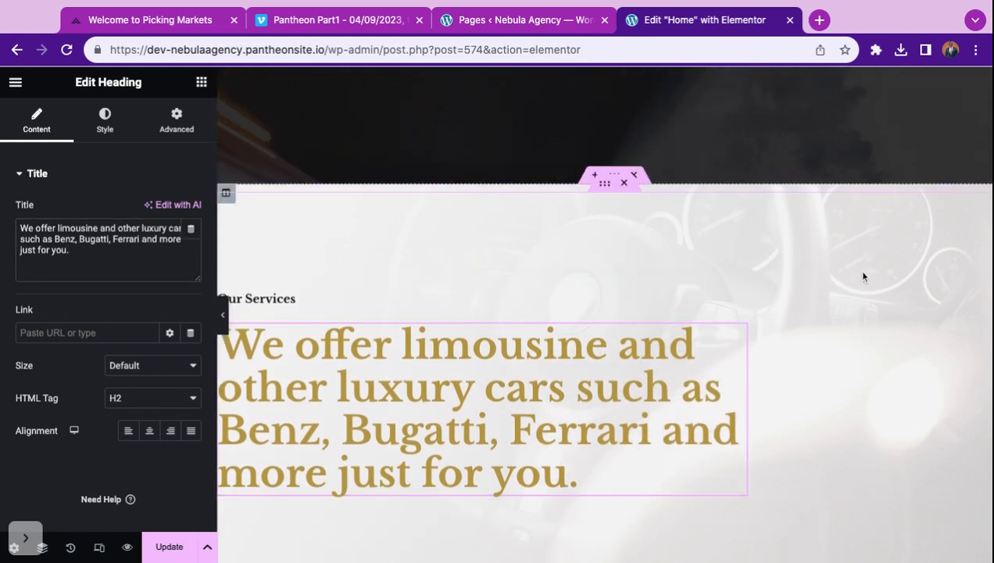
right_click(863, 275)
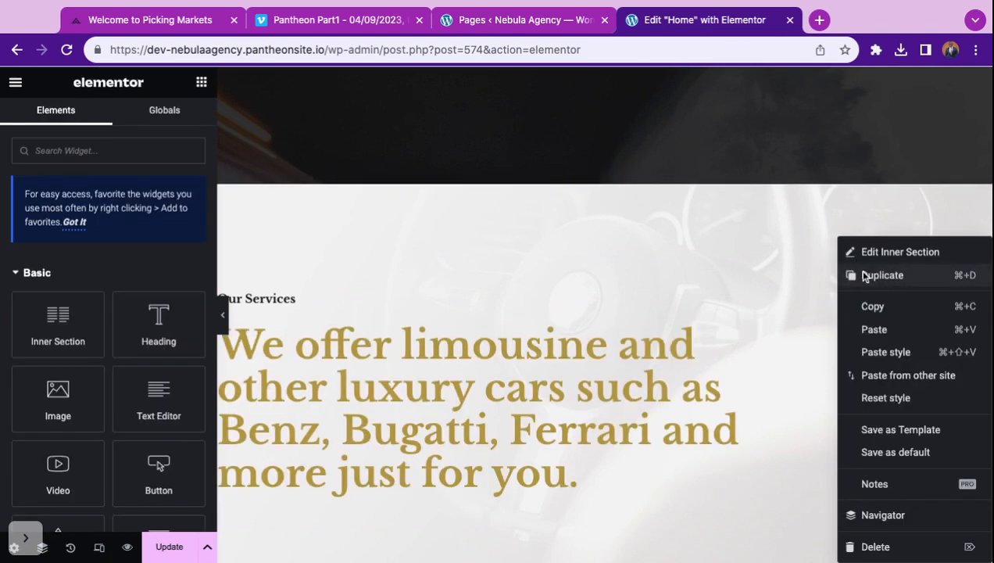
click(872, 251)
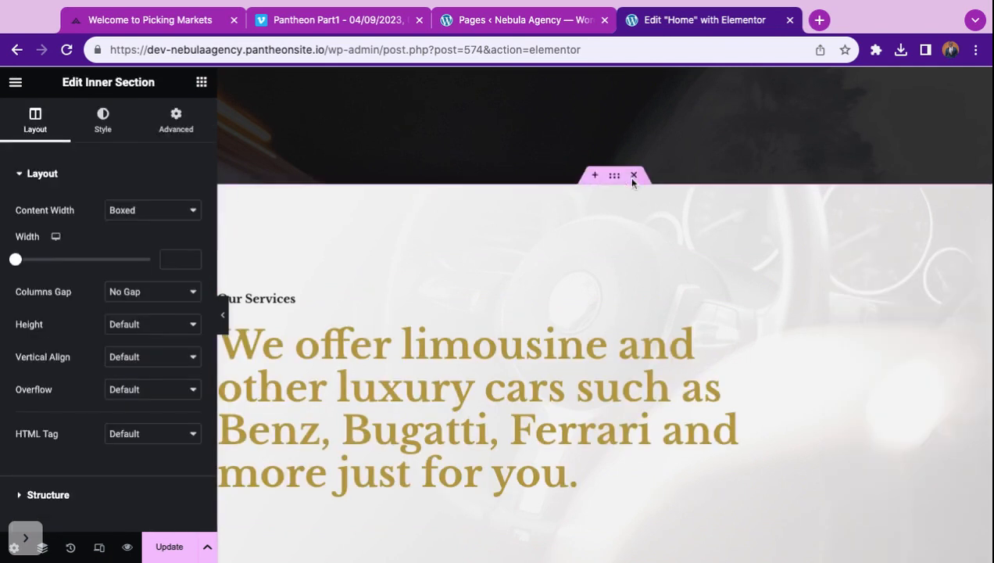
click(116, 110)
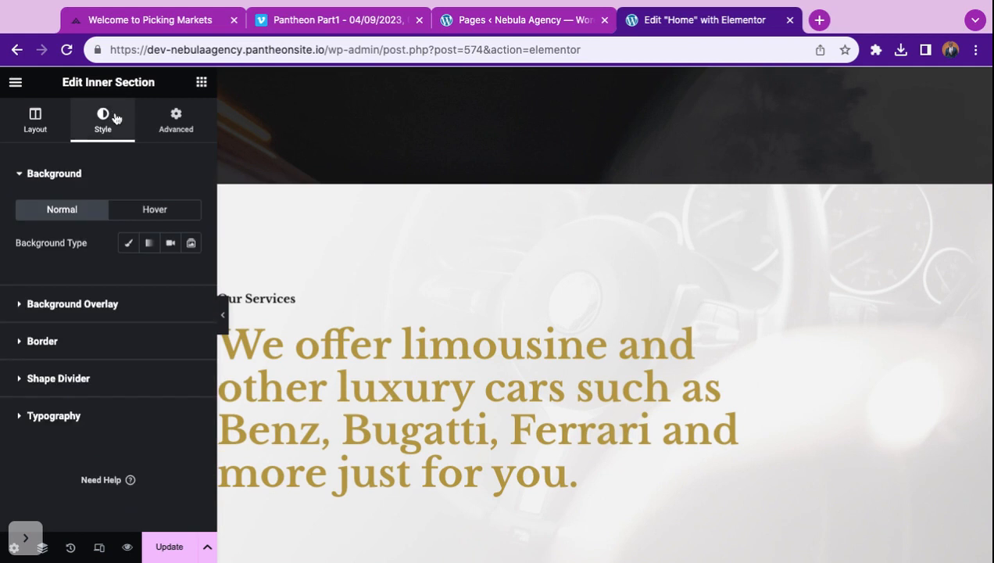
click(35, 125)
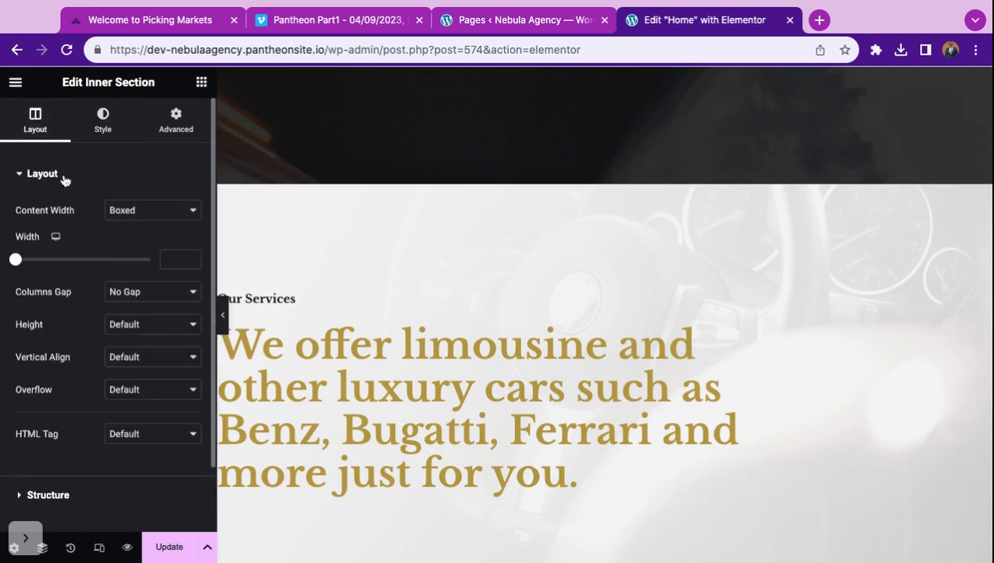
click(61, 175)
click(102, 129)
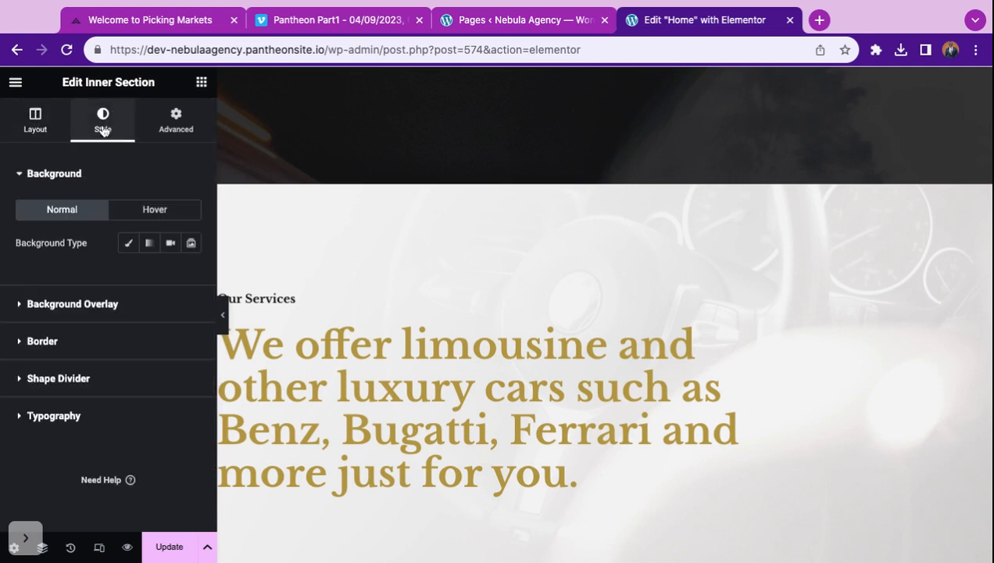
click(32, 301)
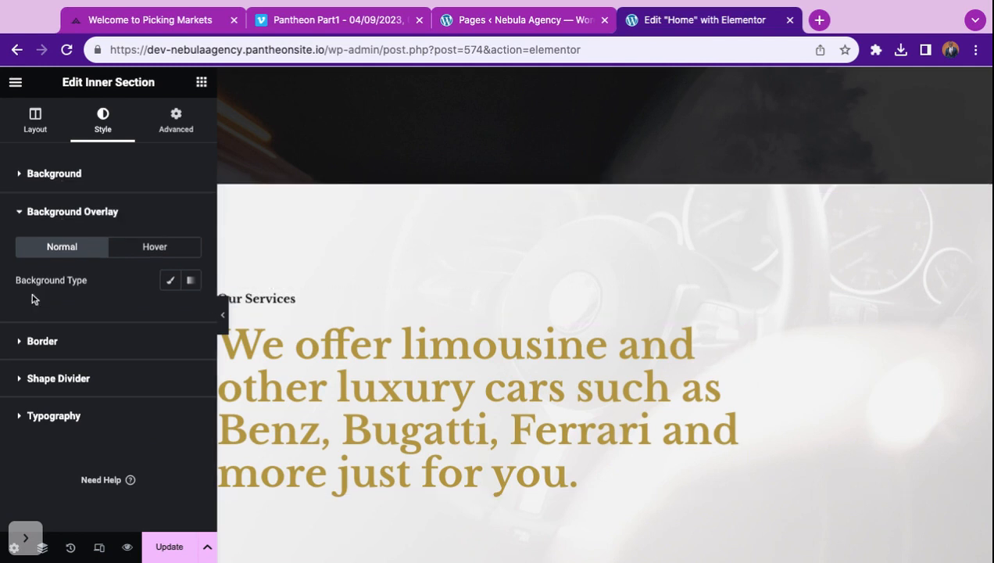
click(81, 211)
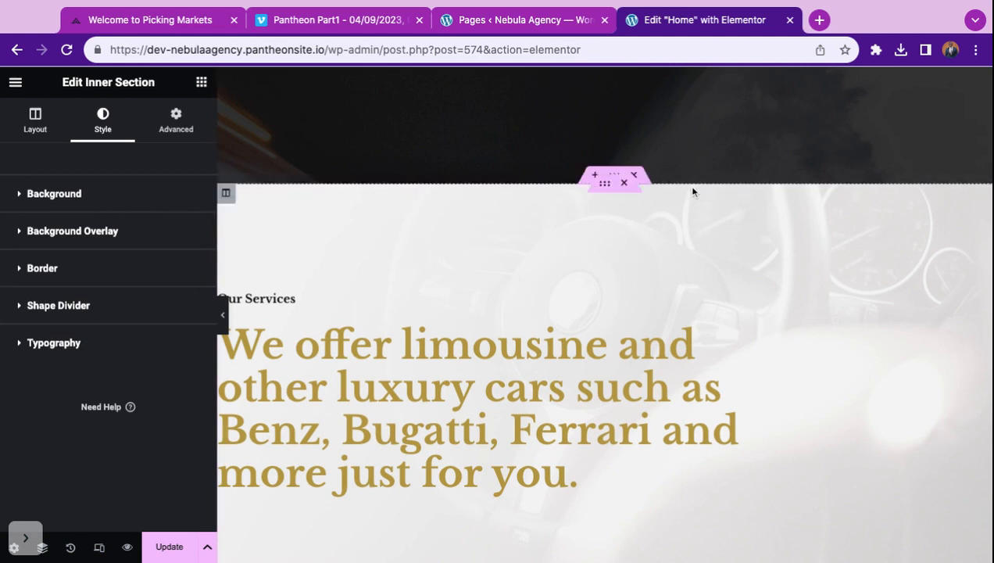
Open the outer Our Services section's background overlay settings and examine how the steering-wheel image sits behind the services content
click(615, 176)
click(107, 111)
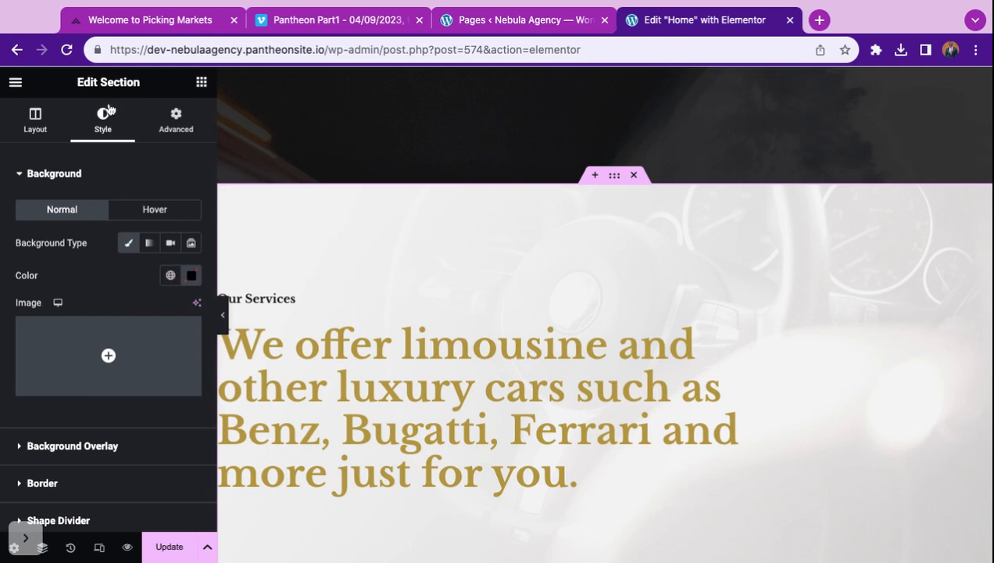
mouse_move(120, 332)
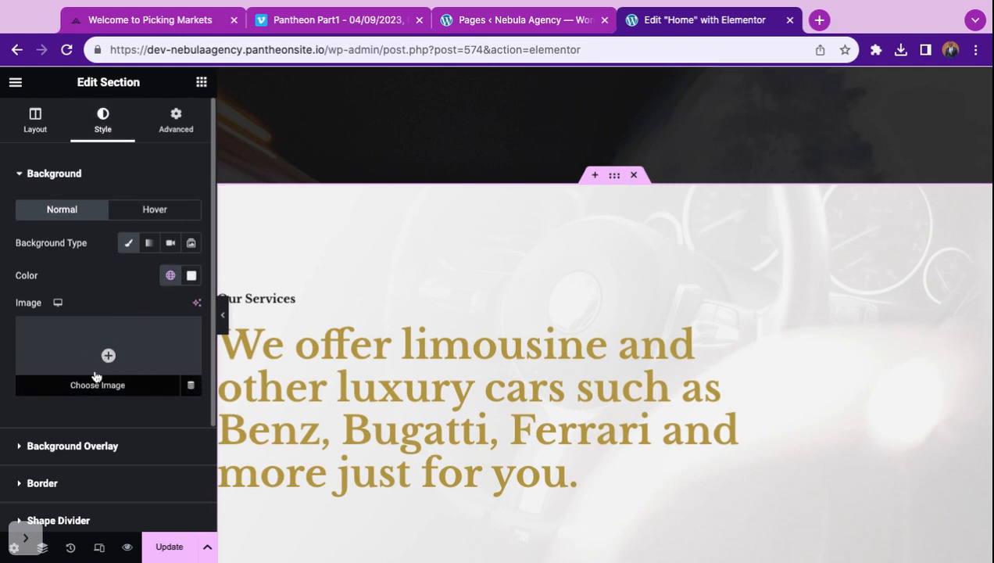
scroll(100, 375, down, 2)
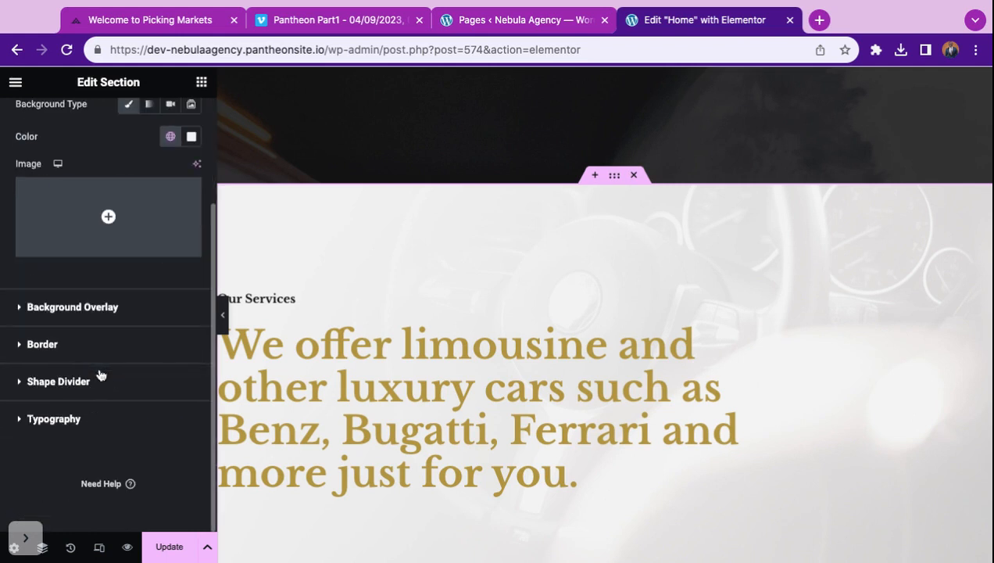
click(93, 313)
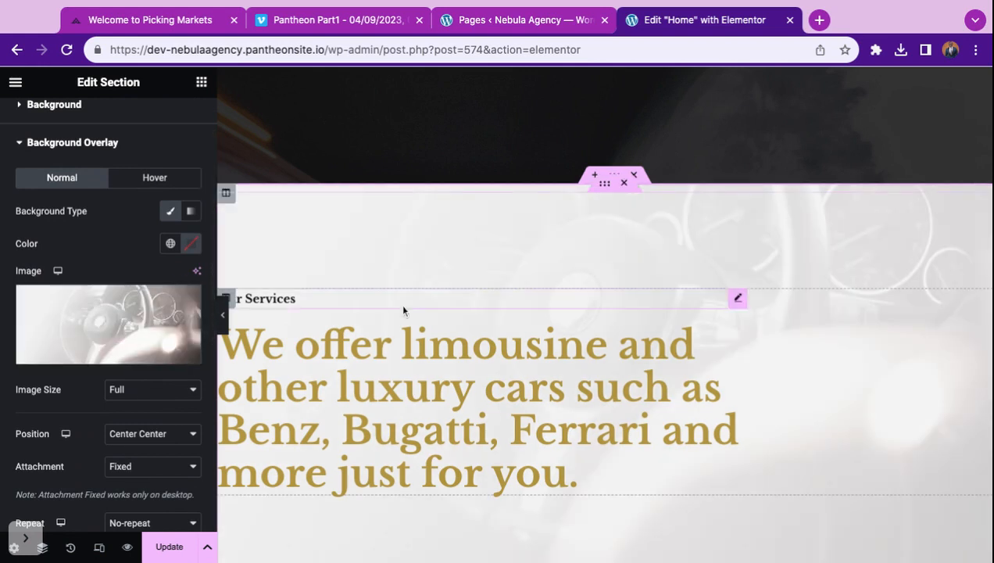
scroll(404, 310, down, 6)
scroll(403, 310, up, 3)
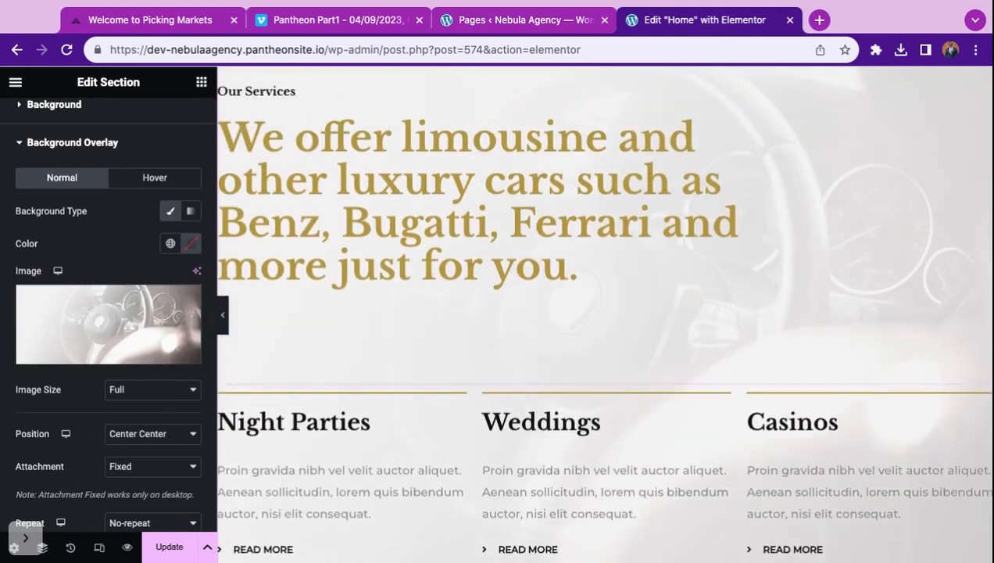
scroll(400, 303, up, 2)
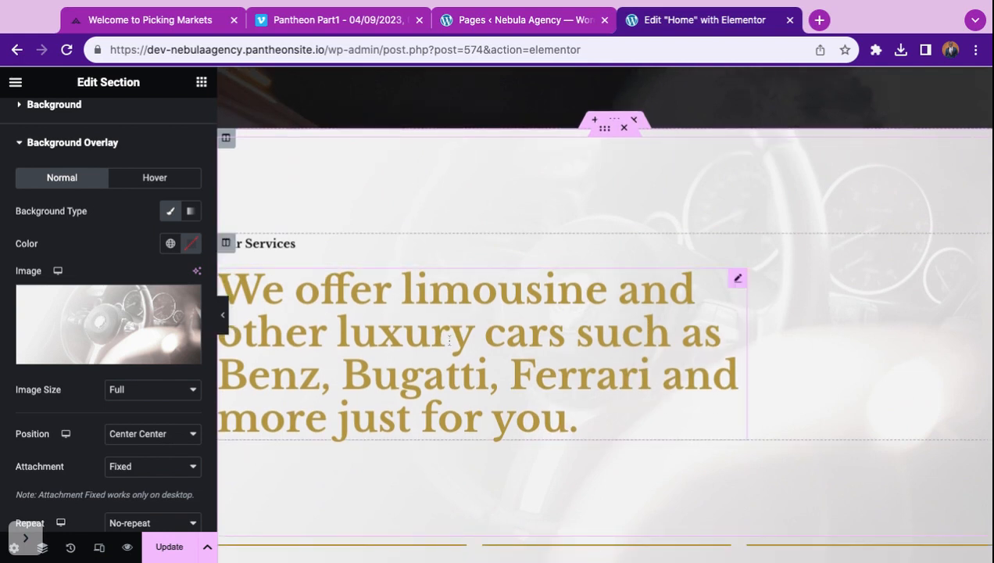
scroll(483, 400, down, 5)
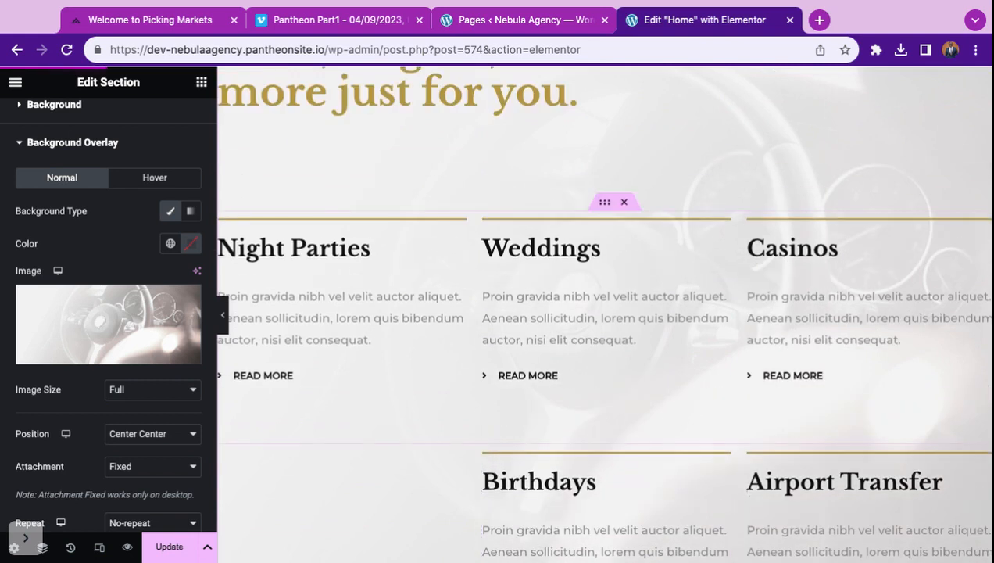
Open the first testimonial's text in the Testimonials section and update the page
scroll(692, 206, down, 1)
scroll(692, 206, down, 8)
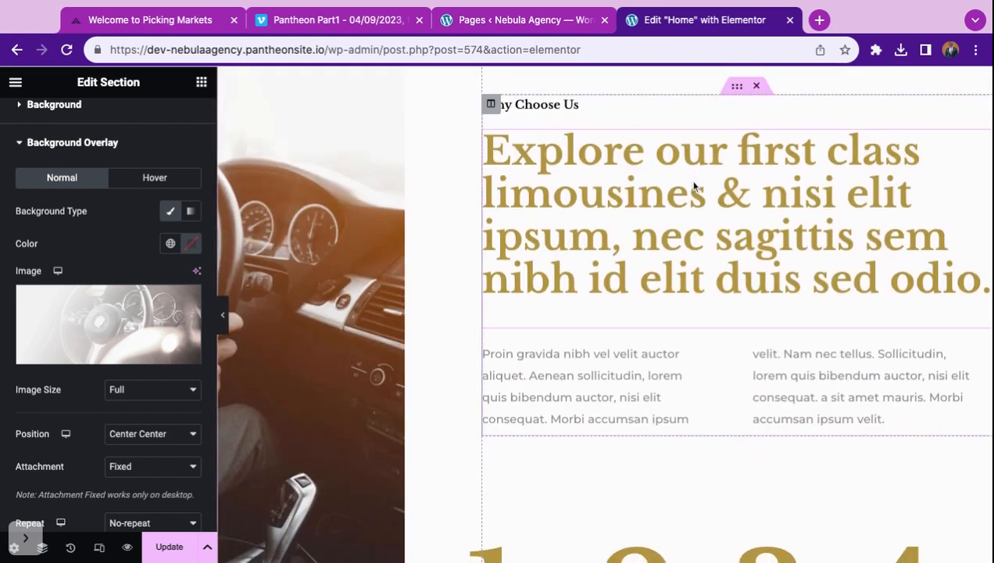
scroll(694, 185, down, 1)
scroll(650, 258, up, 1)
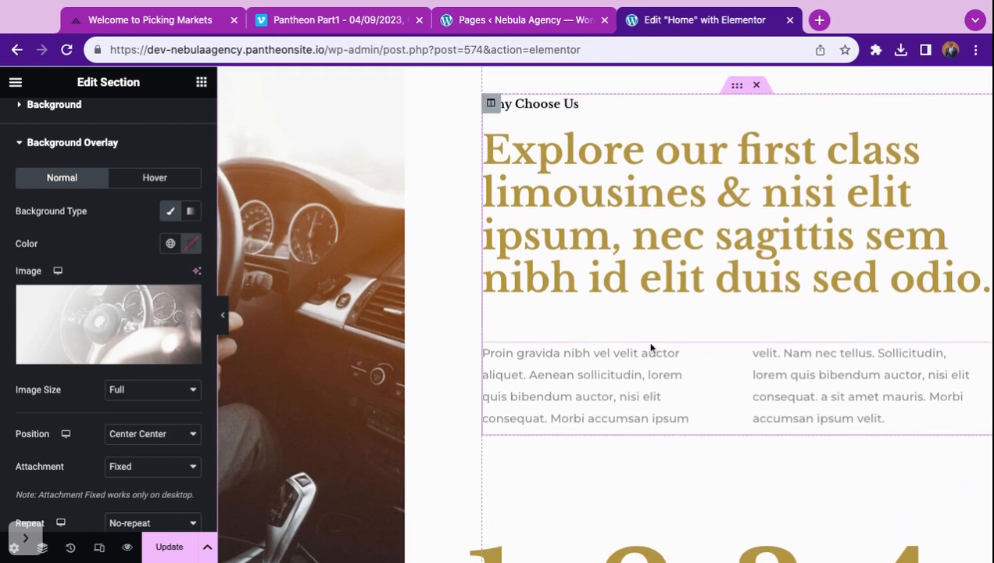
scroll(506, 437, down, 7)
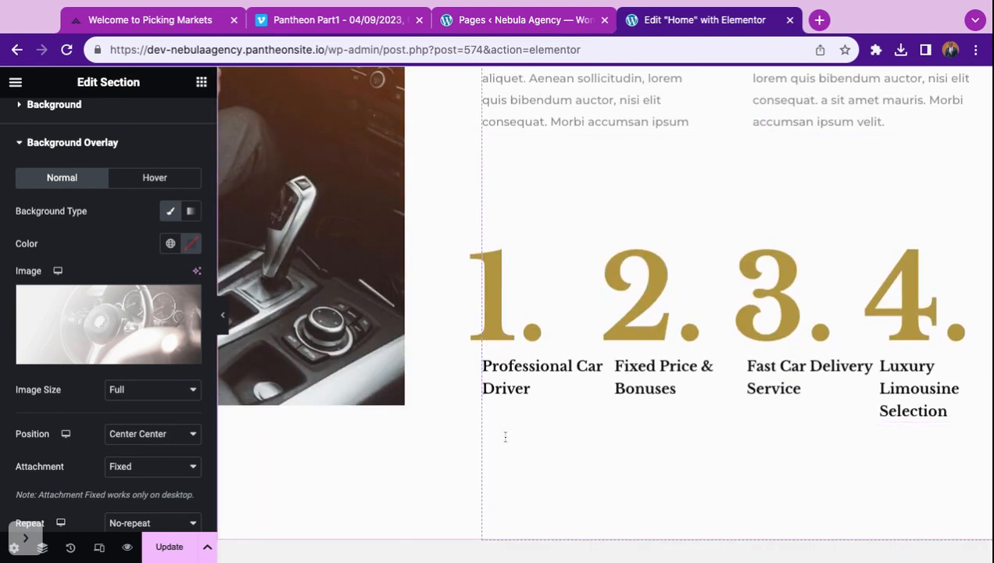
scroll(506, 436, down, 4)
scroll(444, 339, up, 1)
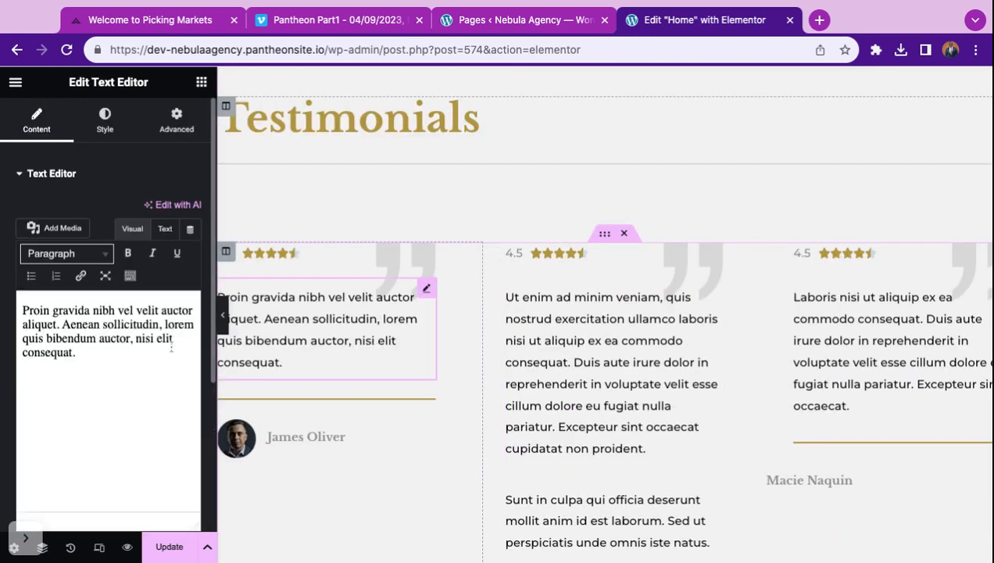
scroll(683, 357, down, 2)
scroll(683, 358, down, 5)
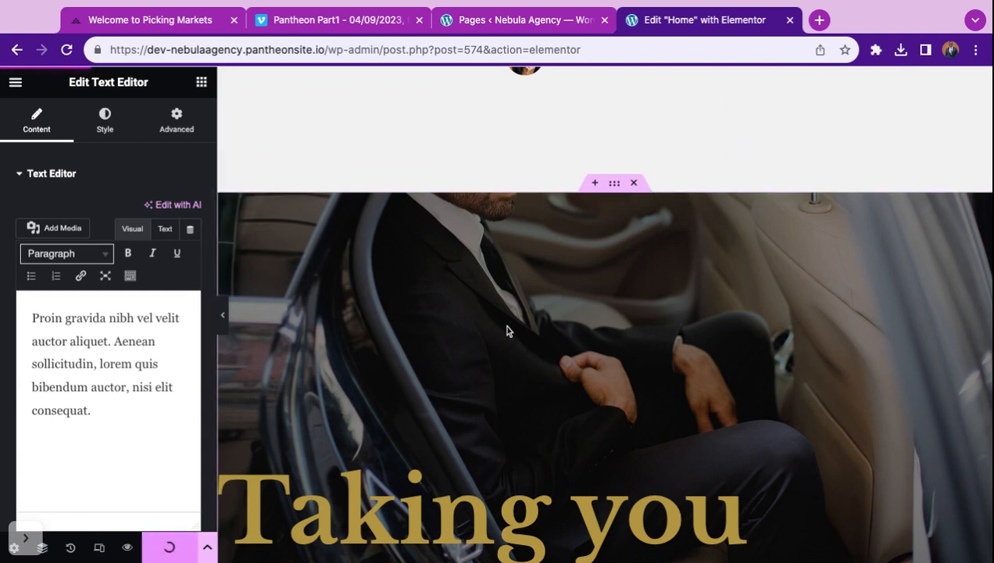
Review the "Taking you anywhere you can imagine." section, the footer and the service cards from Night Parties to Airport Transfer
scroll(506, 331, down, 5)
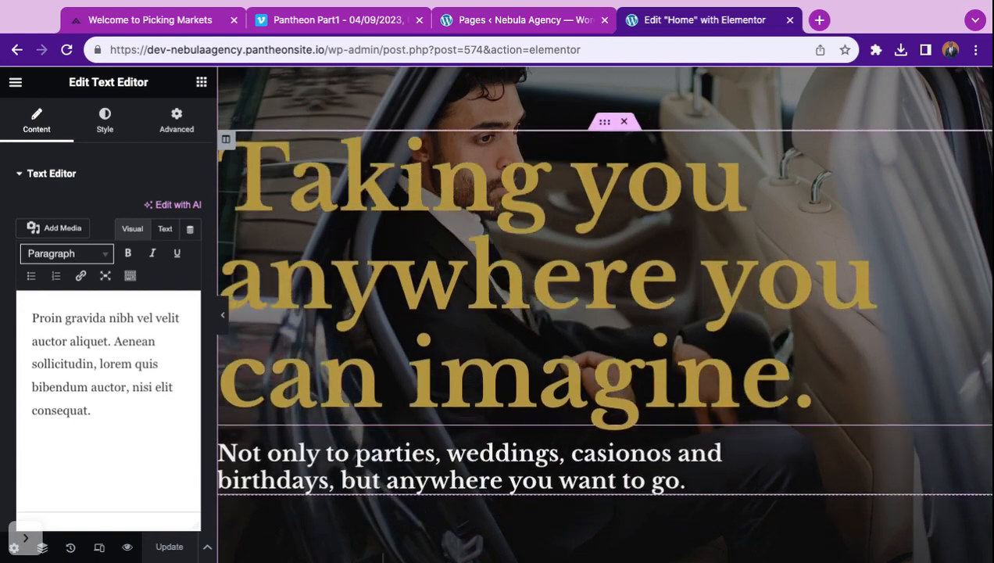
scroll(605, 313, down, 8)
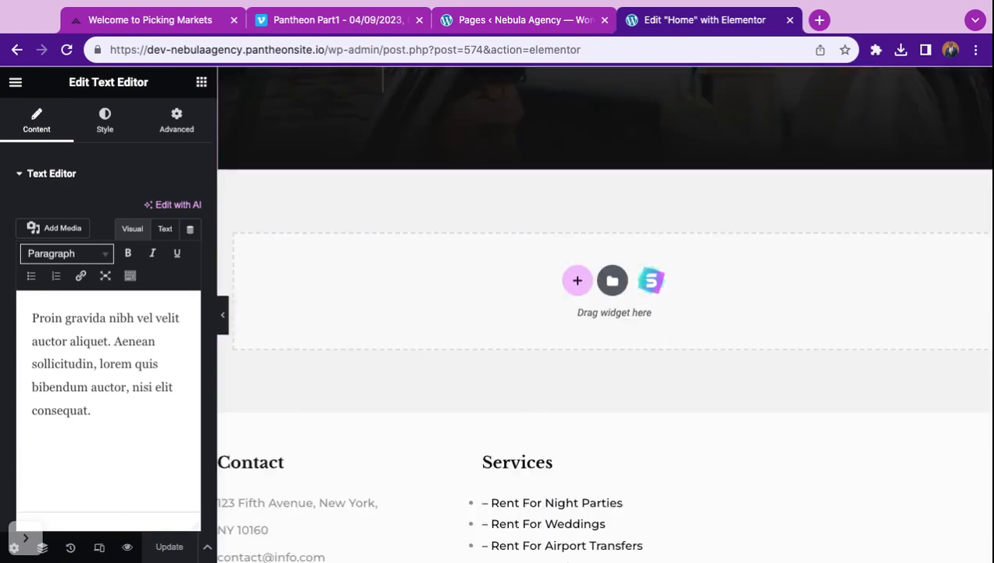
scroll(605, 313, down, 6)
scroll(605, 313, up, 20)
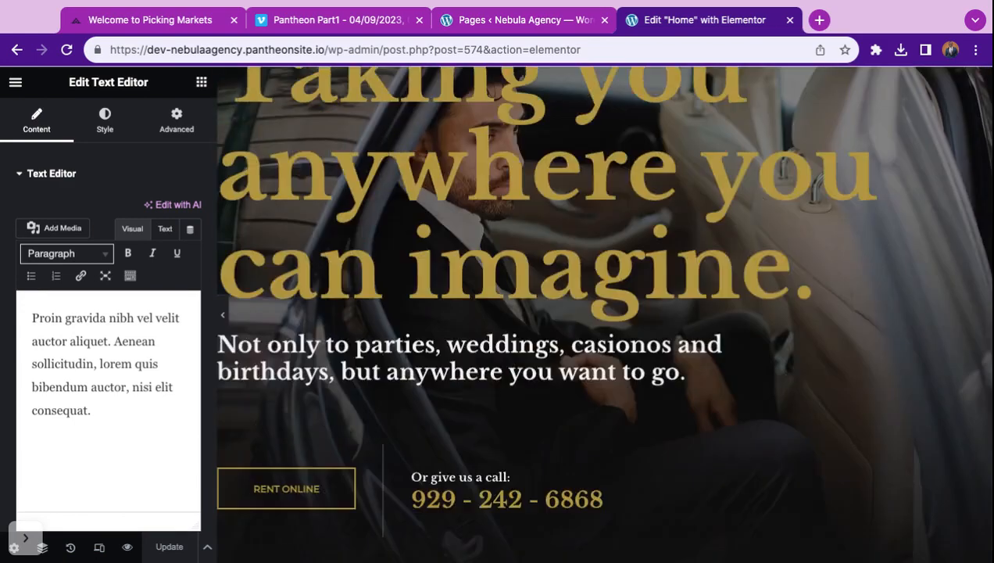
scroll(605, 313, down, 10)
scroll(605, 313, up, 2)
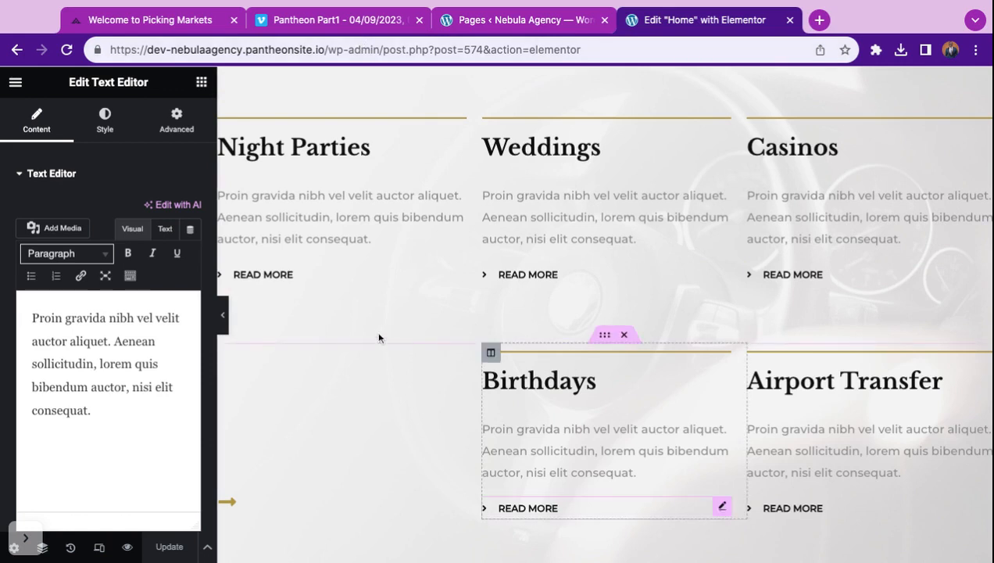